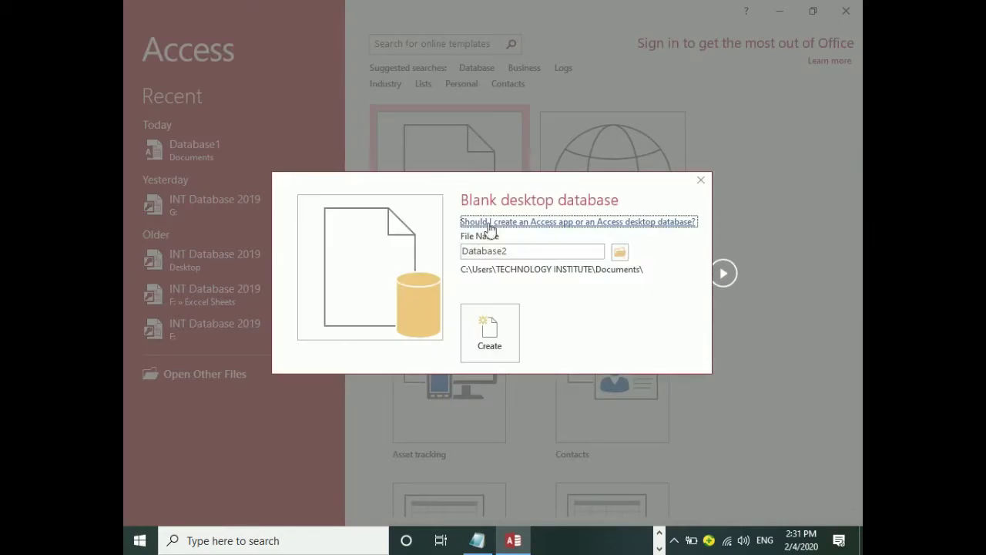
Create a blank 2007-2016 format database named instutue in the Desktop folder.
left_click(621, 254)
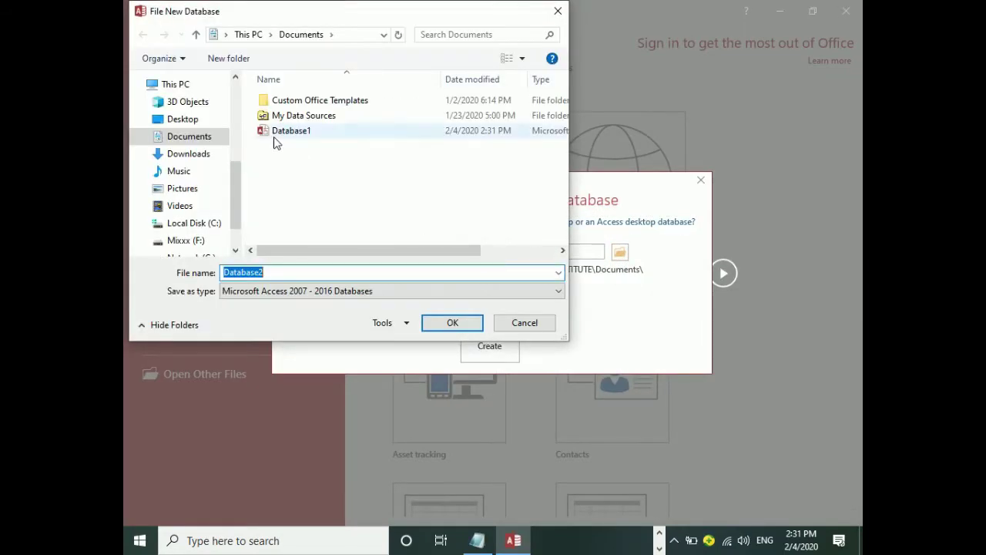
left_click(173, 120)
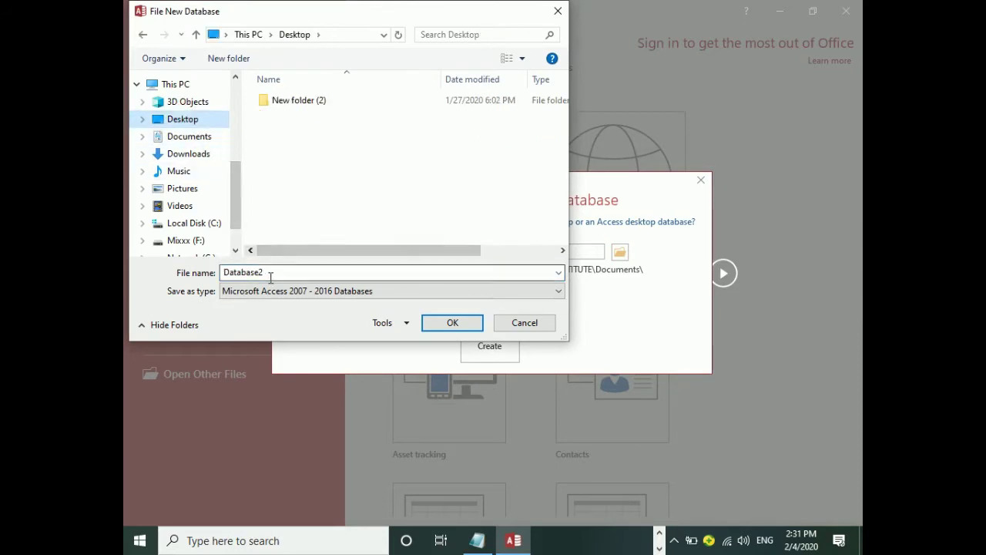
double_click(331, 271)
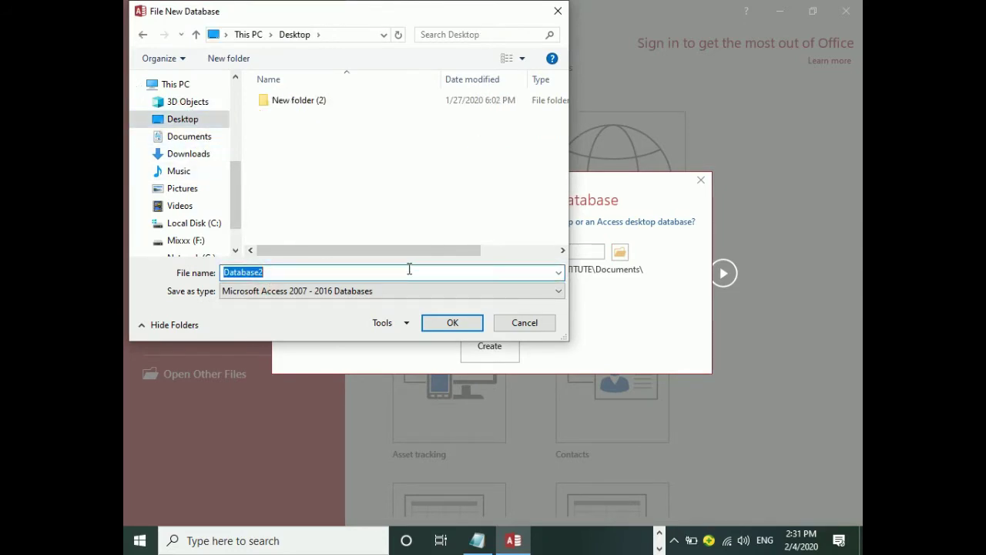
type("instutue")
left_click(268, 291)
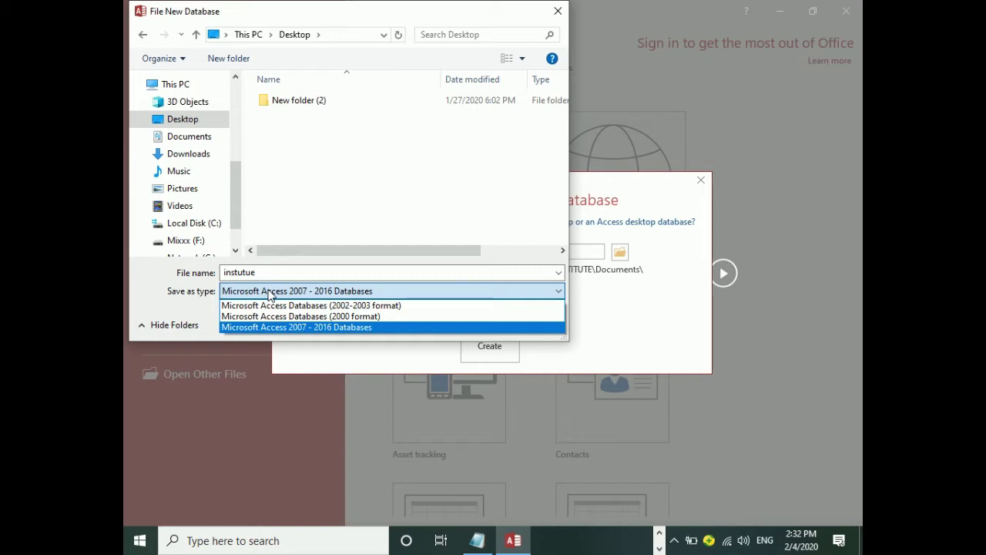
left_click(299, 330)
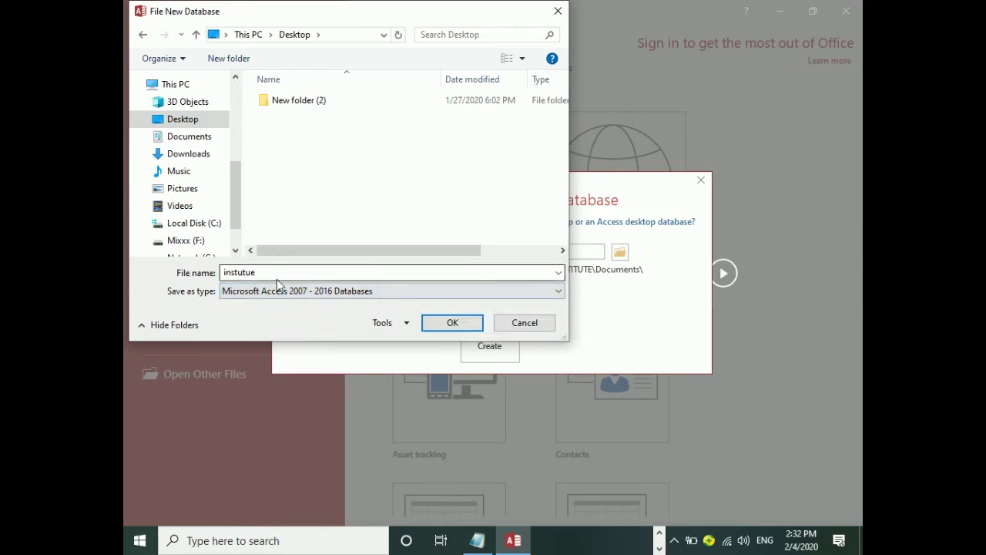
left_click(171, 120)
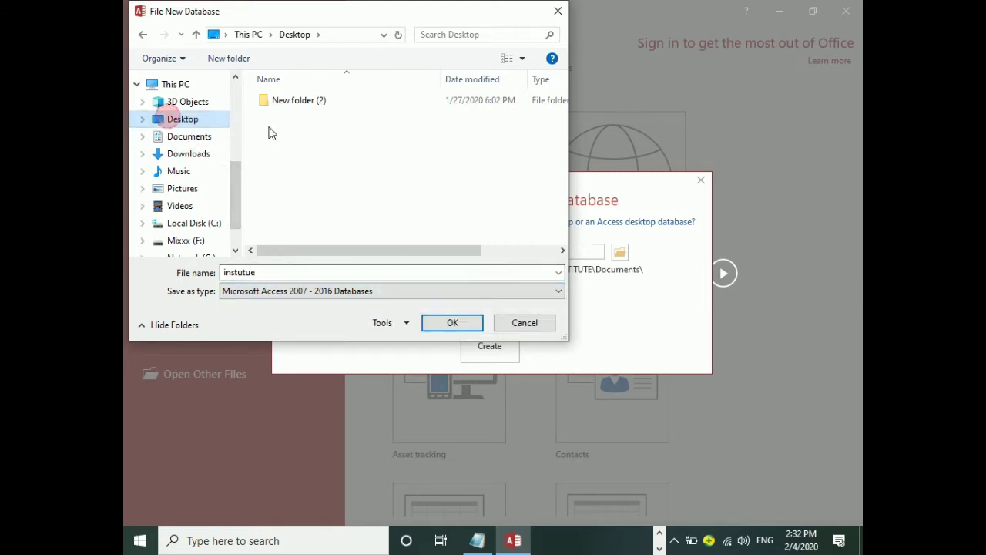
left_click(452, 326)
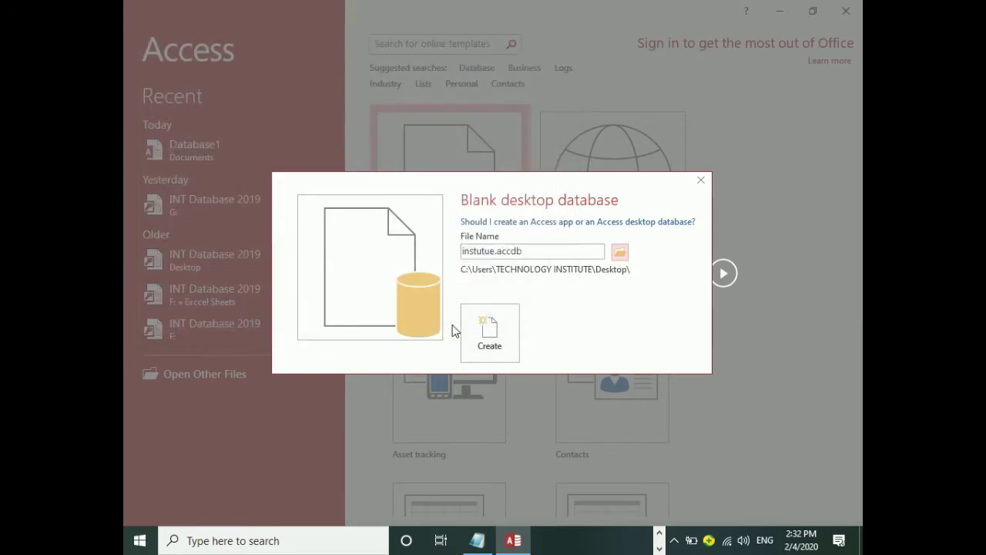
left_click(493, 332)
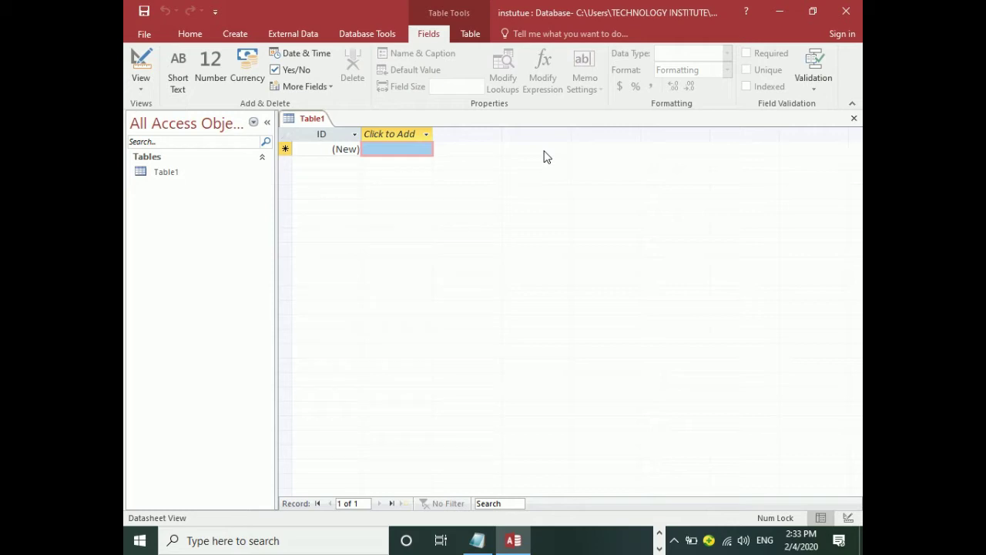
Hide Access with Windows+D to reveal the desktop.
key("super+d")
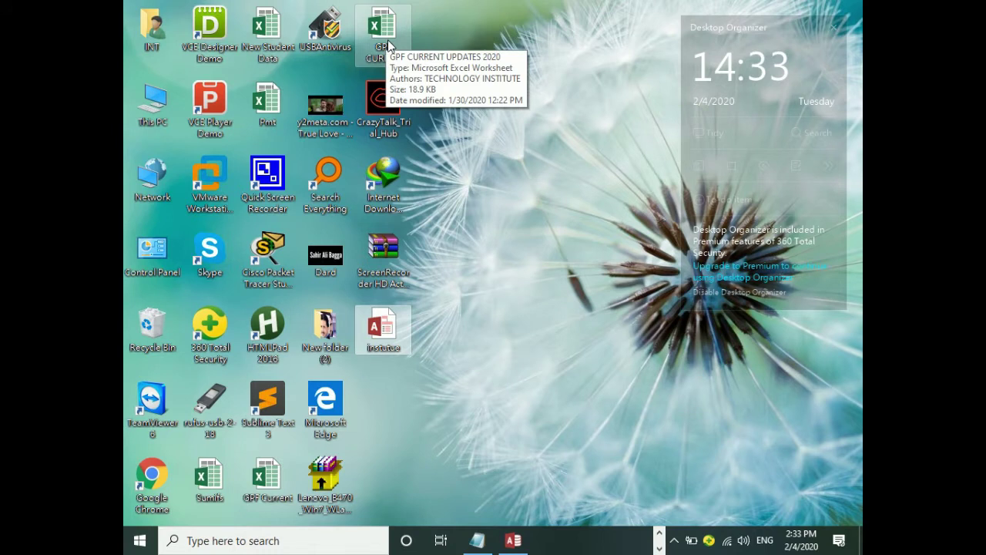
Tick File name extensions on This PC's View tab, then close the Explorer window.
left_click(388, 43)
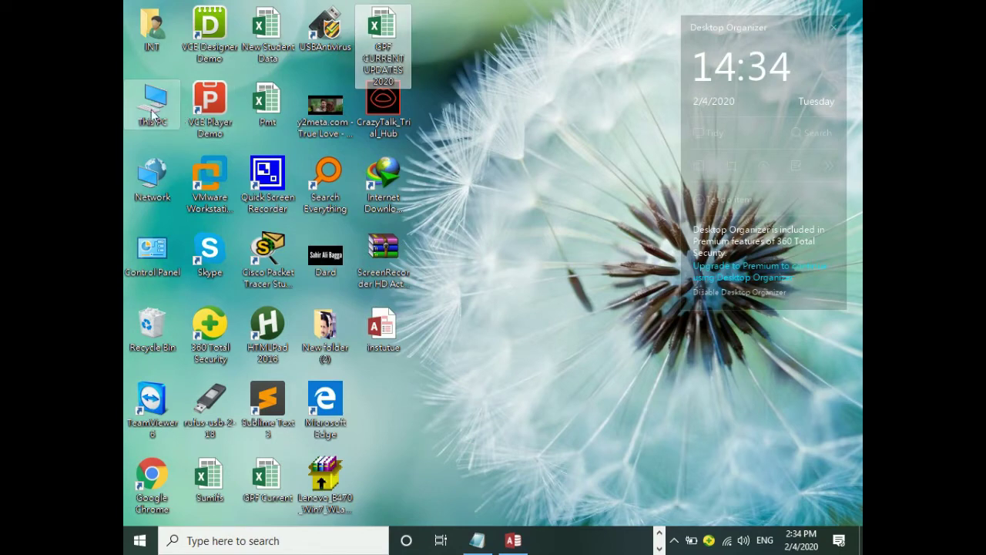
double_click(178, 116)
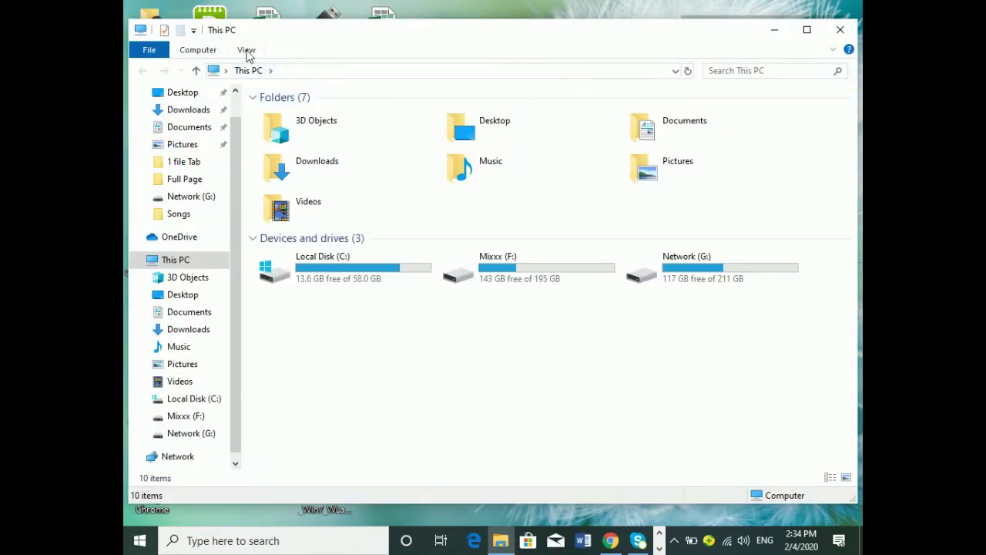
left_click(247, 49)
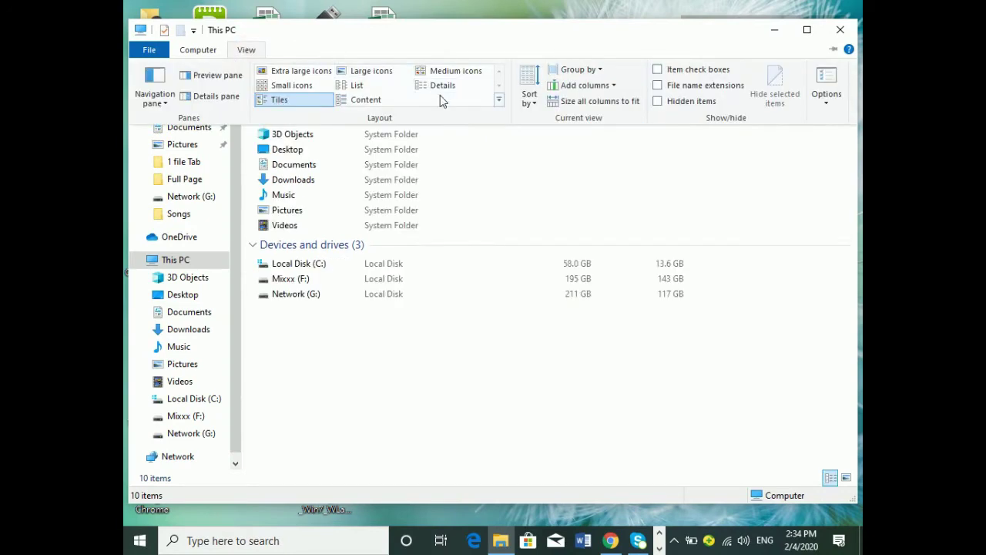
left_click(657, 87)
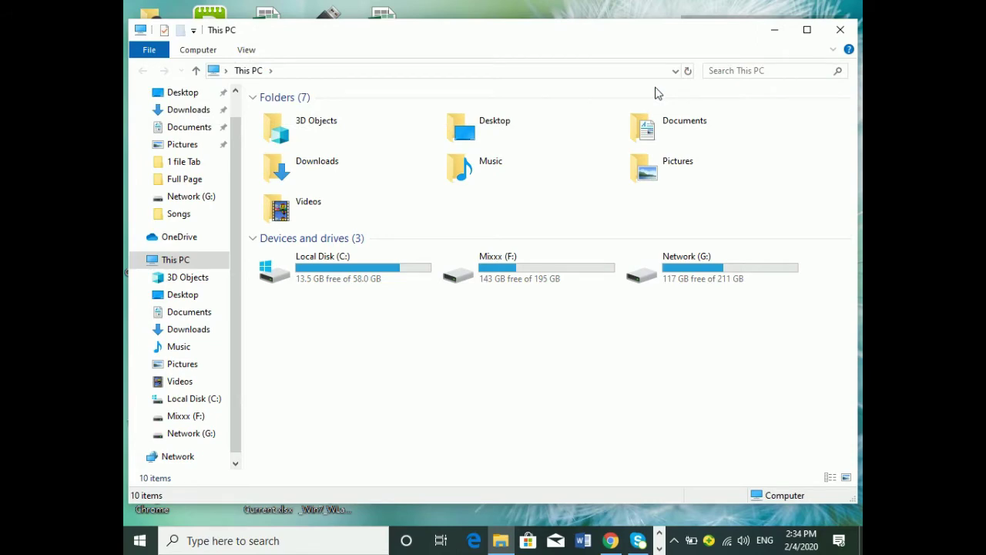
left_click(246, 50)
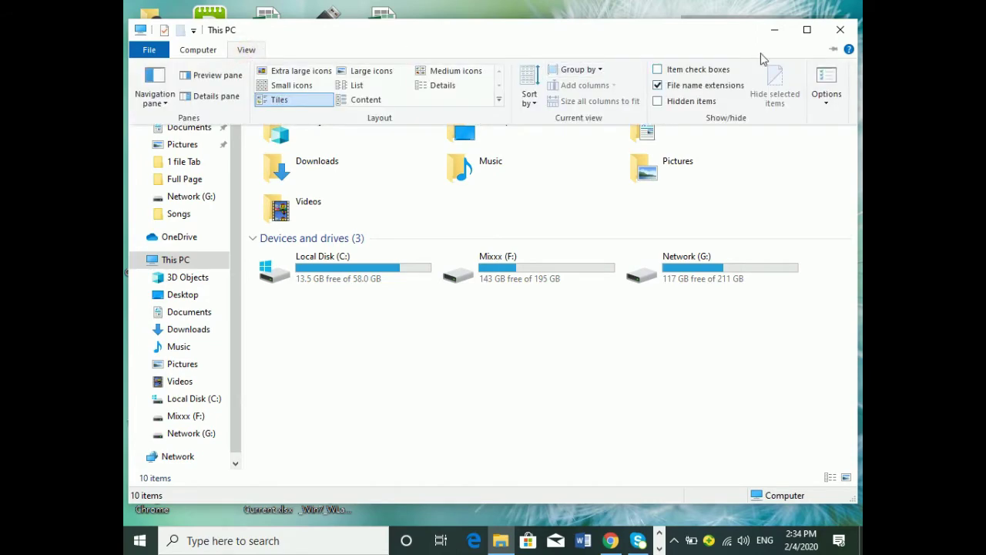
left_click(839, 30)
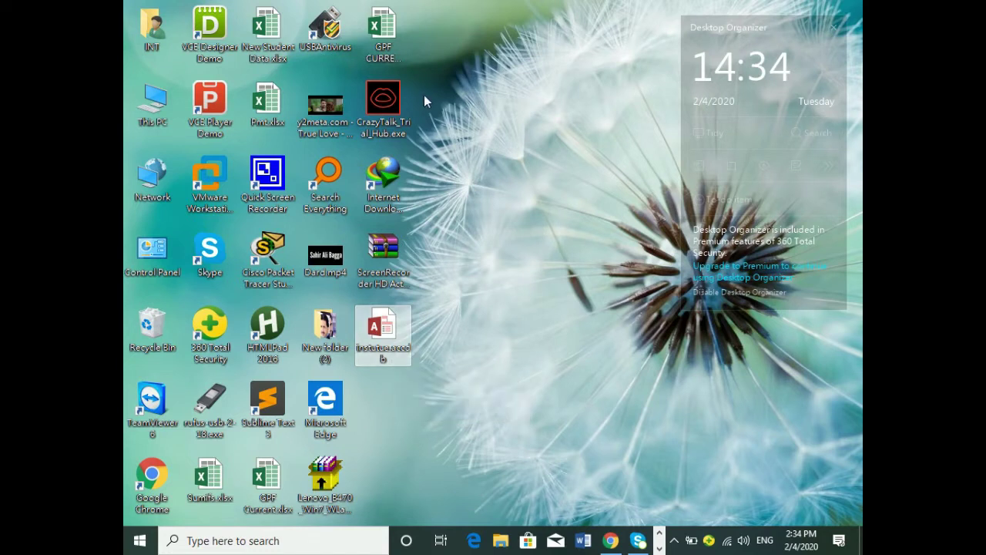
Check the GPF CURRENT UPDATES 2020.xlsx name without renaming it, then open This PC.
left_click(389, 46)
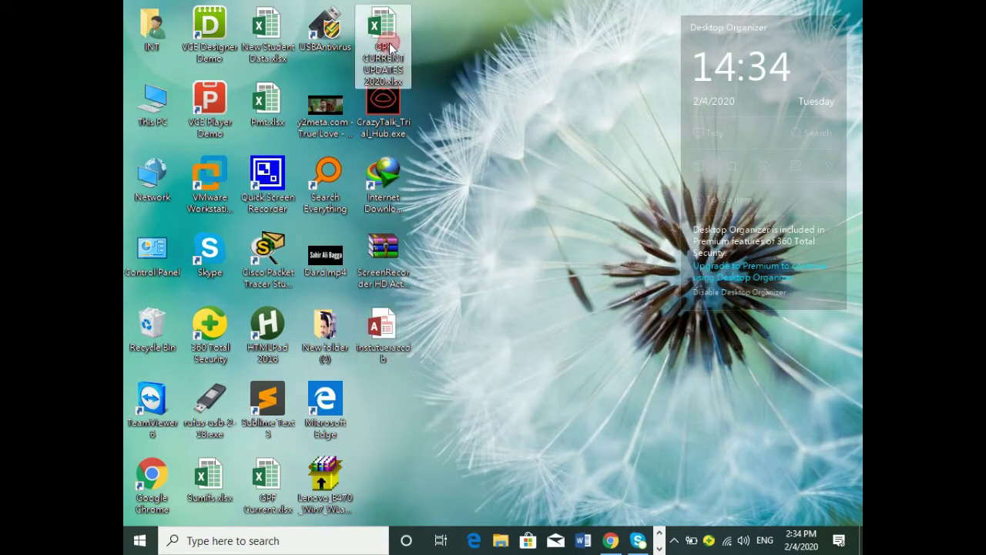
left_click(387, 82)
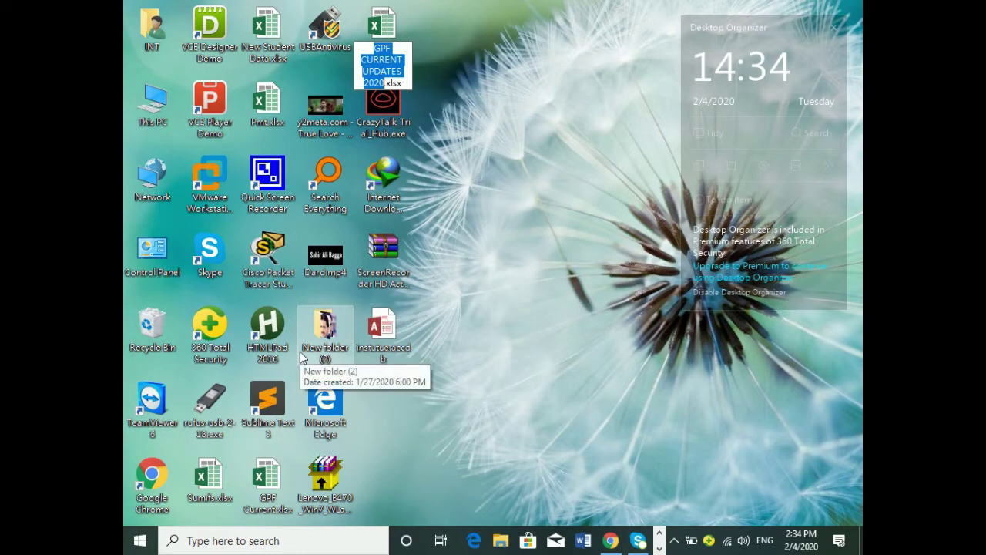
double_click(152, 104)
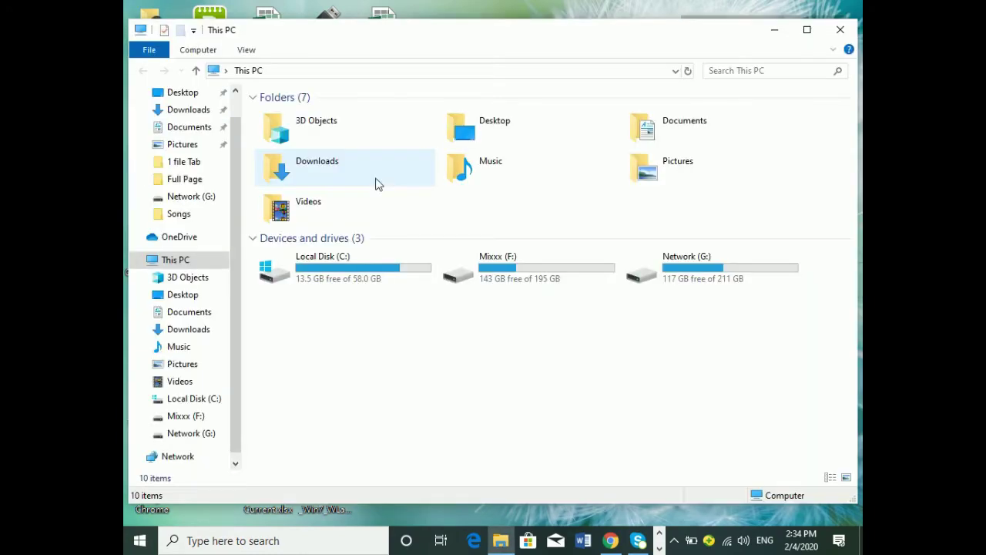
Browse Mixxx (F:), selecting the Word CV, a PDF CV and Housefull 4.mkv, then minimize it.
double_click(504, 261)
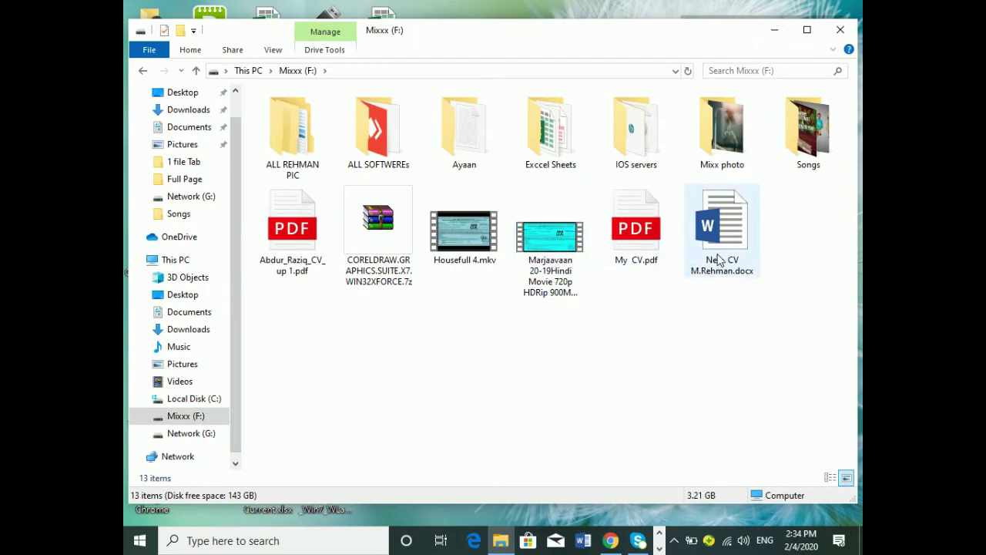
left_click(722, 262)
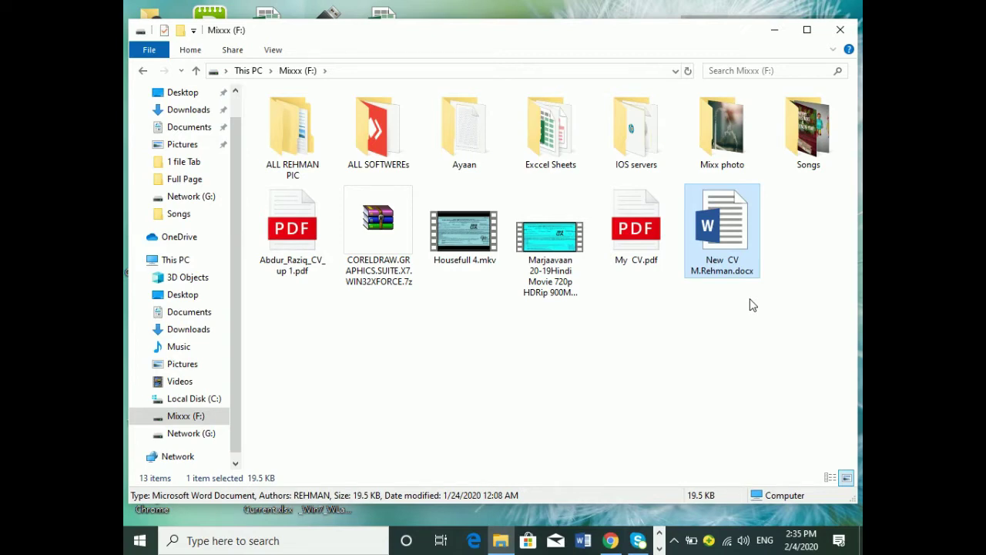
left_click(312, 249)
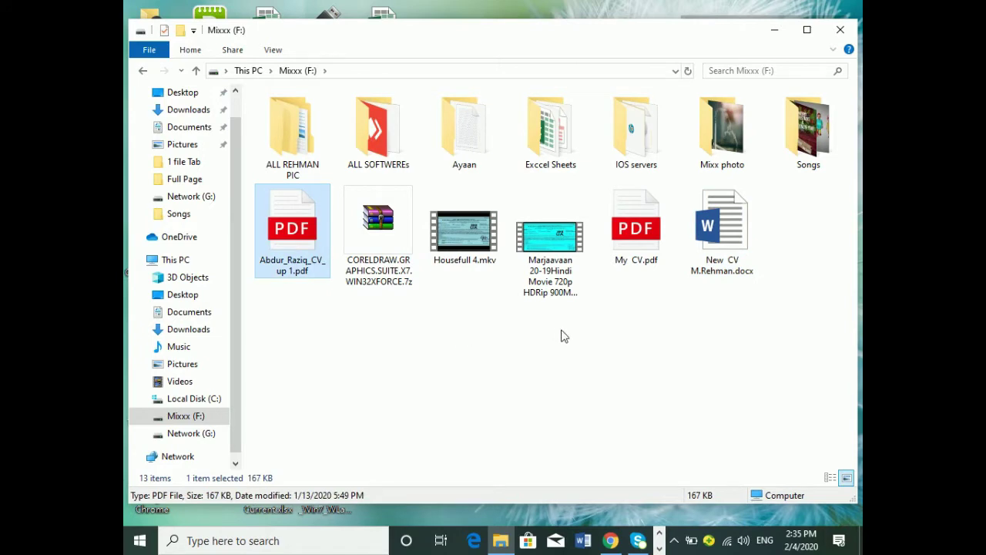
left_click(477, 250)
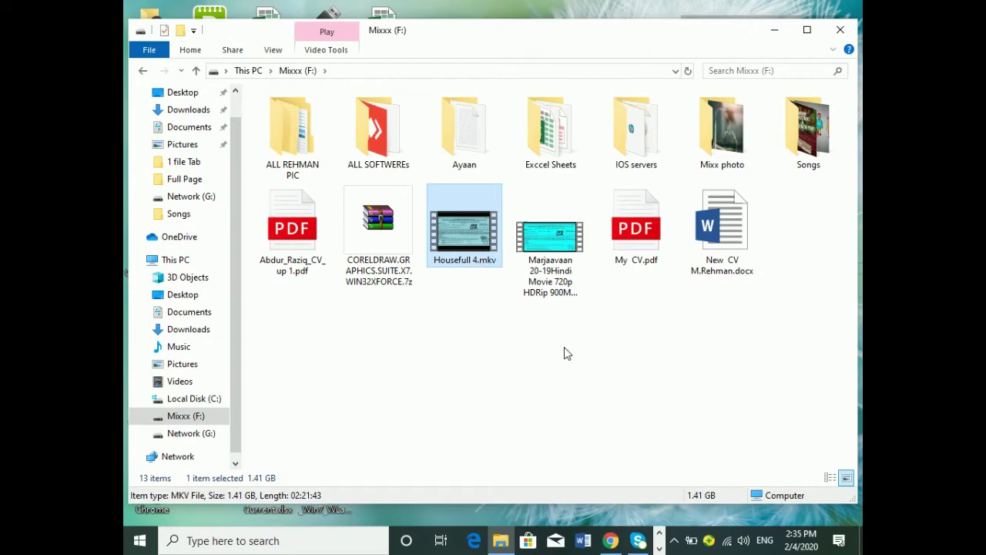
left_click(774, 29)
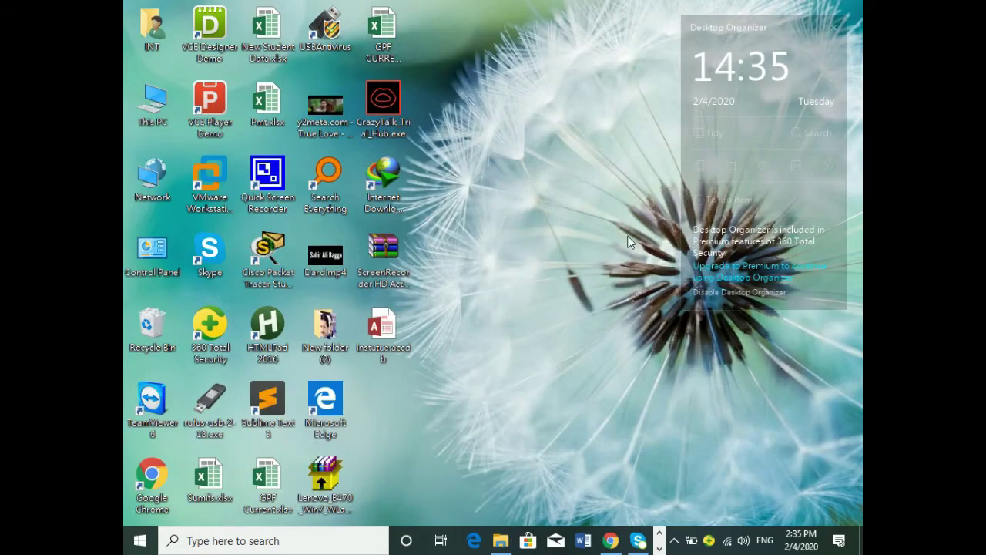
In Internet Download Manager, try resuming the unfinished Intel graphics driver download.
left_click(674, 541)
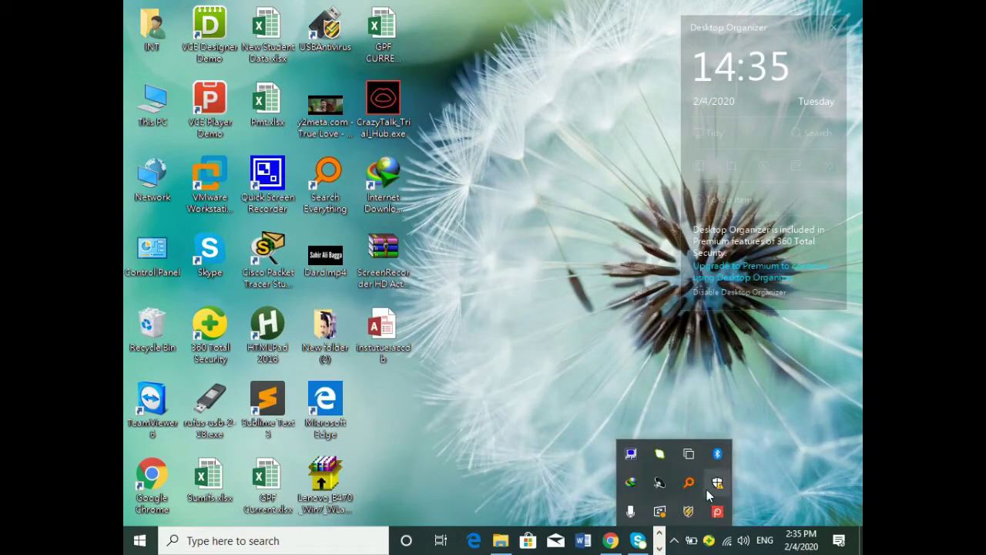
left_click(631, 483)
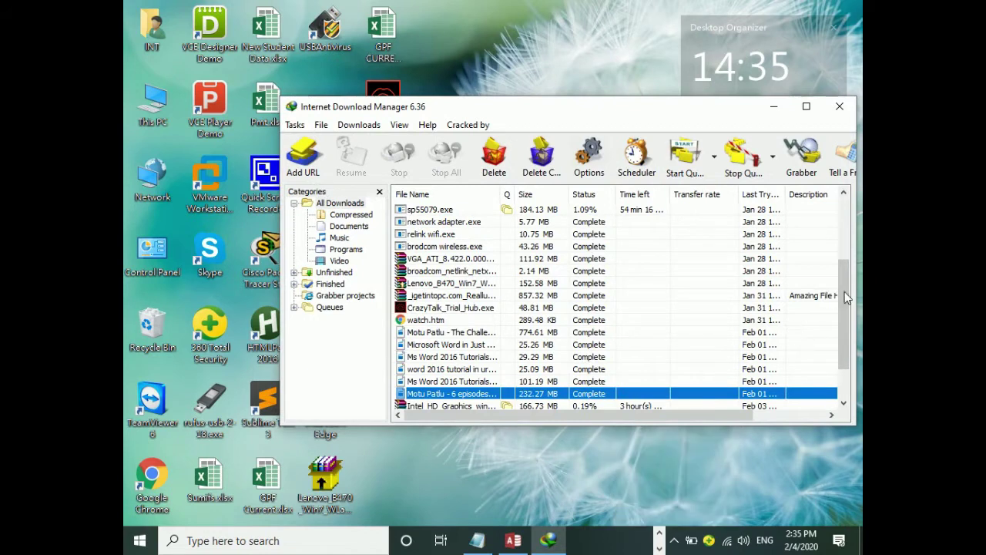
left_click_drag(843, 296, 843, 325)
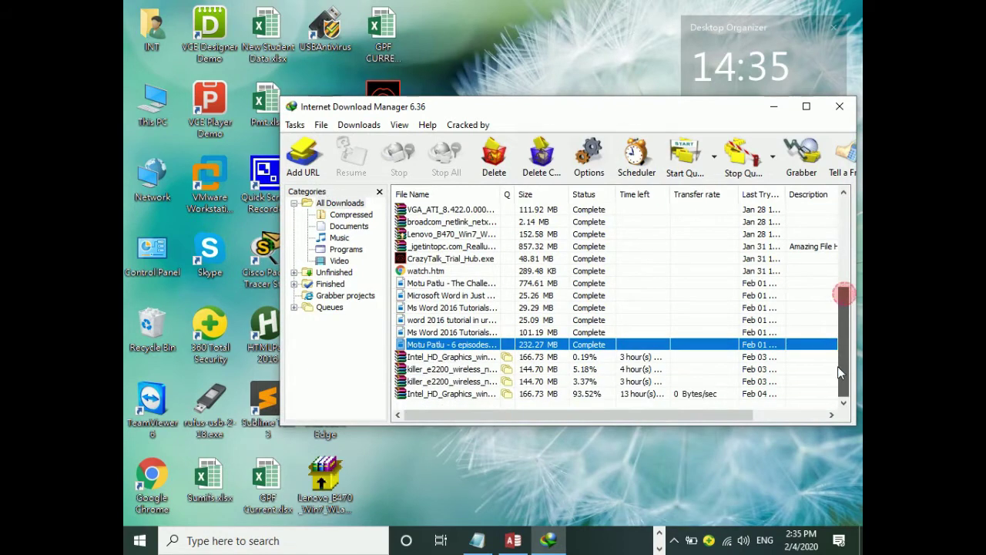
left_click(466, 360)
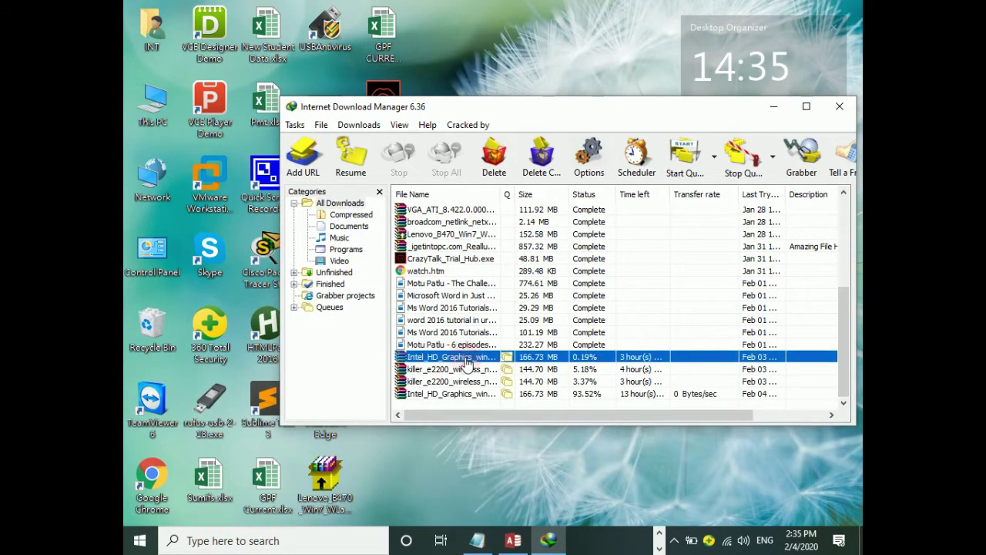
right_click(466, 362)
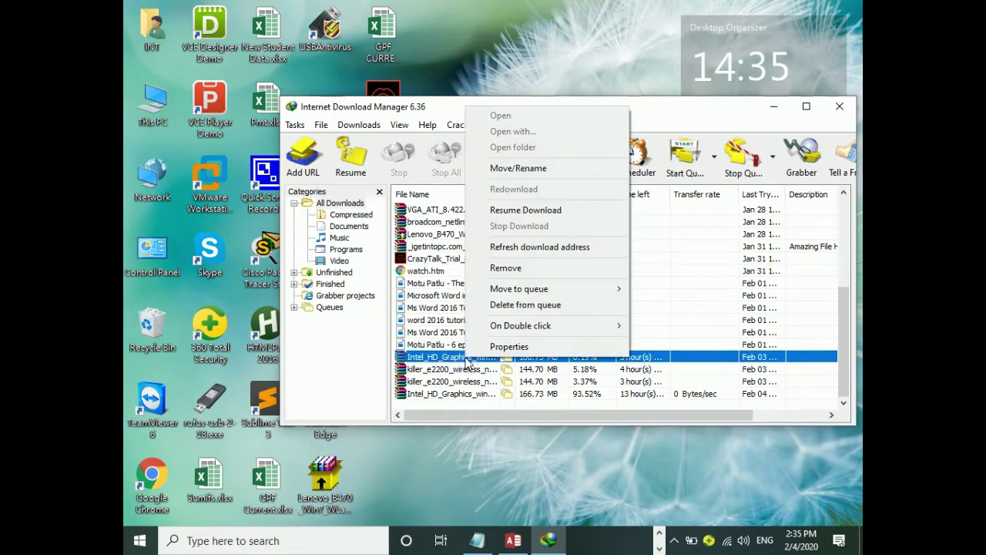
left_click(524, 215)
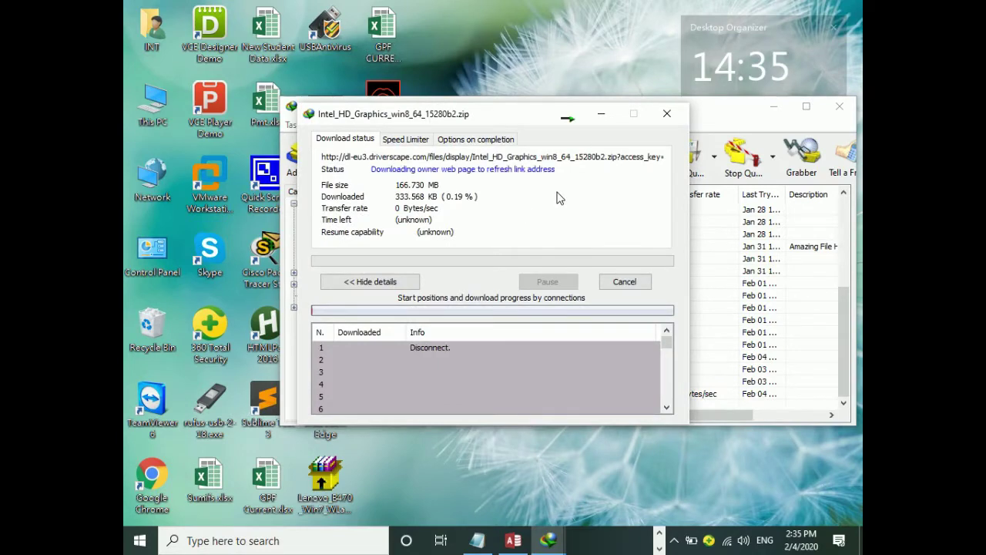
left_click(602, 115)
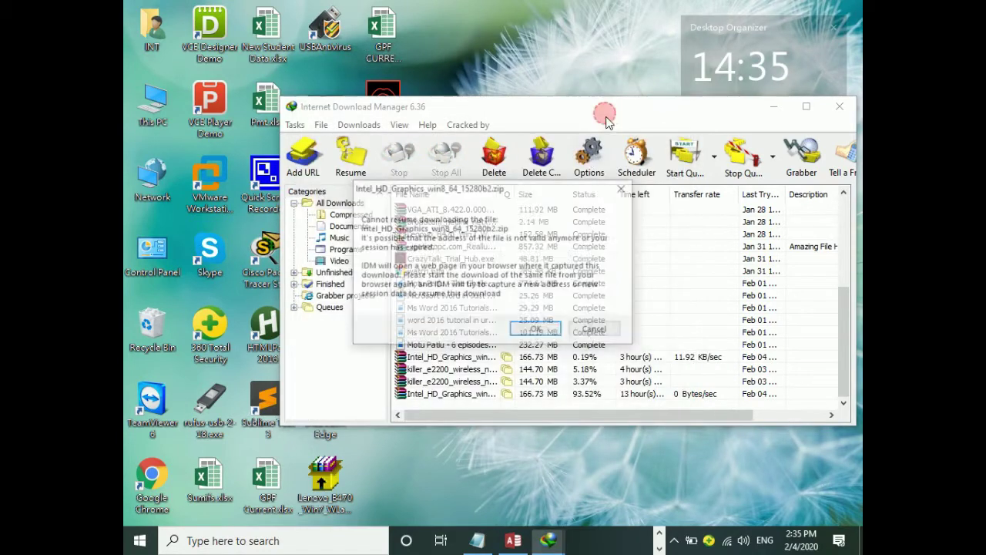
Dismiss the cannot-resume message and close the hidden-icons popup to return to the desktop.
left_click(541, 330)
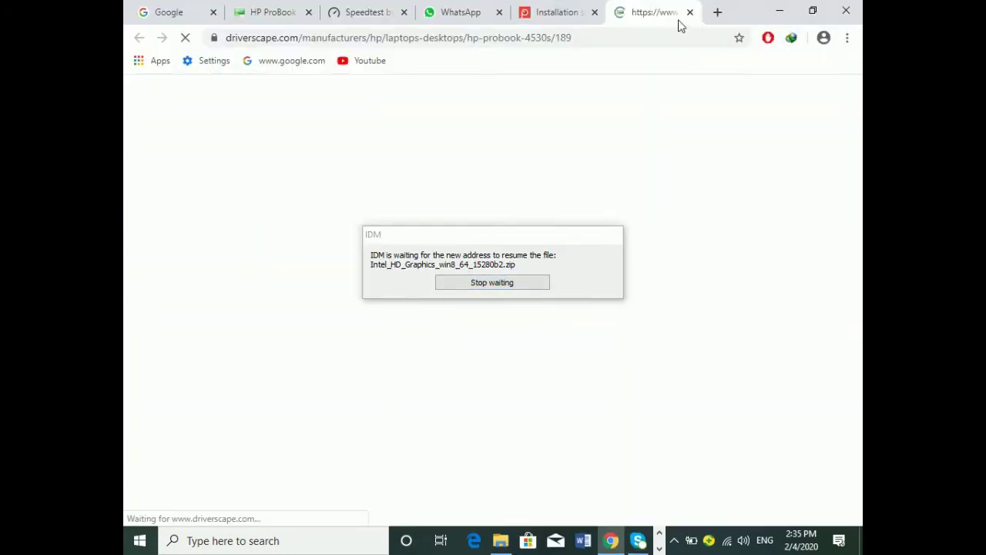
left_click(676, 541)
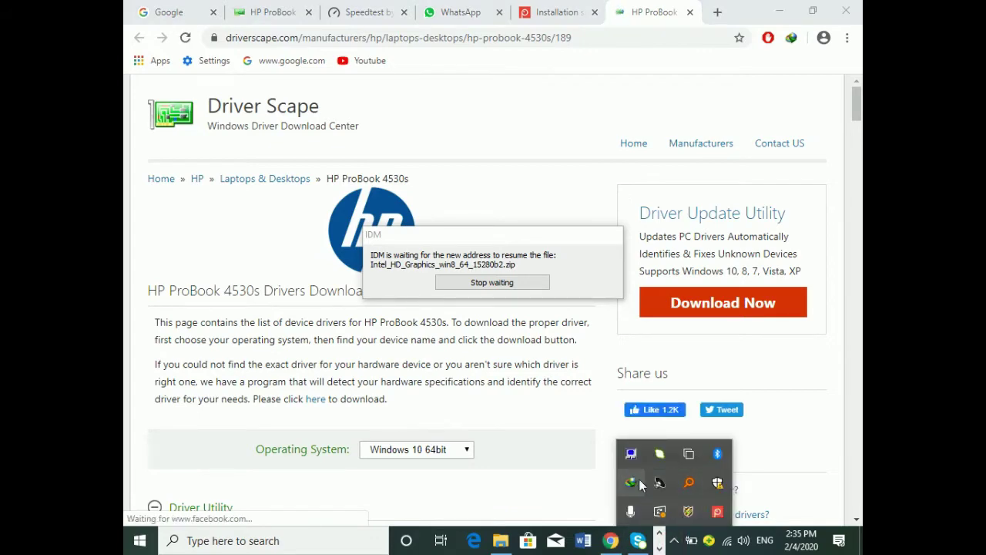
right_click(716, 510)
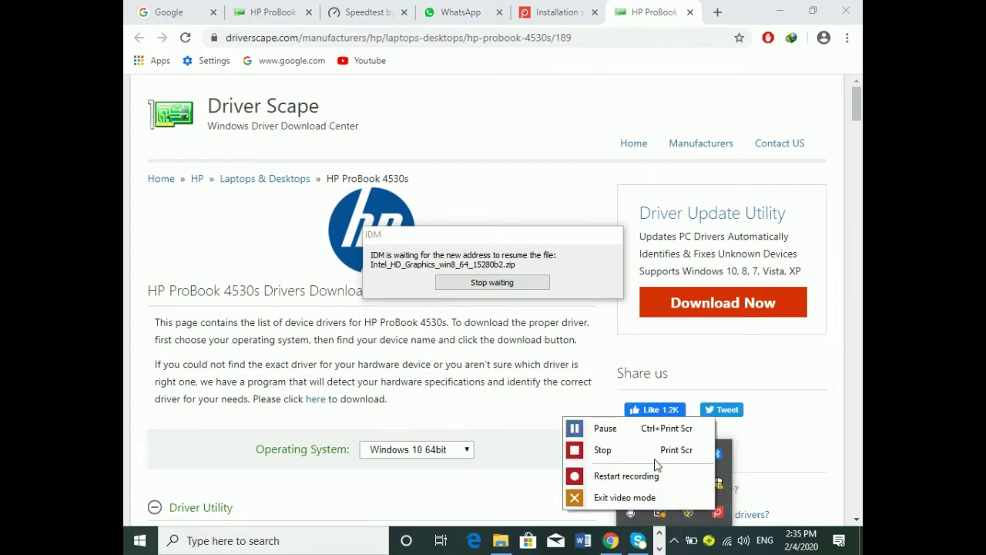
left_click(642, 428)
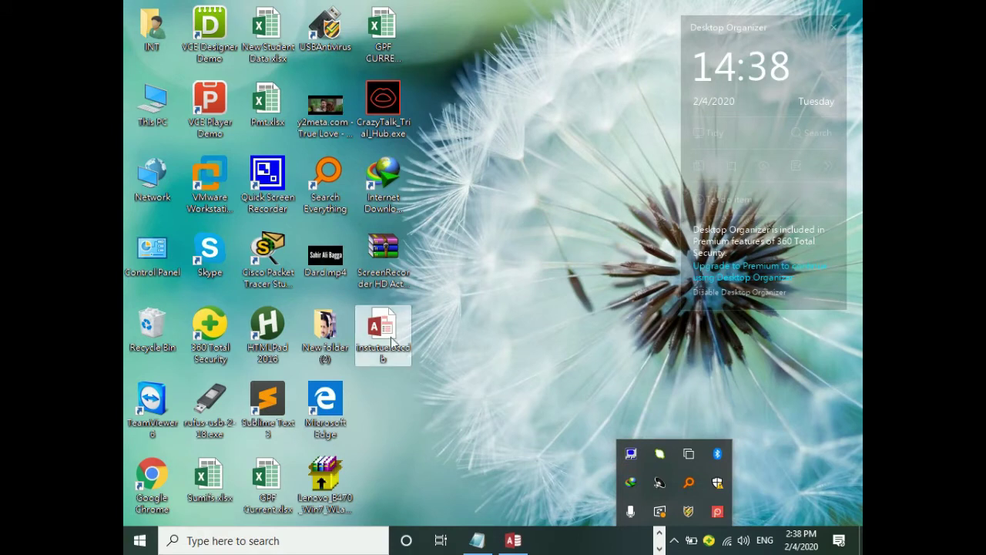
left_click(380, 327)
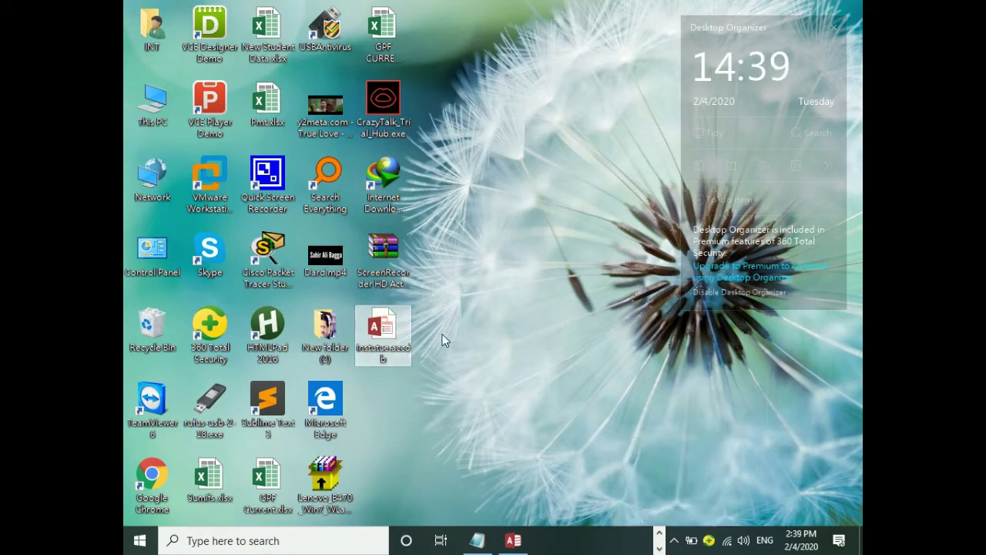
Launch the instutue database from its desktop icon to reopen Table1 in Access.
left_click(673, 542)
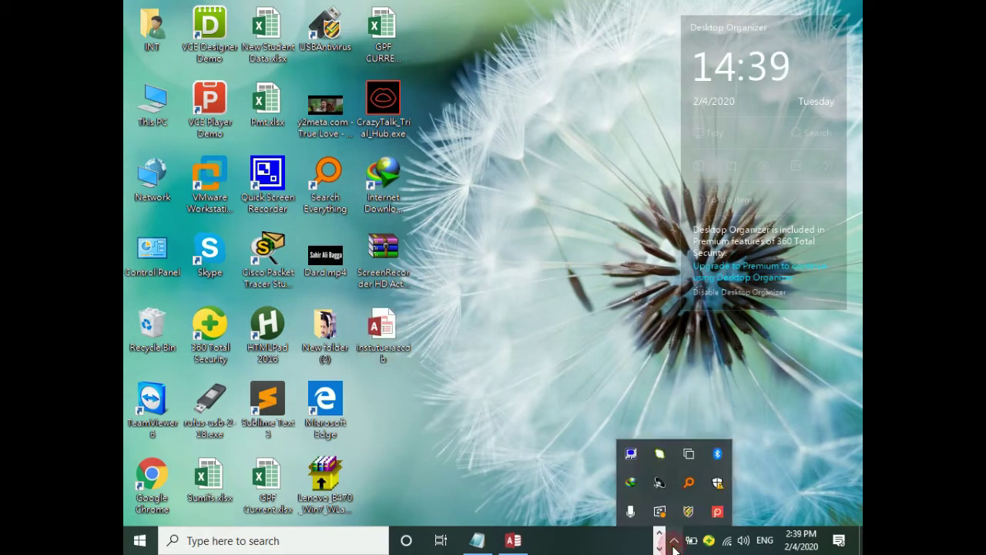
left_click(391, 340)
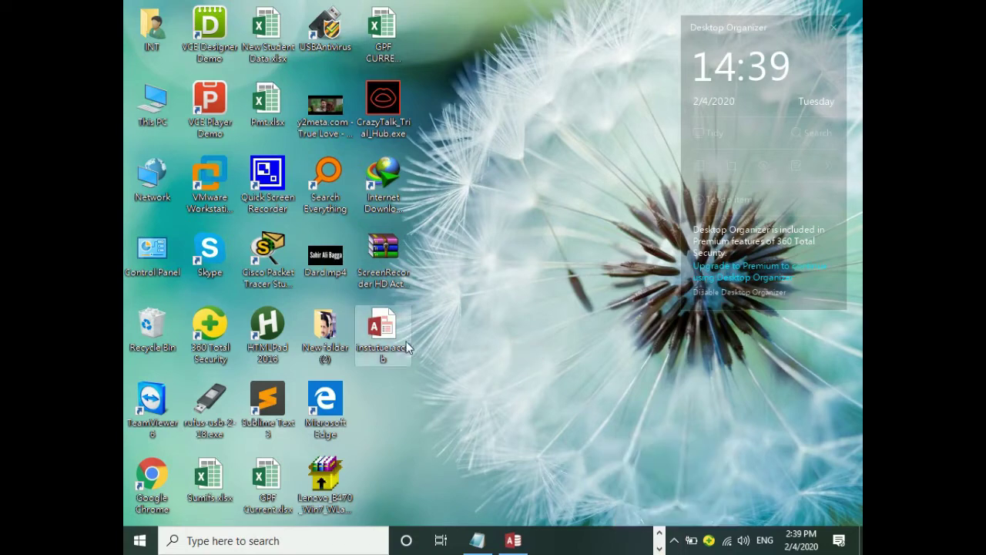
double_click(391, 341)
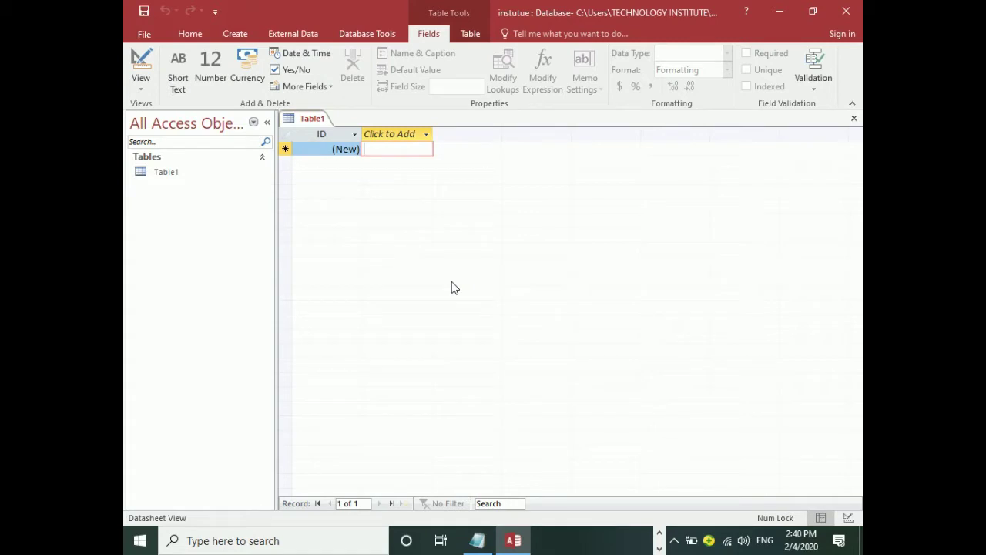
Switch Table1 to Design View, saving it under the table name 'fees'.
left_click(181, 174)
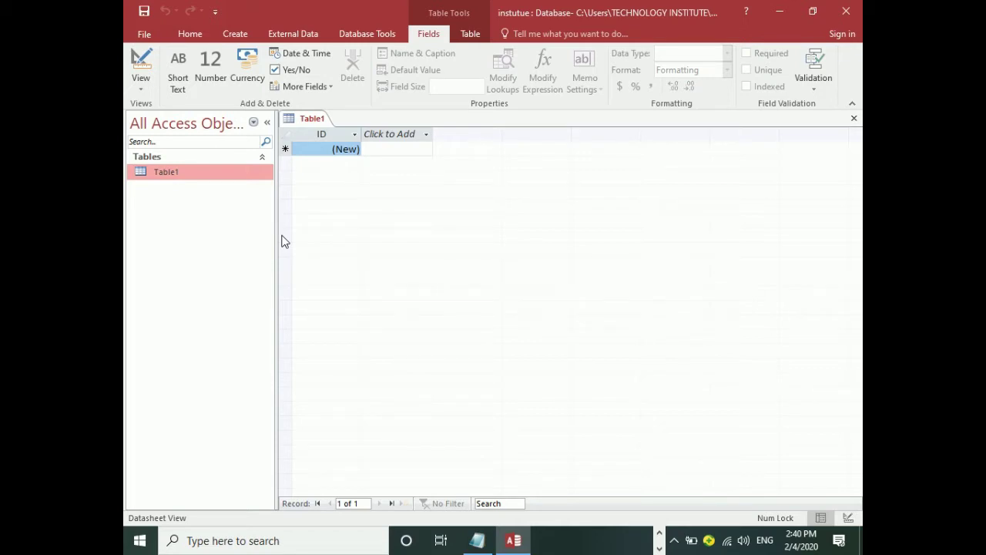
left_click(140, 84)
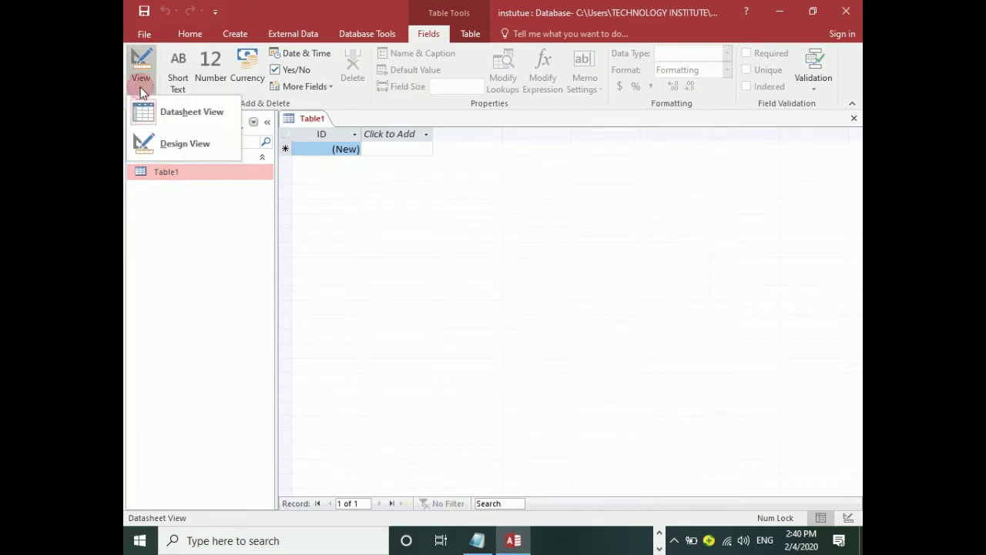
left_click(187, 145)
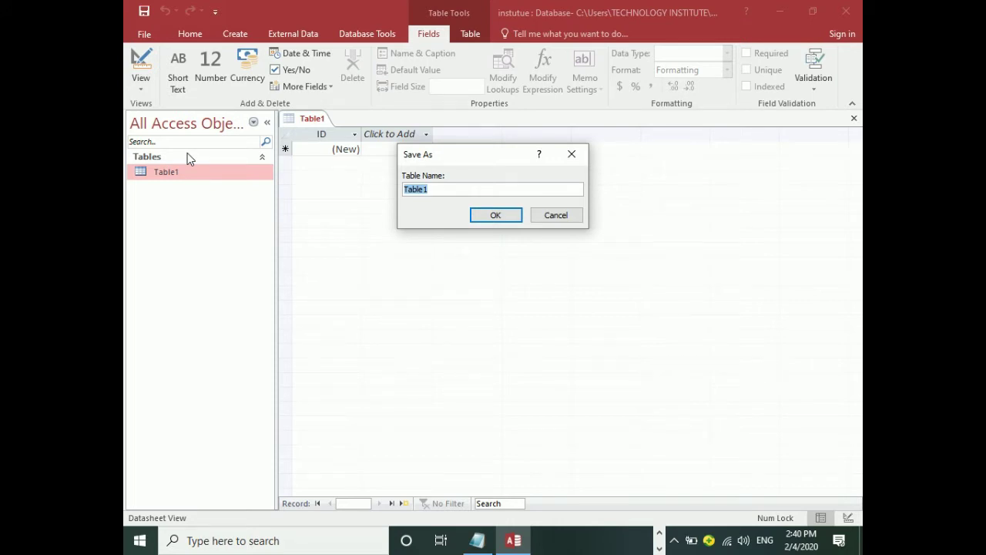
type("fees")
left_click(502, 216)
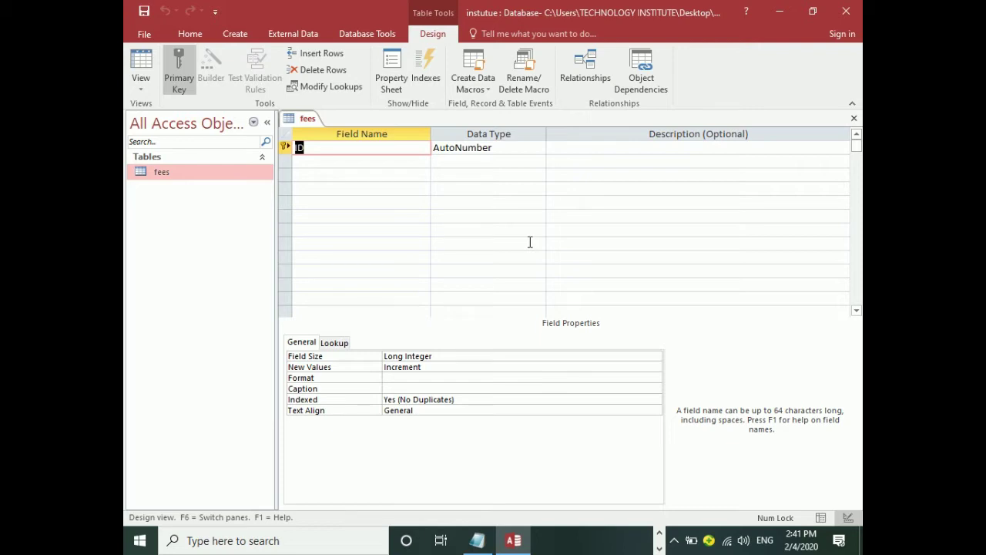
Rename the ID key field to Sno, keep AutoNumber, and move to the next row.
type("Sno")
key("Tab")
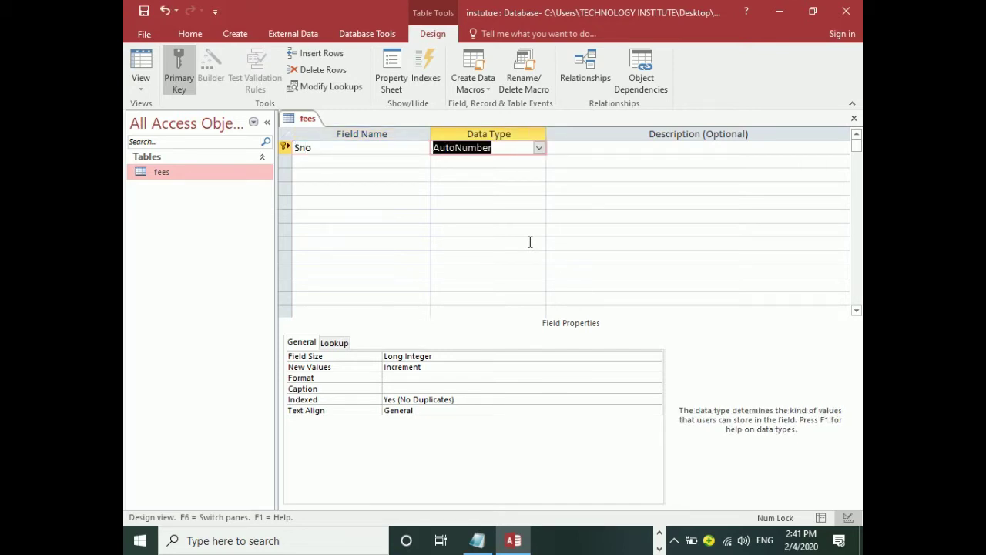
key("Tab")
key("Tab")
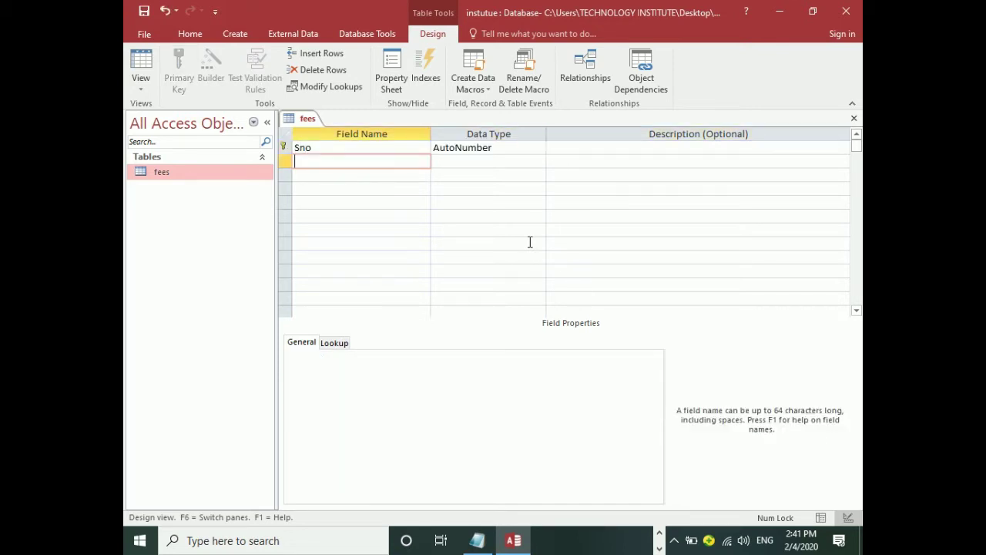
Enter SNAME as the second field name and set its data type to Short Text.
type("Nam")
key("BackSpace")
key("BackSpace")
key("BackSpace")
type("date")
key("BackSpace")
key("BackSpace")
key("BackSpace")
key("BackSpace")
key("Caps_Lock")
type("SNMAE")
key("BackSpace")
key("BackSpace")
key("BackSpace")
type("AME")
key("Tab")
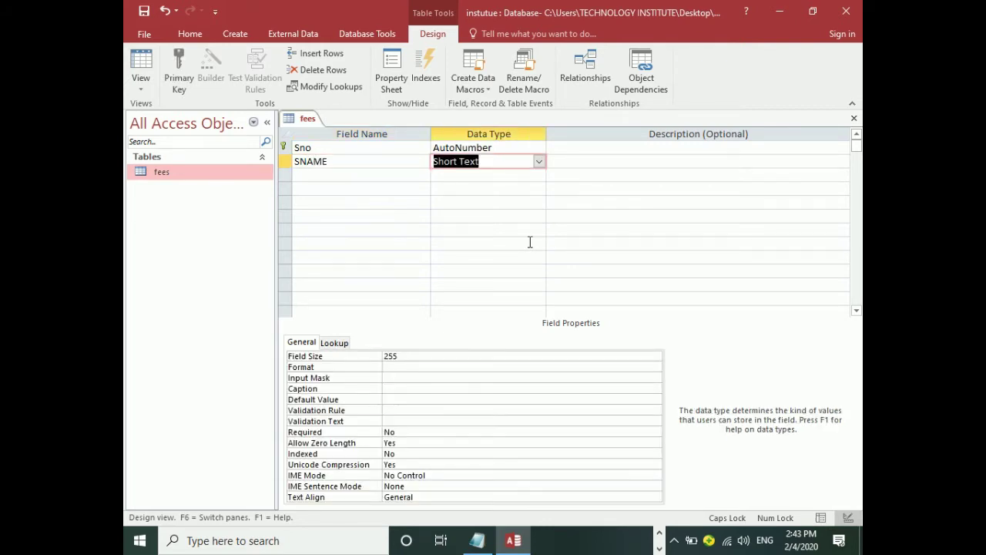
left_click(538, 162)
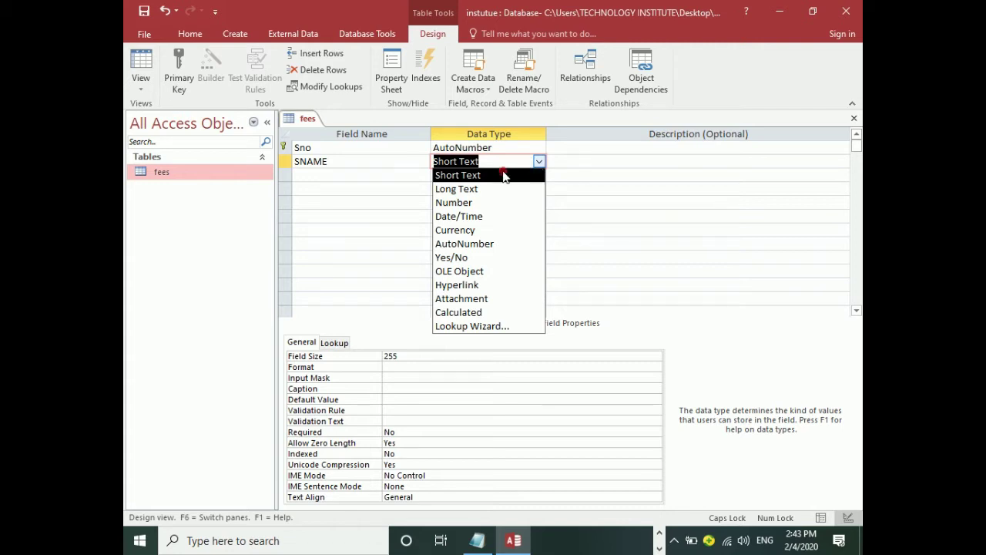
left_click(504, 172)
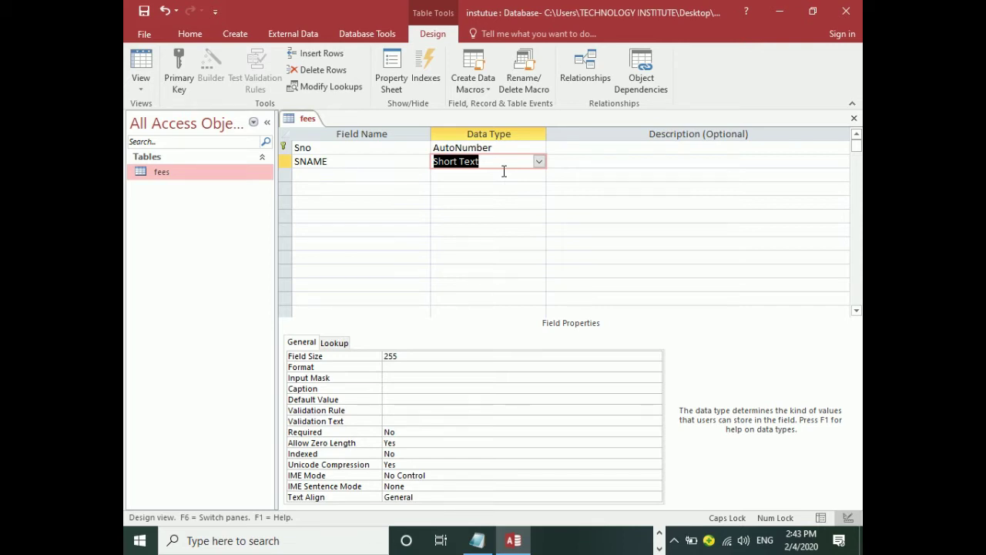
left_click(433, 357)
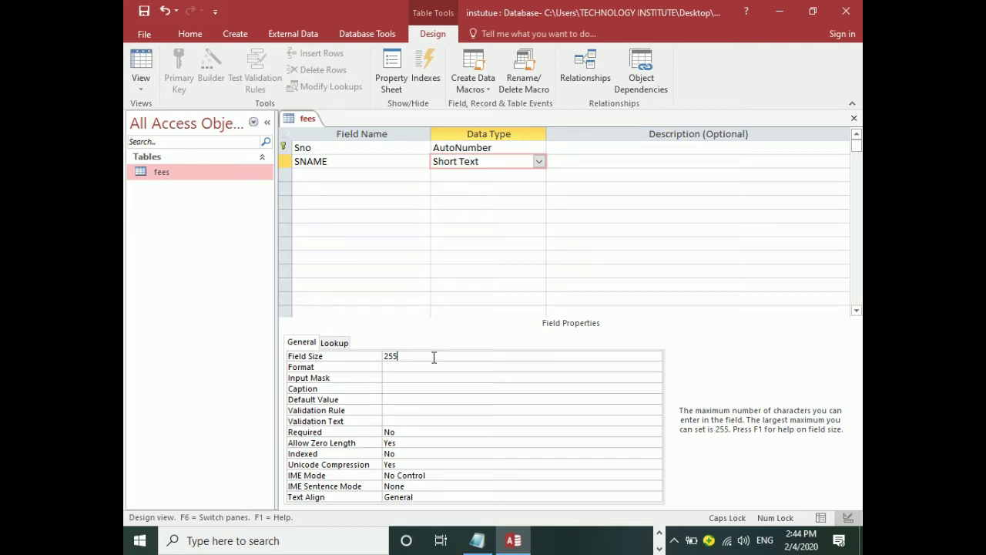
Try an SNAME field size of 300, dismiss the 0–255 range error, then settle on 50.
key("BackSpace")
key("BackSpace")
key("BackSpace")
type("300")
key("Return")
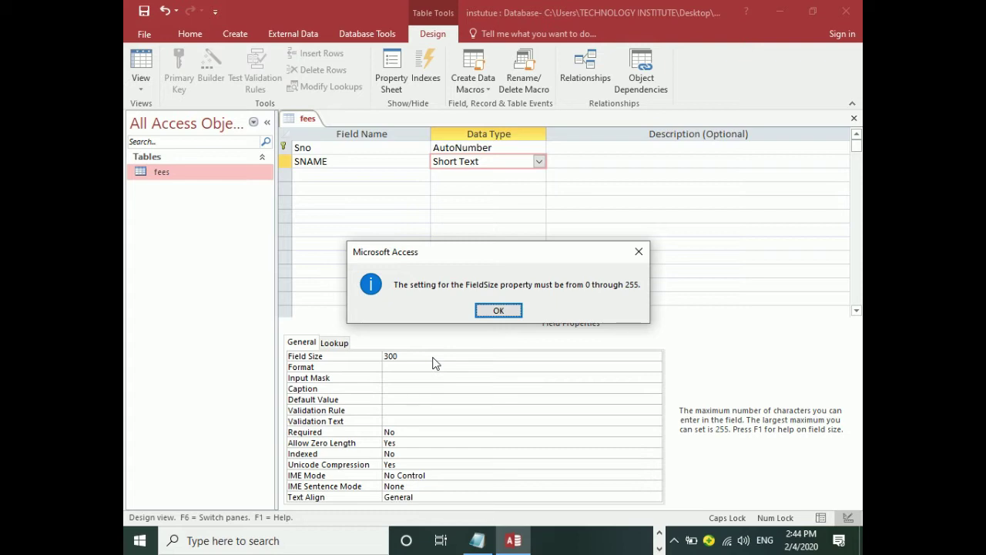
key("Return")
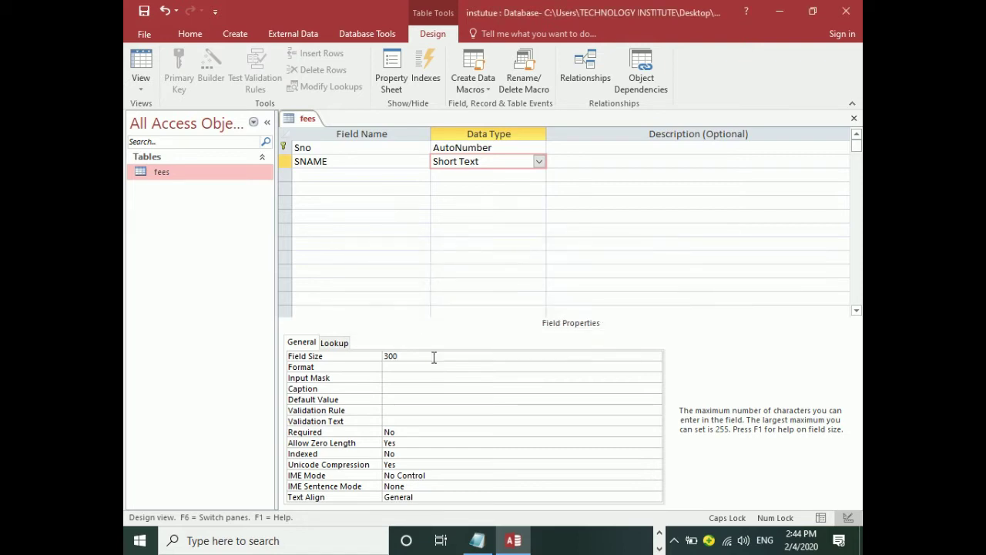
key("BackSpace")
key("BackSpace")
key("BackSpace")
type("255")
key("BackSpace")
key("BackSpace")
key("BackSpace")
type("50")
left_click(538, 163)
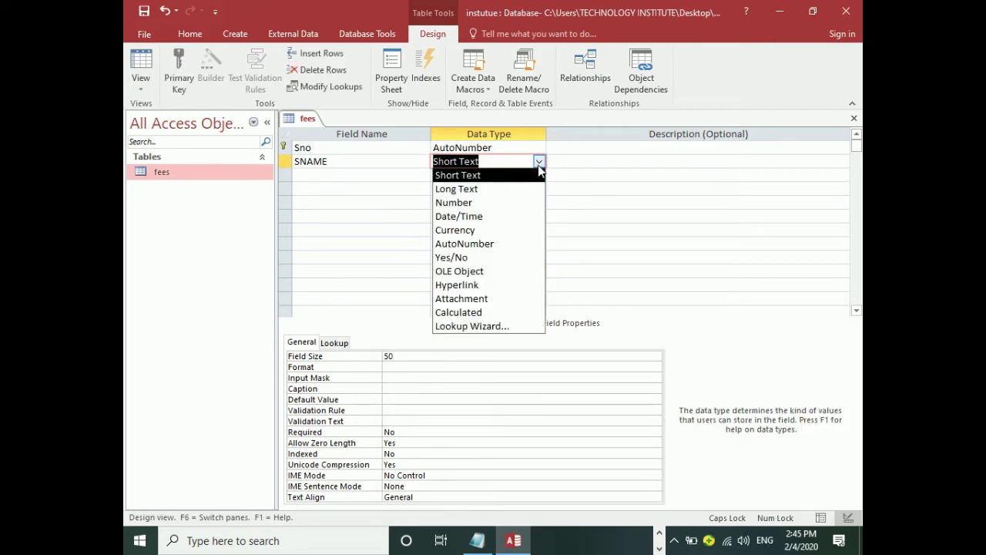
left_click(538, 164)
left_click(539, 163)
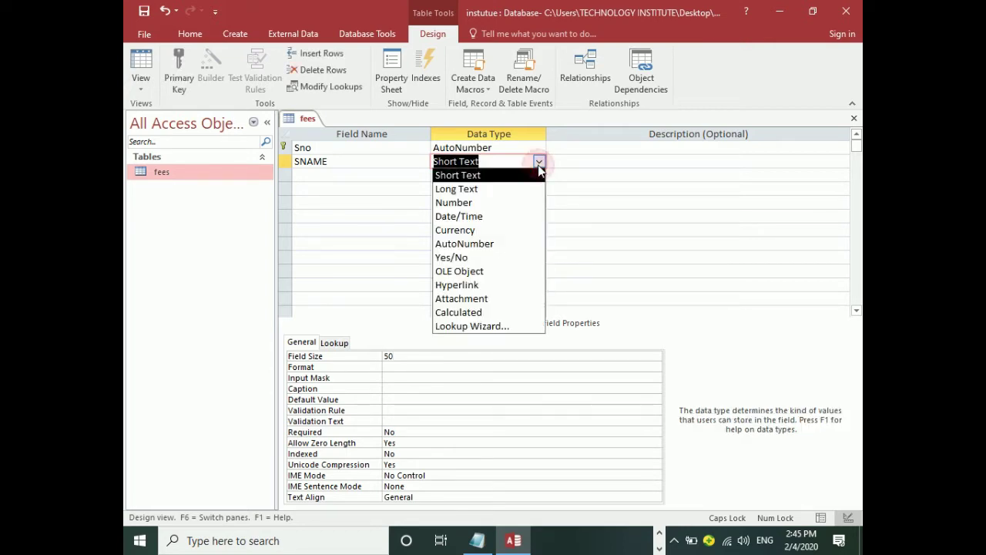
left_click(485, 192)
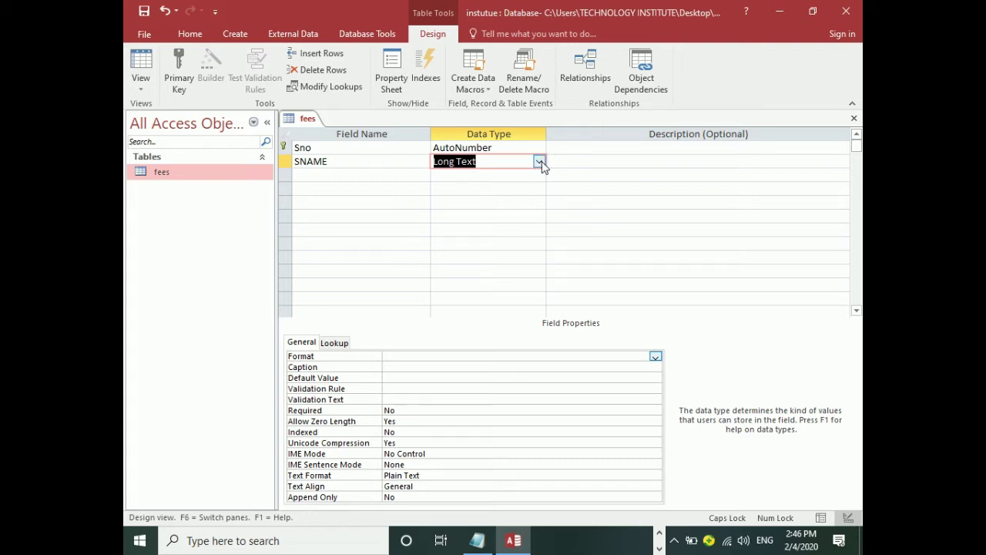
left_click(538, 161)
left_click(497, 177)
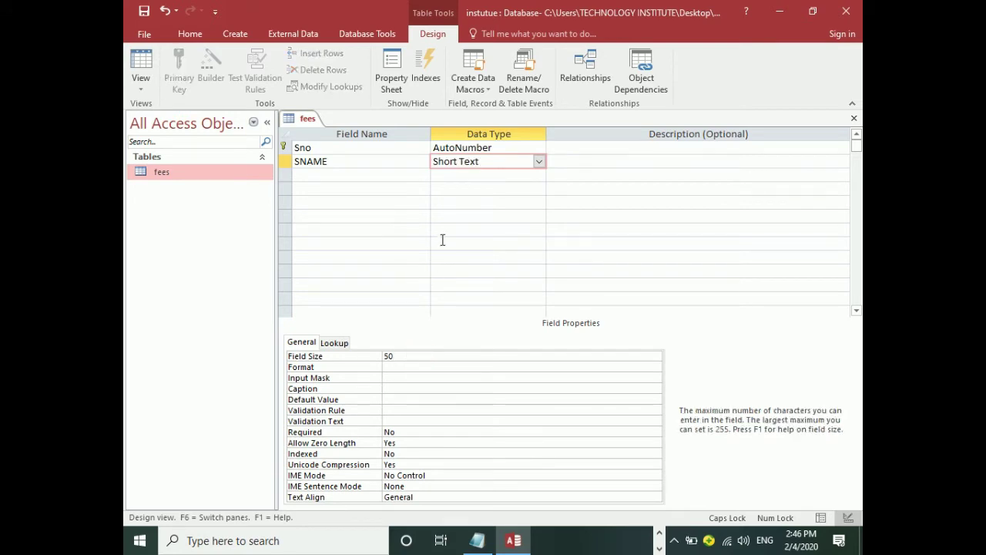
Add a third field named FNAME with the Short Text data type.
left_click(350, 176)
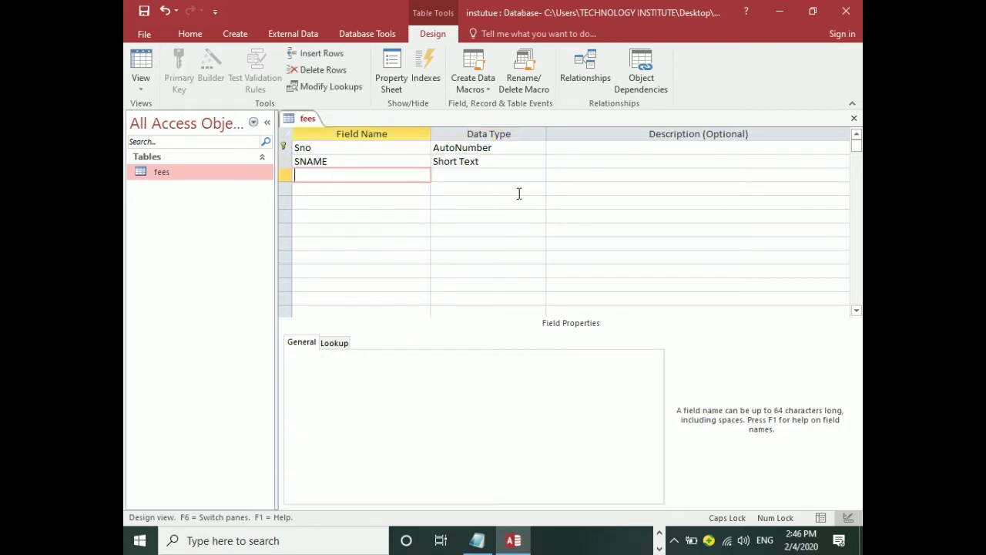
type("FNAME")
left_click(677, 540)
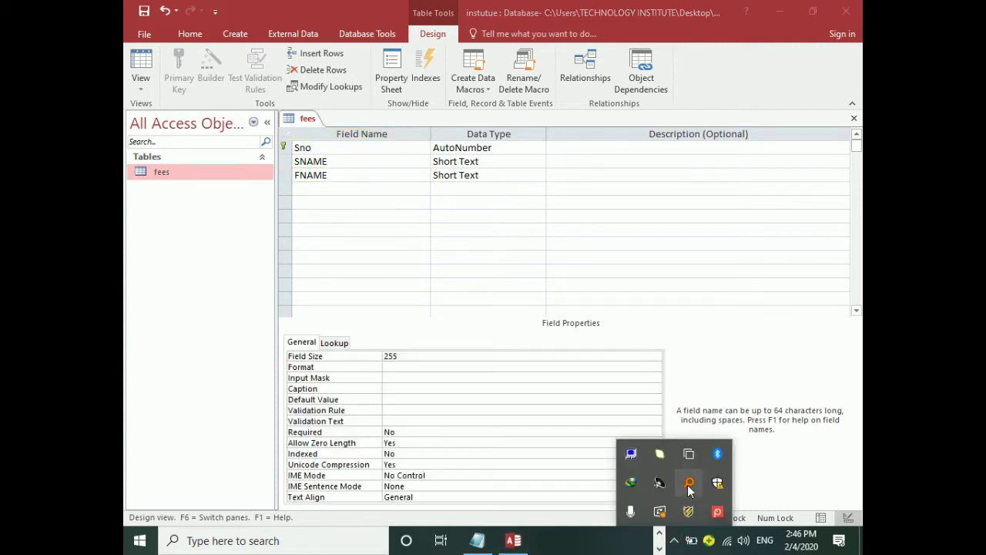
right_click(718, 511)
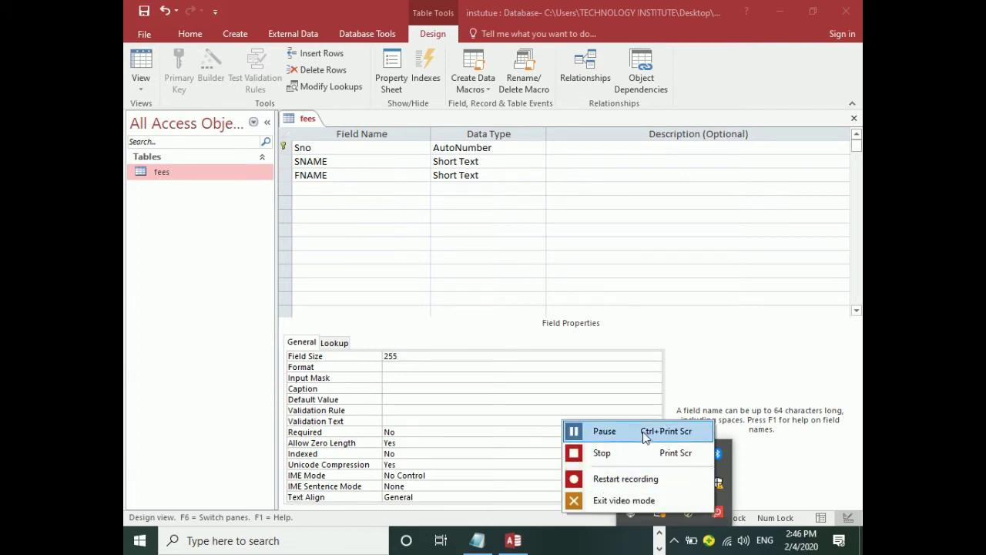
left_click(617, 431)
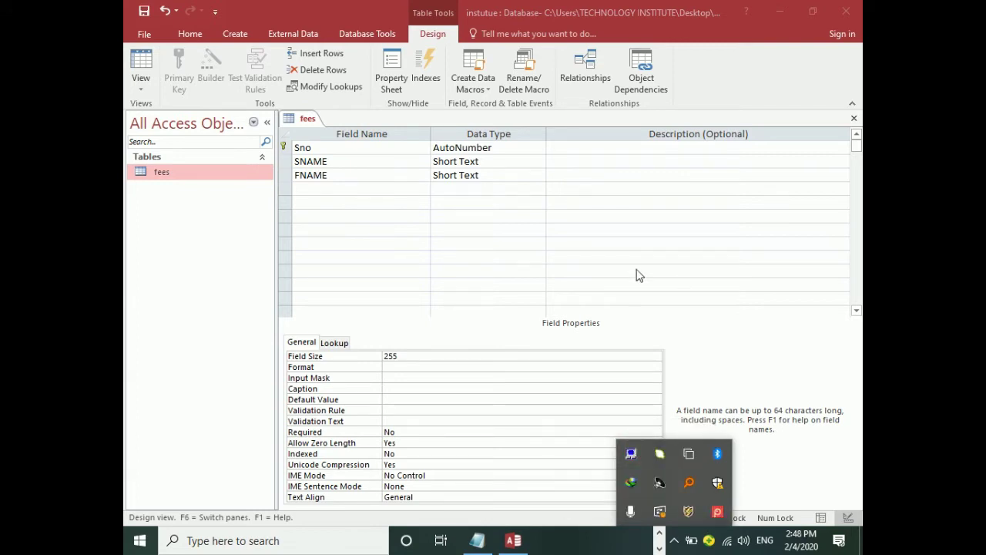
left_click(373, 181)
left_click(511, 175)
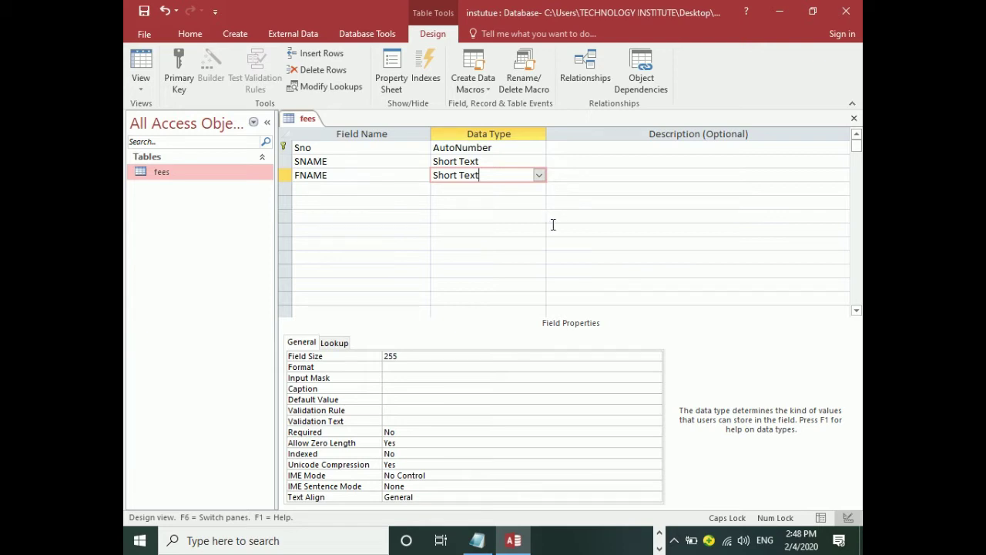
Set FNAME's field size to 40 in the General properties.
left_click(411, 358)
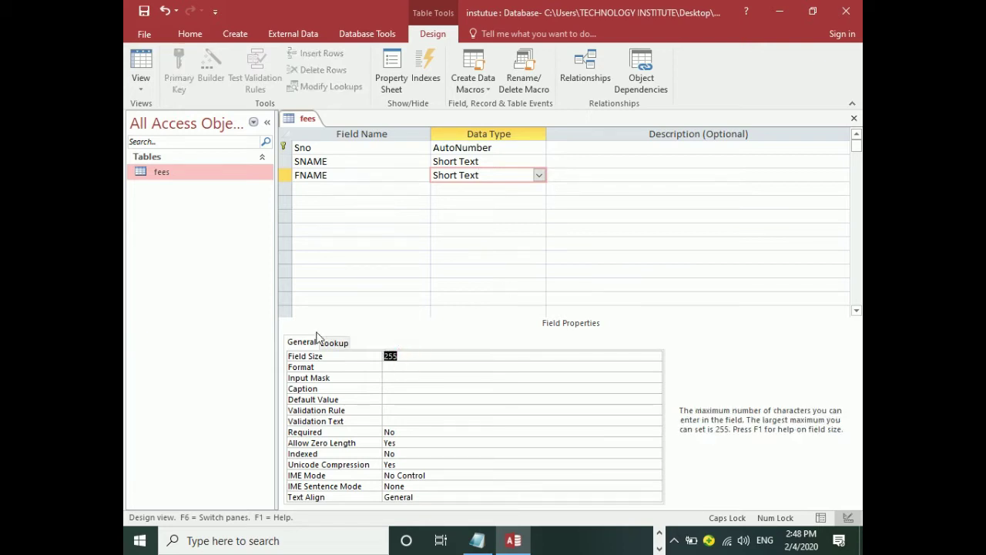
type("50")
key("BackSpace")
key("BackSpace")
type("40")
key("Return")
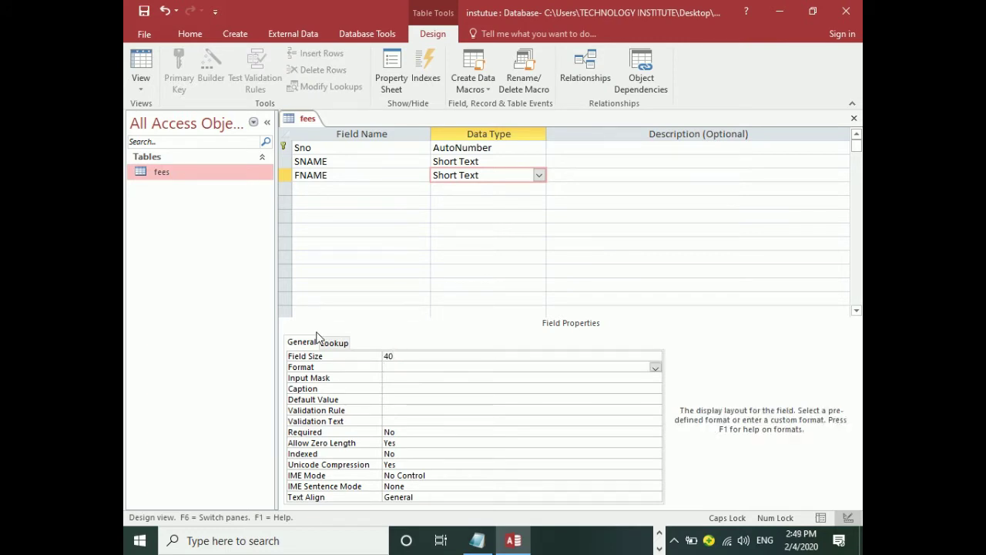
left_click(313, 192)
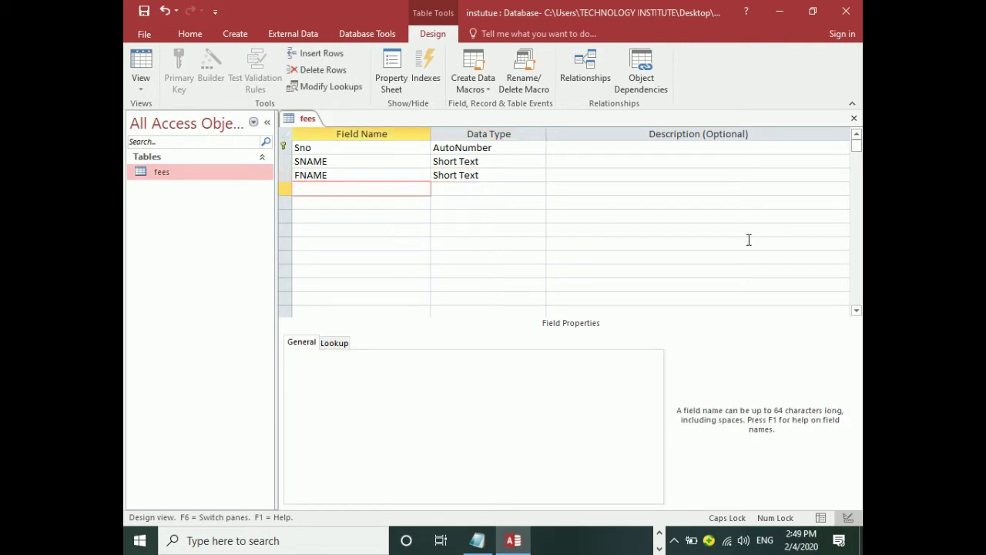
Add ADDRESS in the fourth row, keeping Short Text as its data type.
type("ADDRESS")
key("Return")
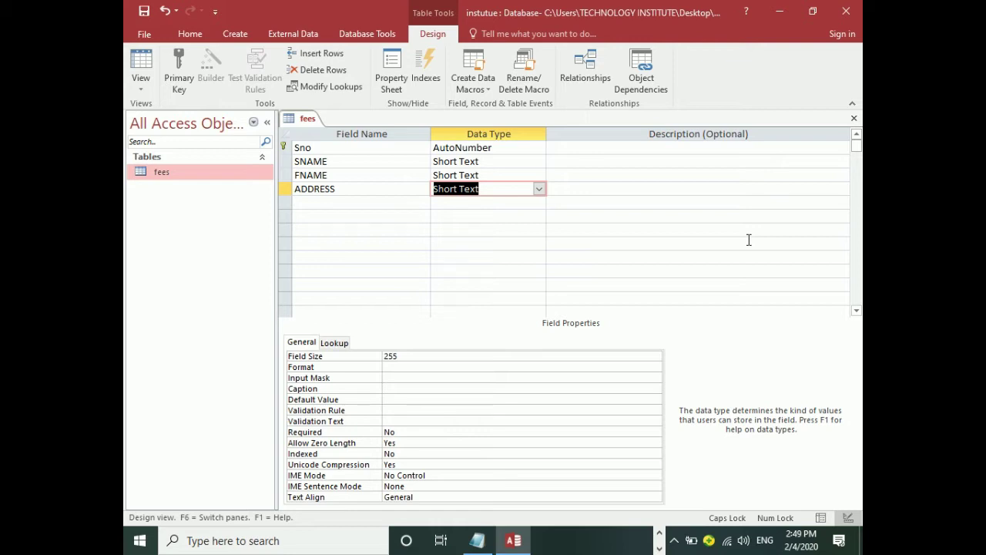
left_click(539, 189)
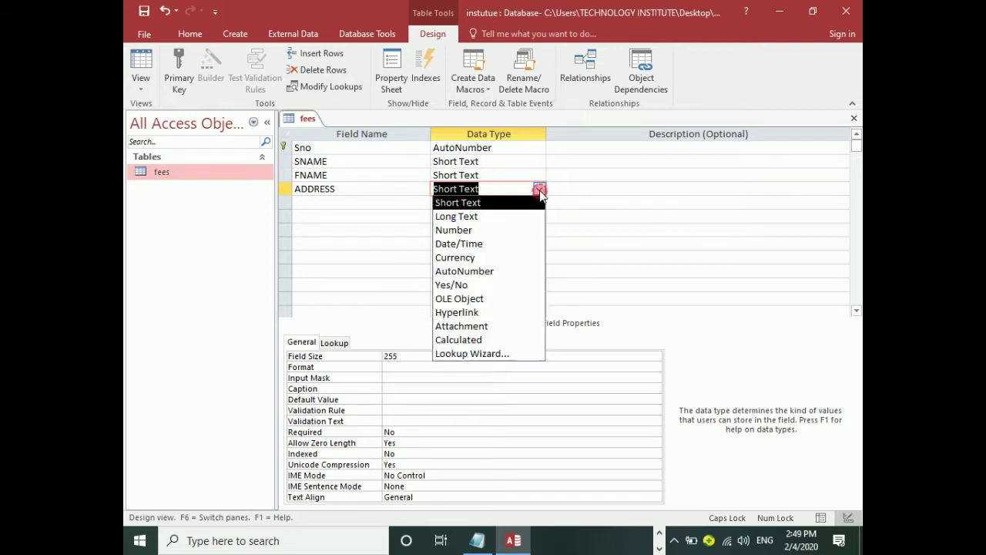
left_click(493, 203)
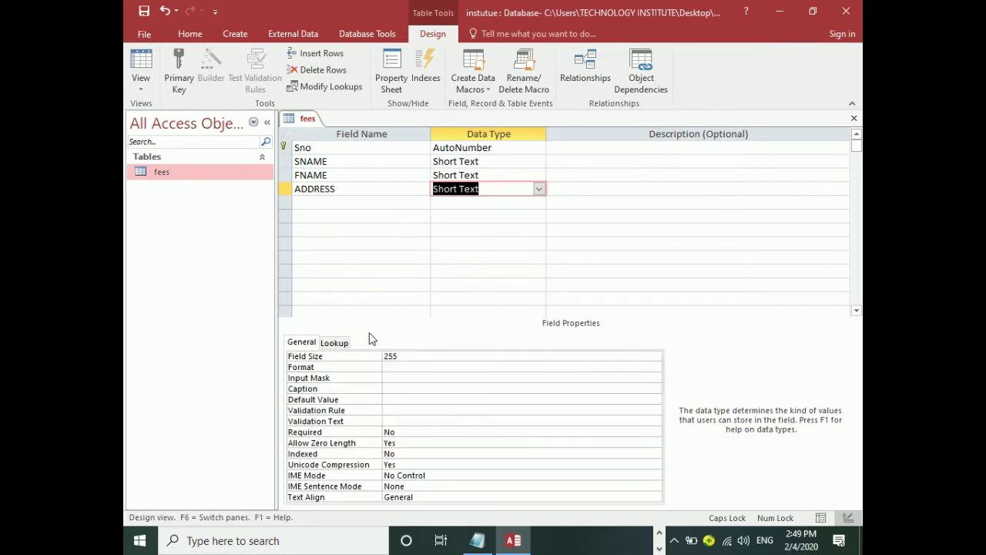
left_click(308, 202)
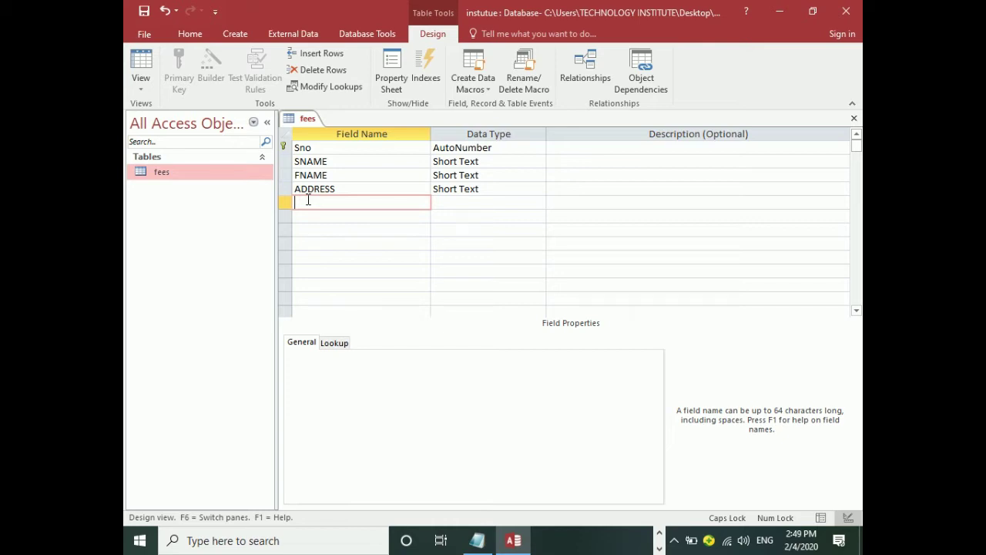
Add the FEE field with the Number data type chosen from the dropdown.
type("FEE")
left_click(446, 201)
left_click(538, 204)
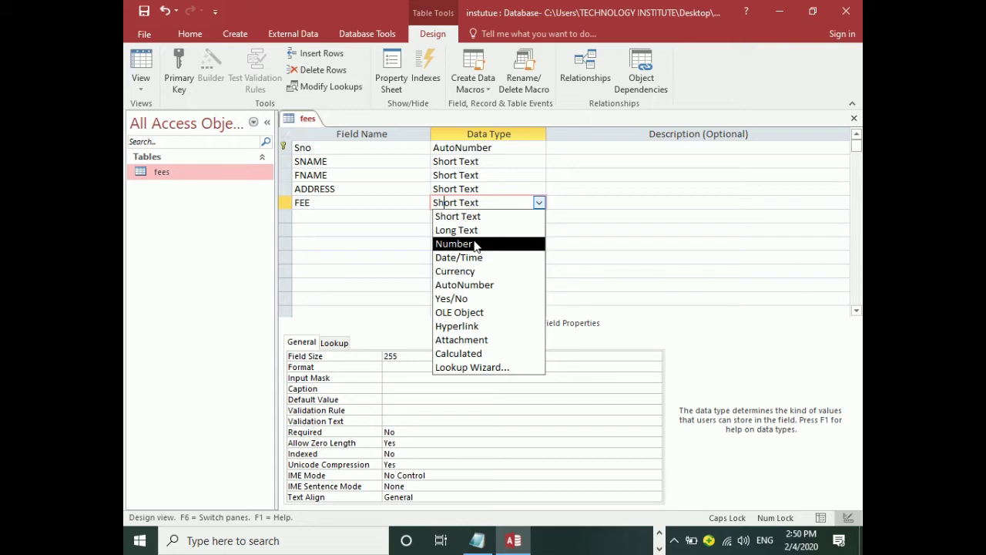
left_click(474, 245)
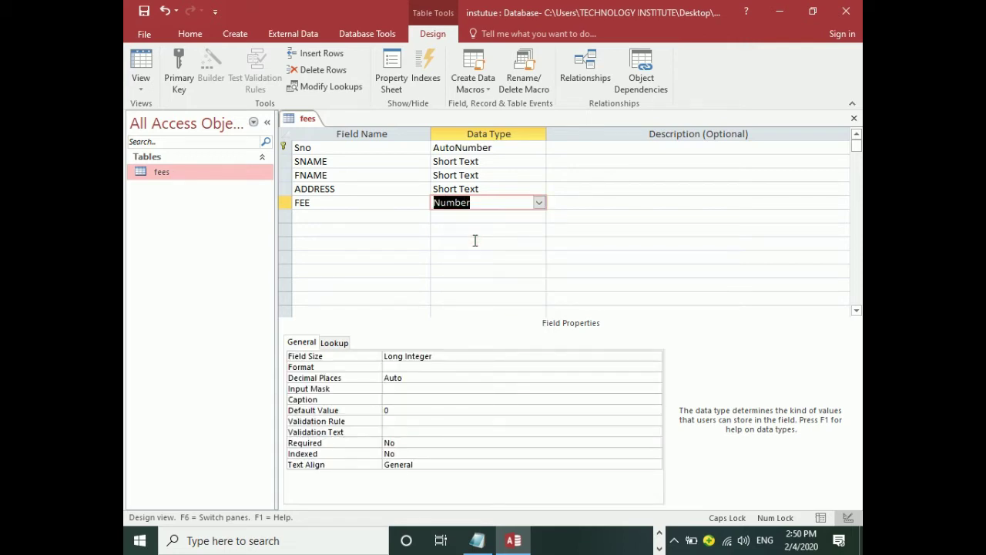
left_click(390, 215)
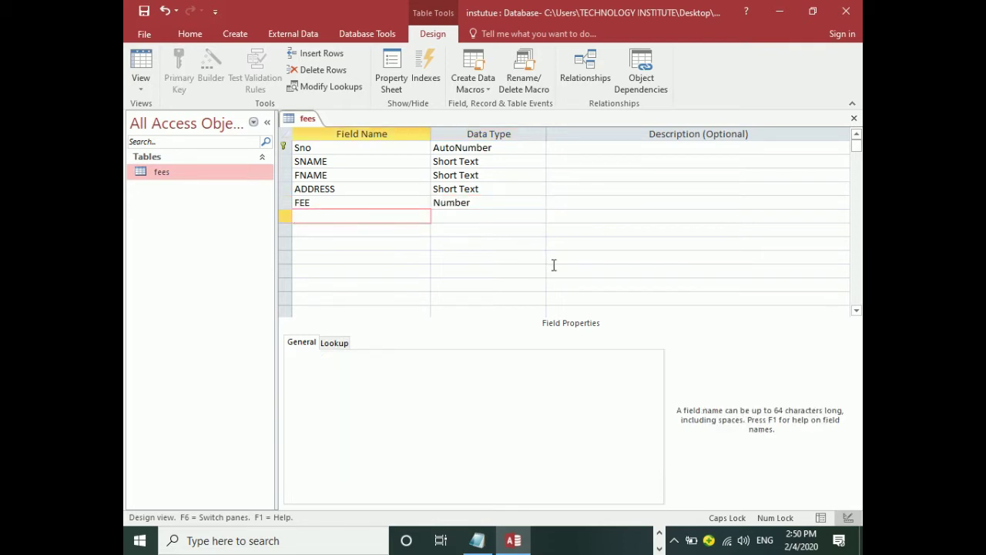
Add PAID and BALANCE fields, both set to Number by typing N.
type("PAID")
key("Tab")
type("N")
key("Tab")
key("Tab")
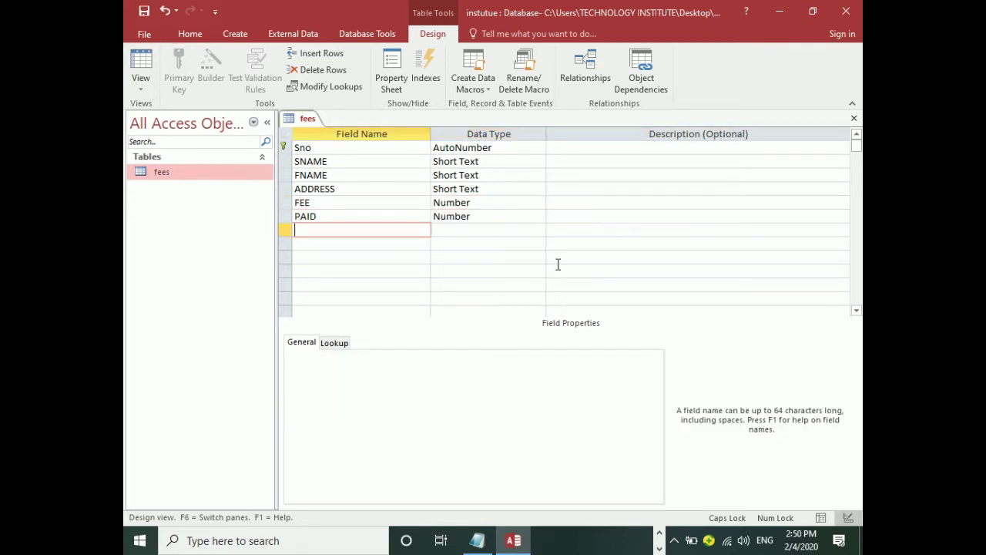
type("BALANCE")
key("Tab")
type("N")
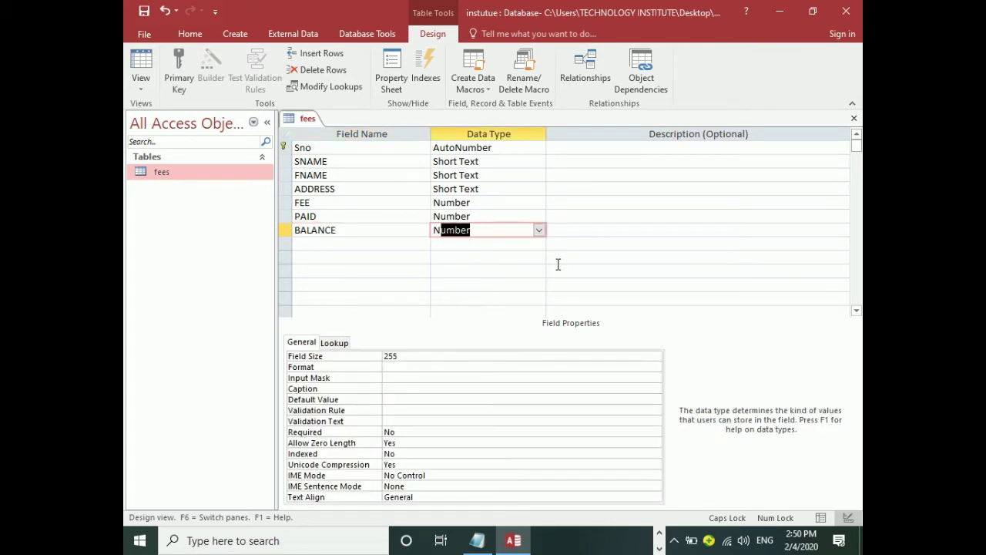
key("Tab")
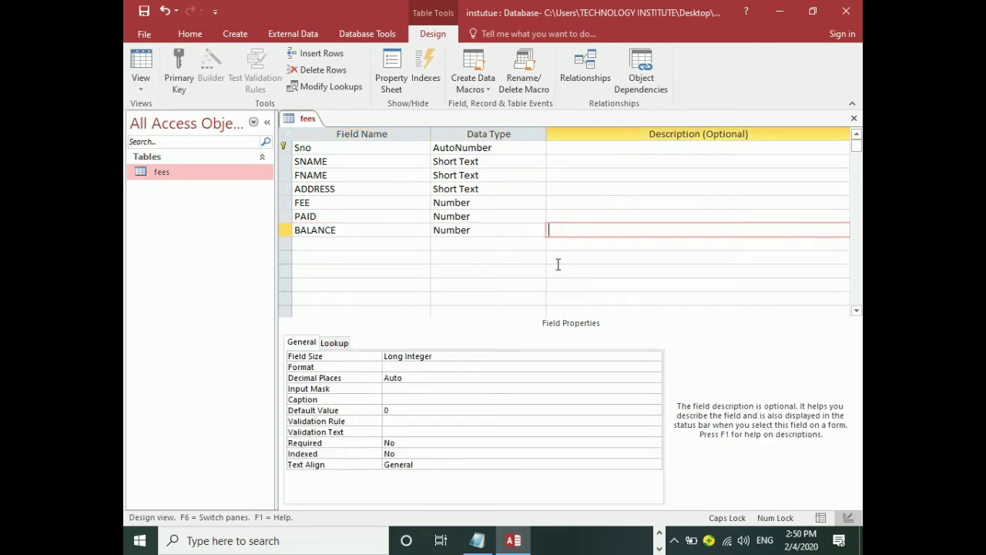
key("Tab")
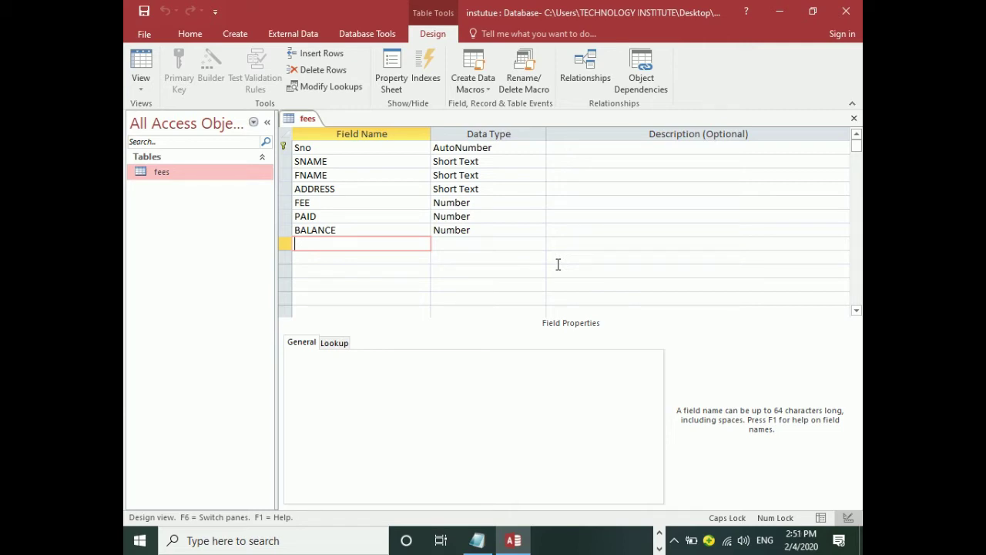
Switch to Datasheet View and enter the student's and father's names in record 1.
left_click(145, 86)
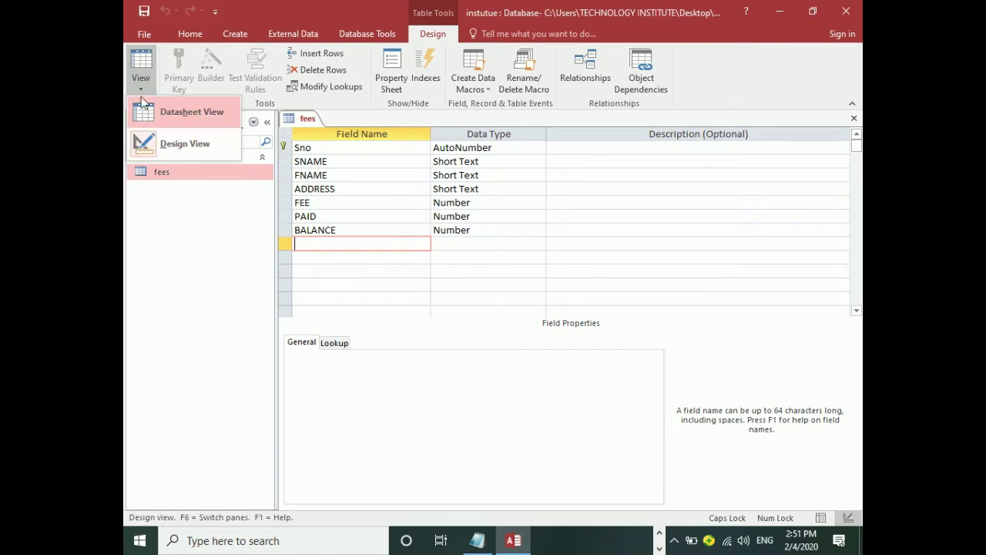
left_click(146, 74)
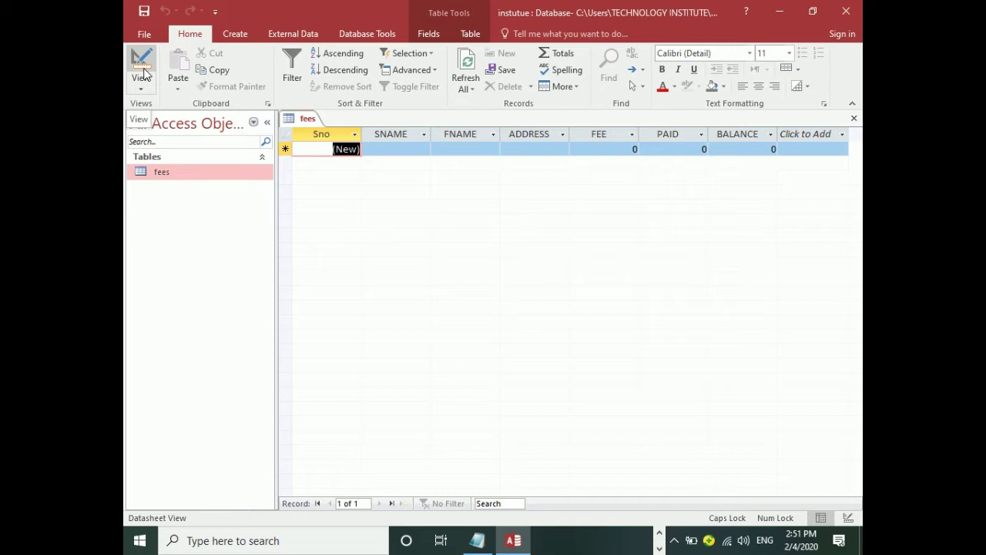
type("1")
key("Tab")
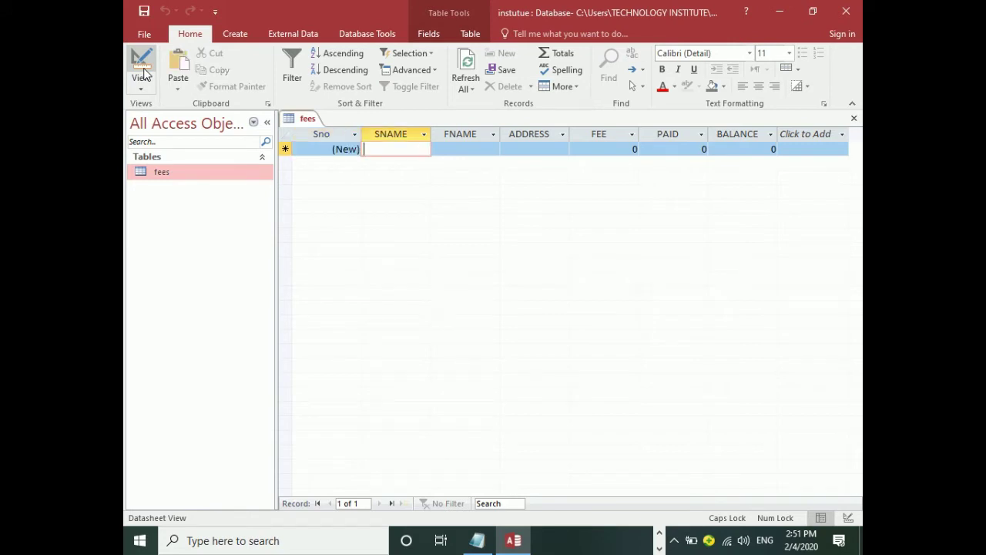
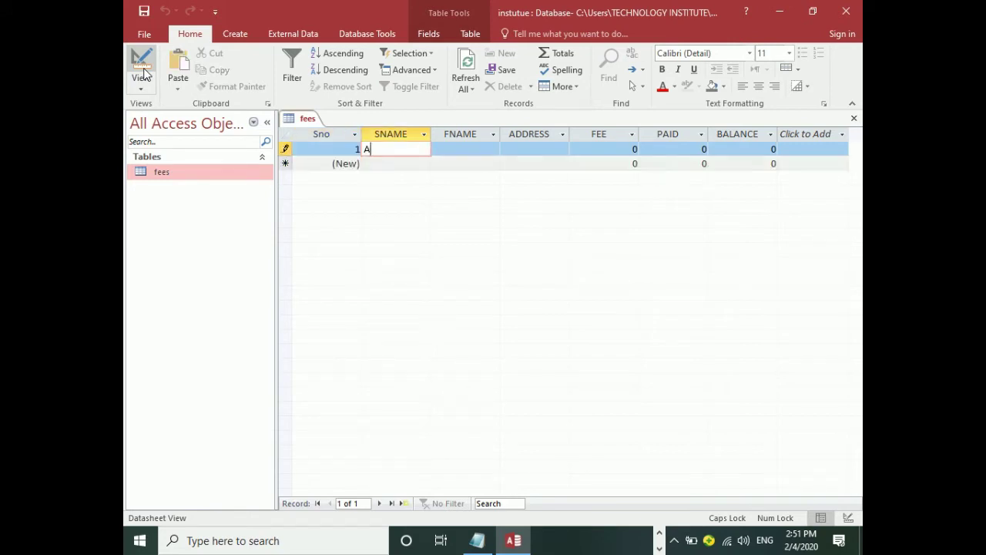
key("Tab")
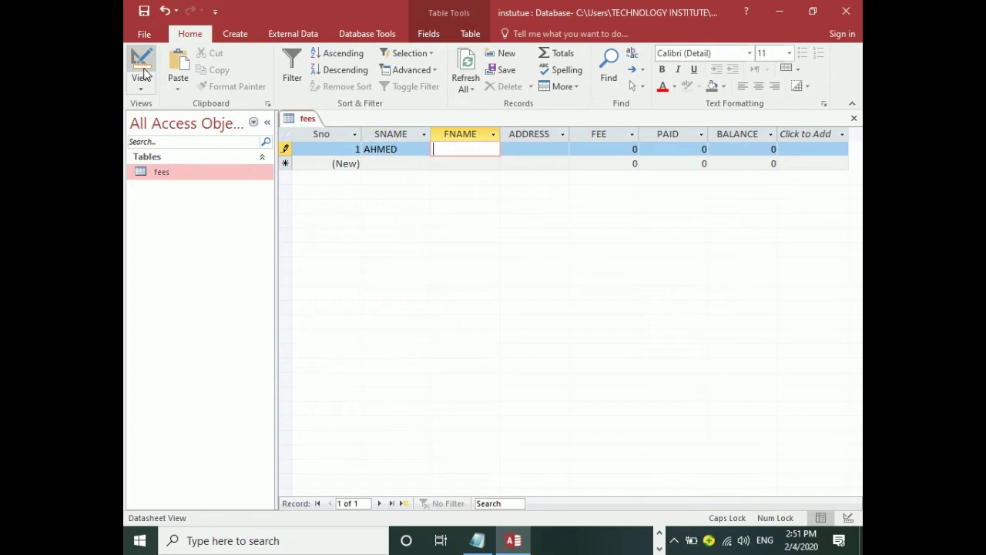
key("Tab")
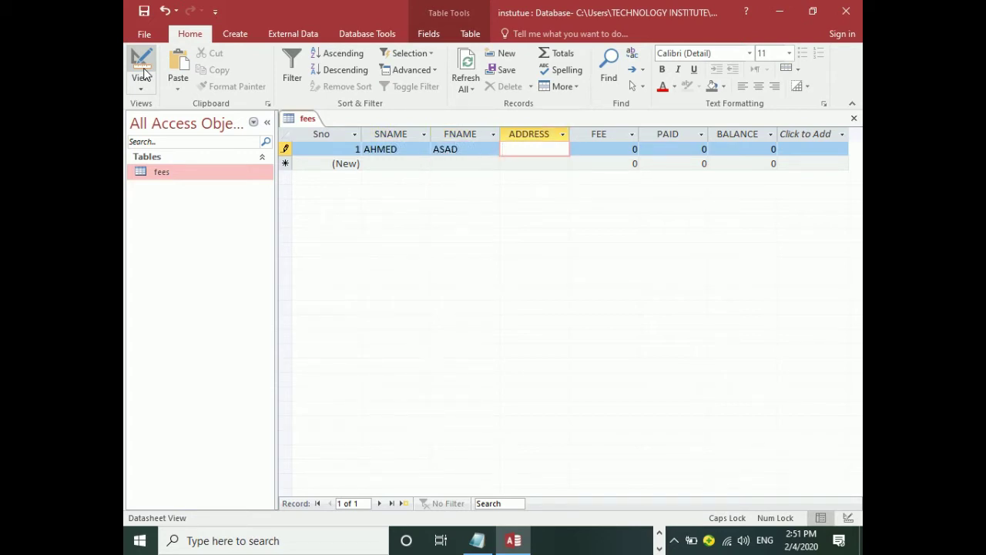
Enter the student's address, FEE 5000 and PAID 3000 for record 1.
type("SADDA LOWER KURRAM AGENCY")
key("Tab")
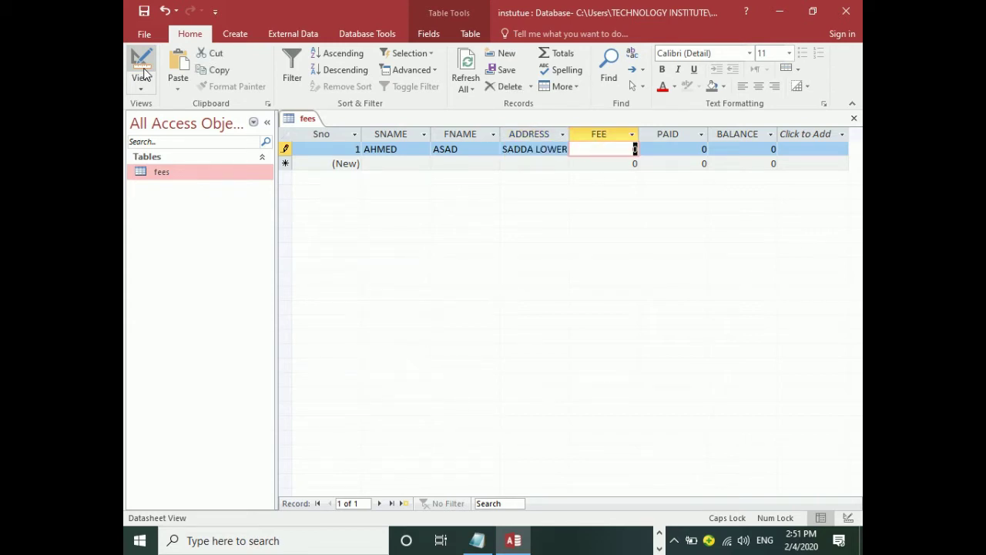
type("5000")
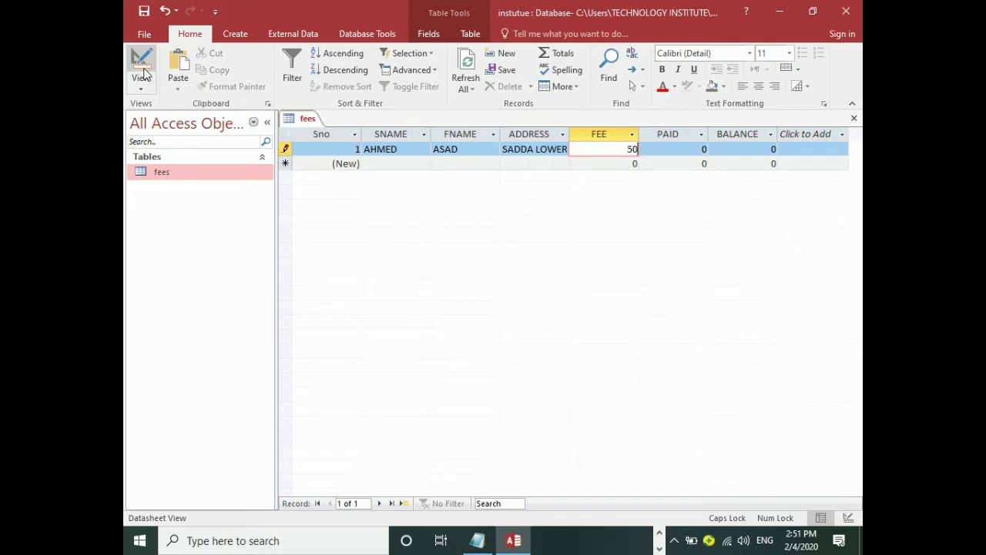
key("Tab")
type("3000")
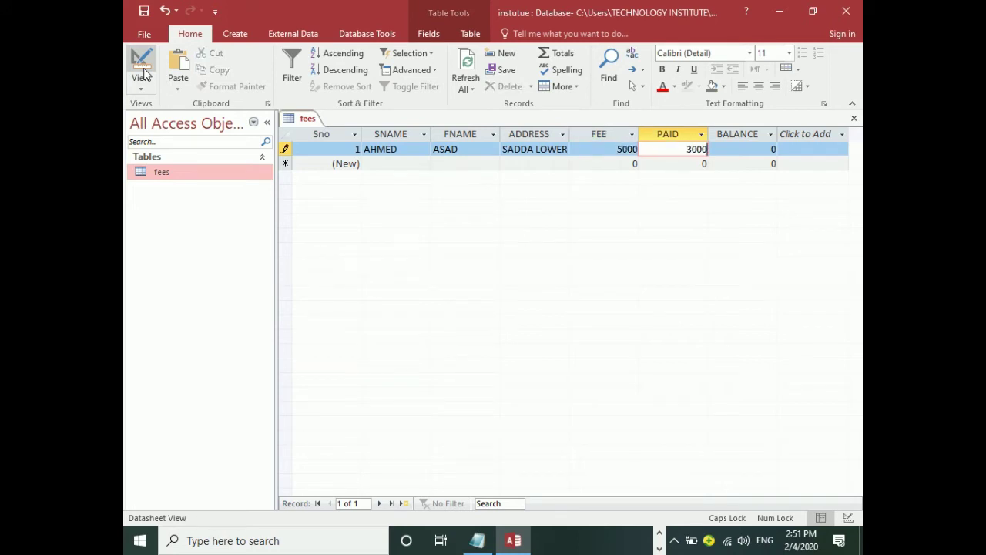
key("Tab")
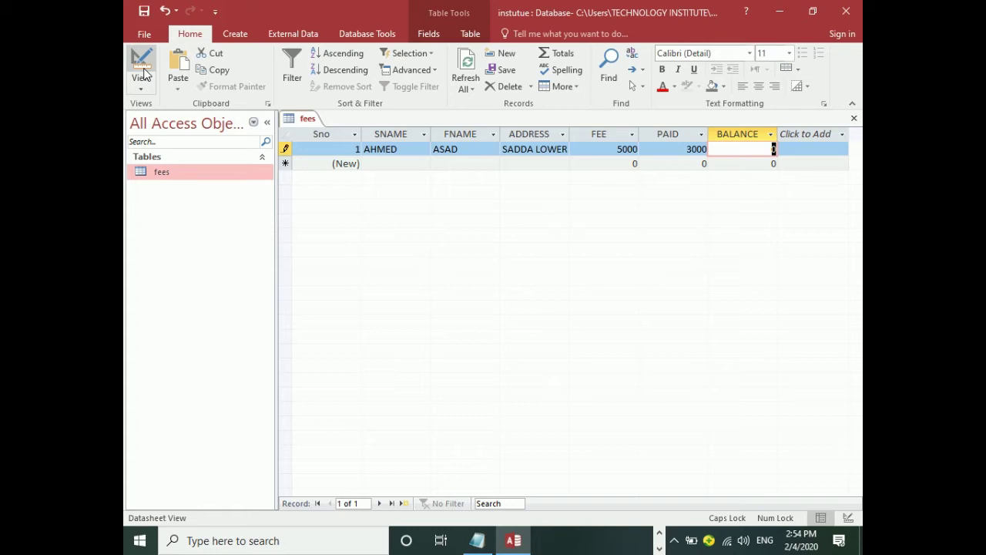
left_click(143, 73)
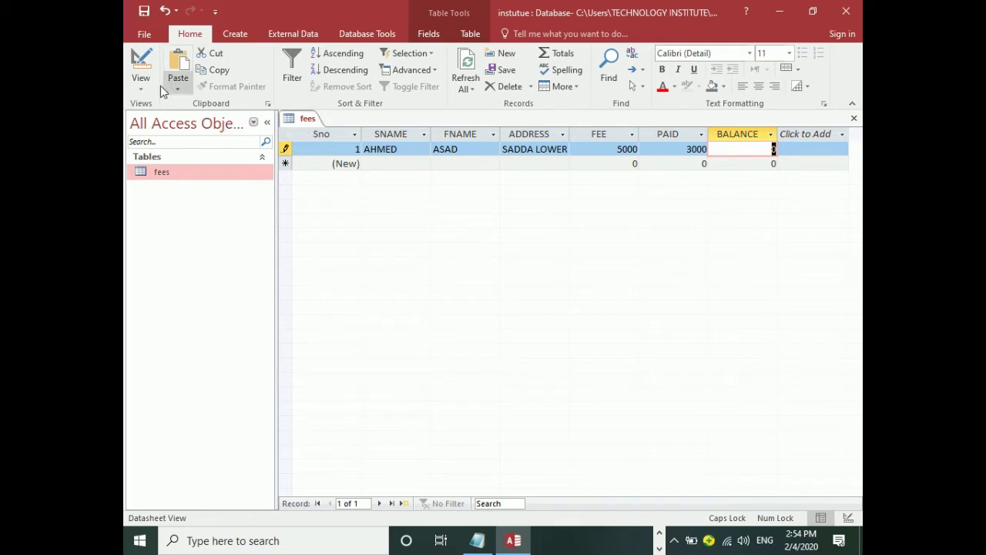
In Design view, add SALLARY below BALANCE as a Currency field.
left_click(140, 68)
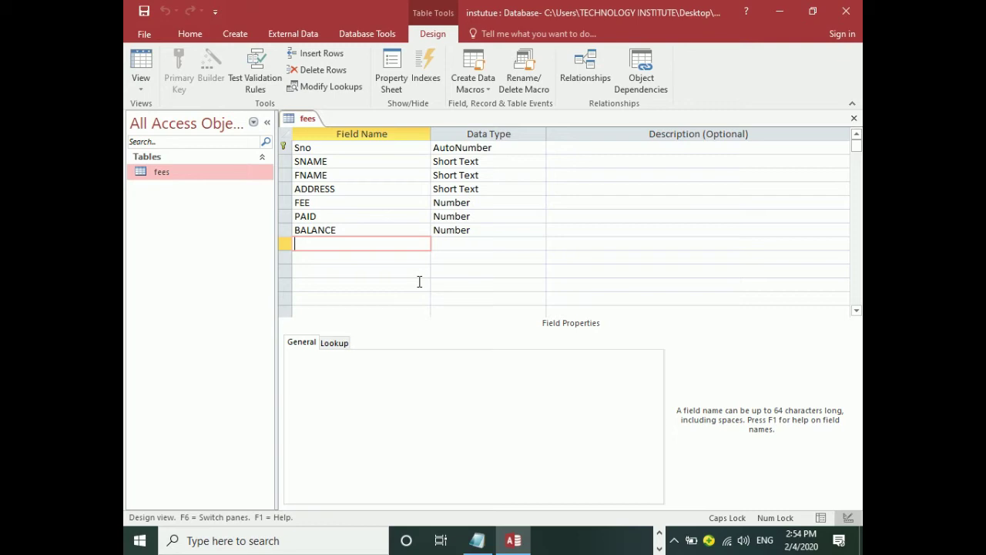
type("SALLARY")
key("Tab")
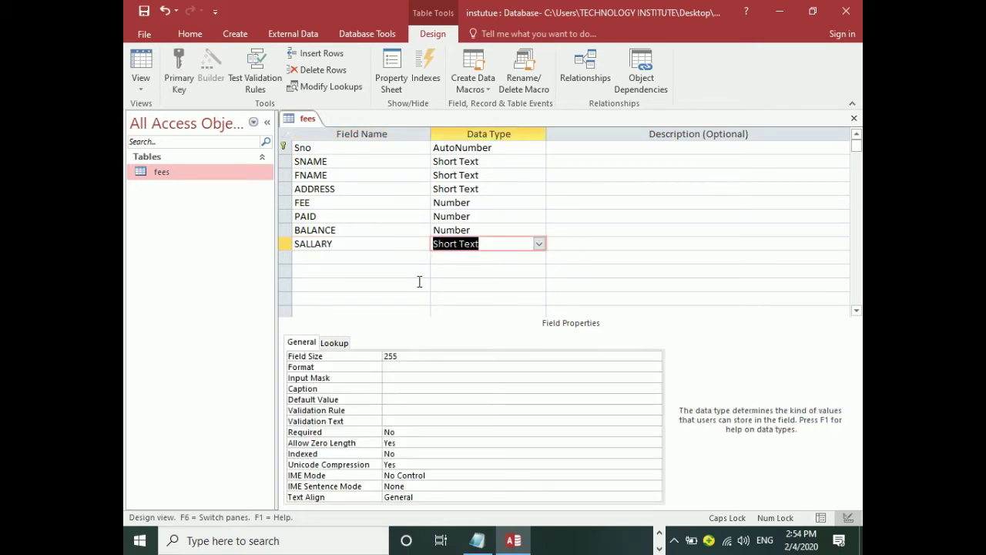
type("Currency")
key("Tab")
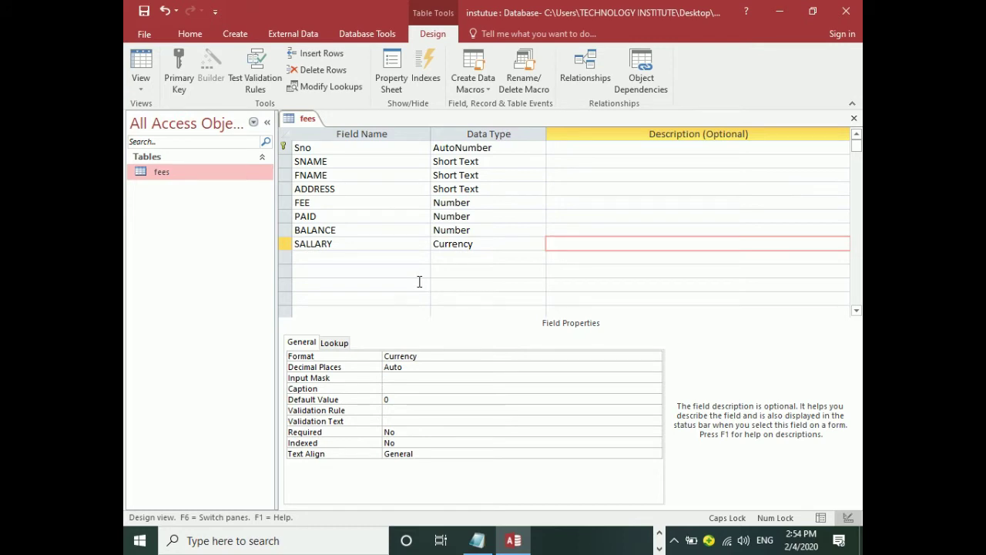
Save the design, switch to the datasheet, and enter 5000 as record 1's SALLARY.
left_click(140, 69)
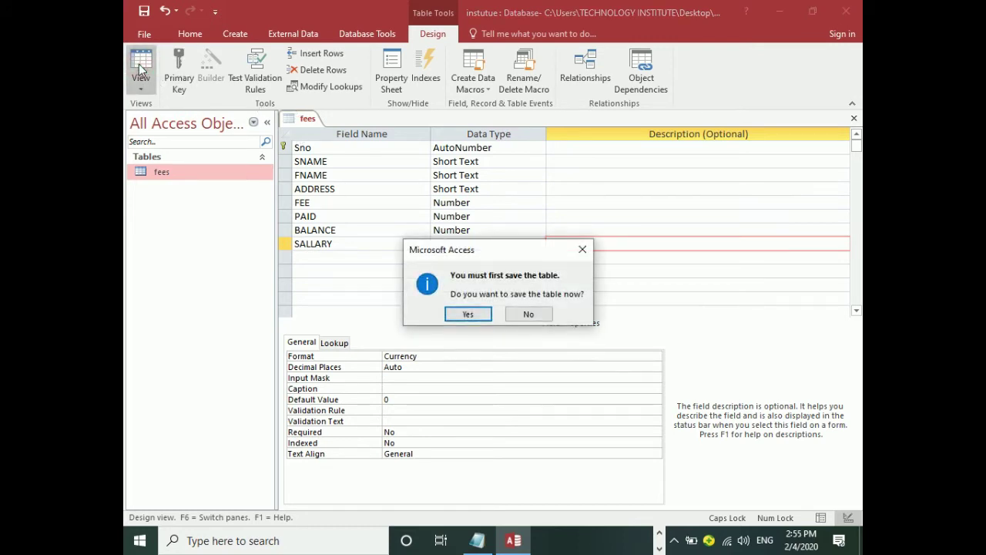
left_click(460, 319)
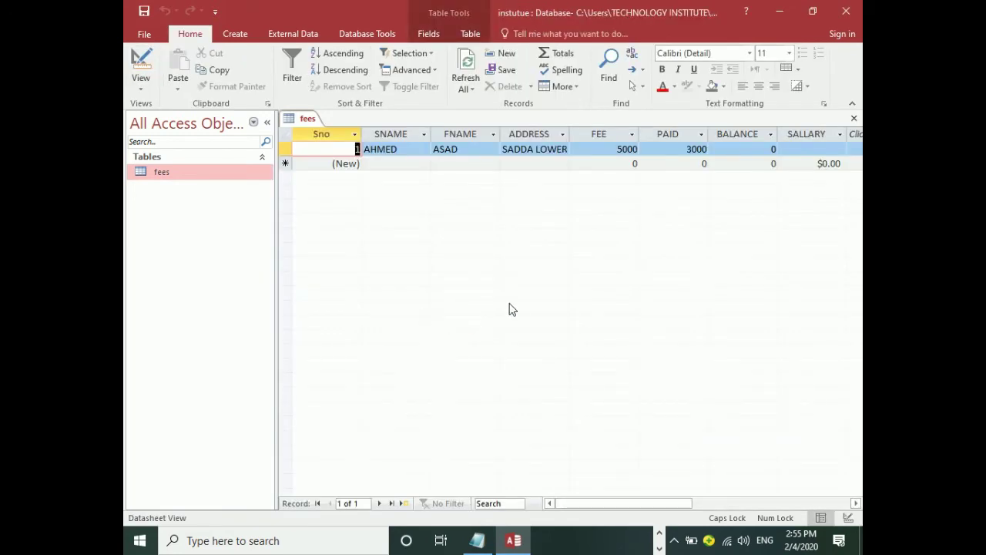
key("Tab")
key("Tab")
key("Tab")
key("Tab")
key("Tab")
key("Tab")
key("Tab")
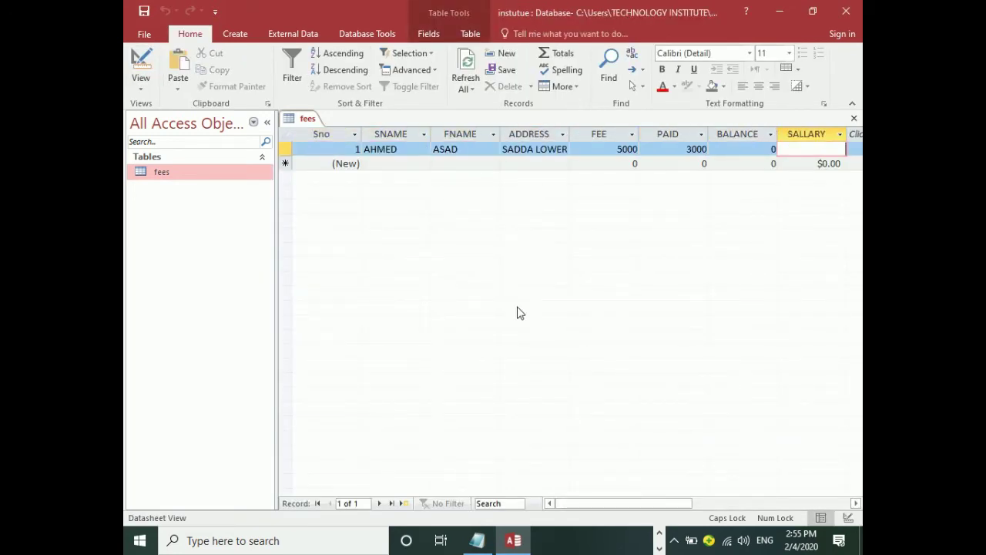
type("5000")
key("Tab")
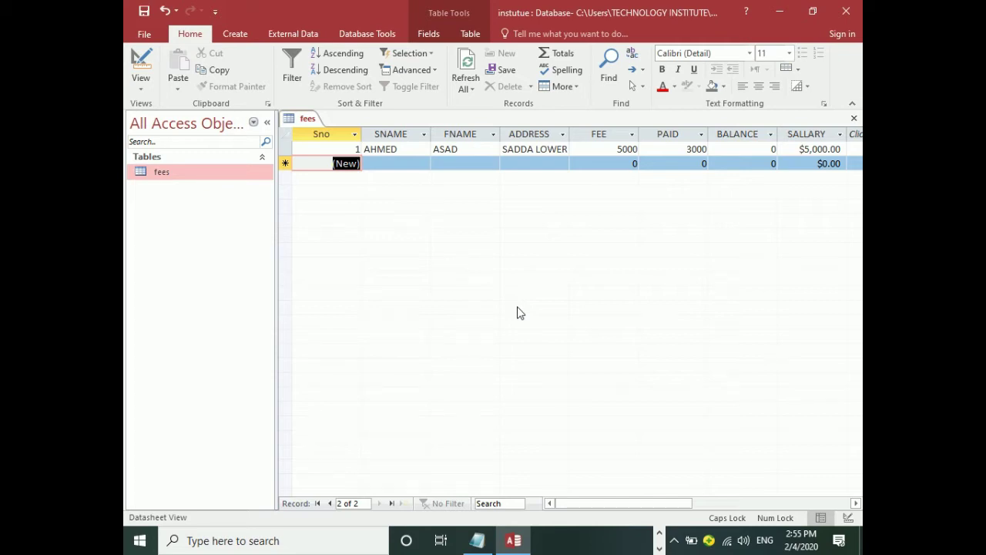
Replace SALLARY's Currency format with the text "Rs" in Design view.
left_click(141, 65)
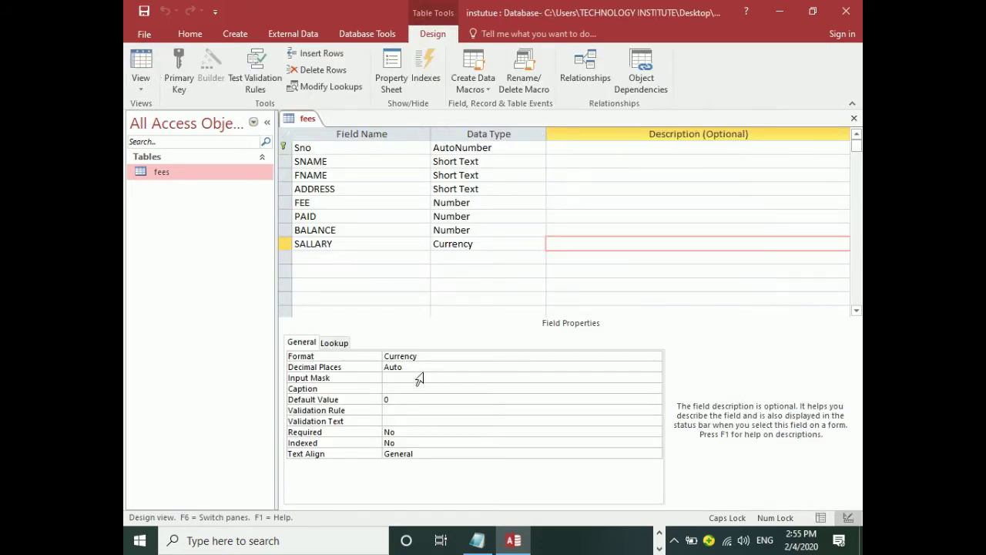
left_click(429, 353)
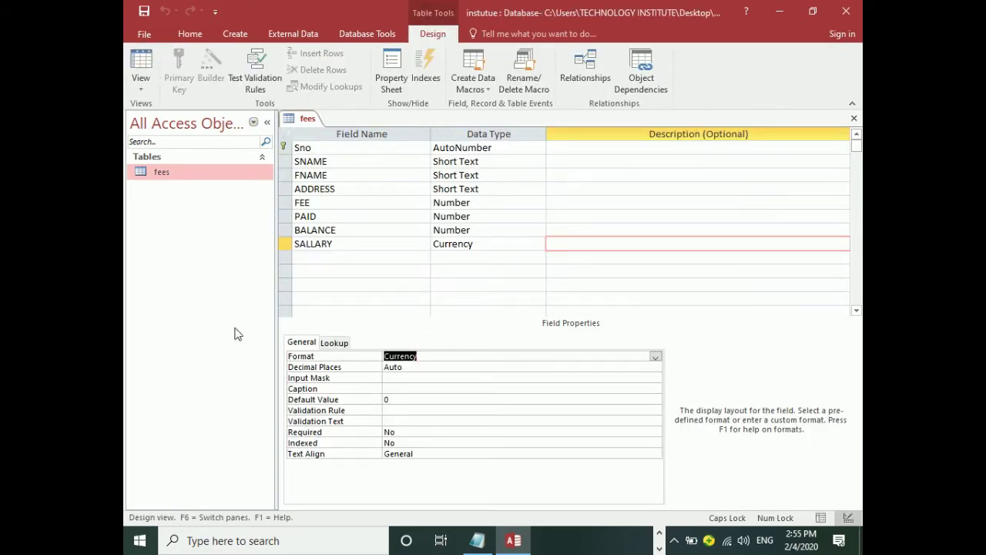
type("\"Rs")
key("BackSpace")
key("BackSpace")
left_click(235, 330)
key("Caps_Lock")
type("Rs")
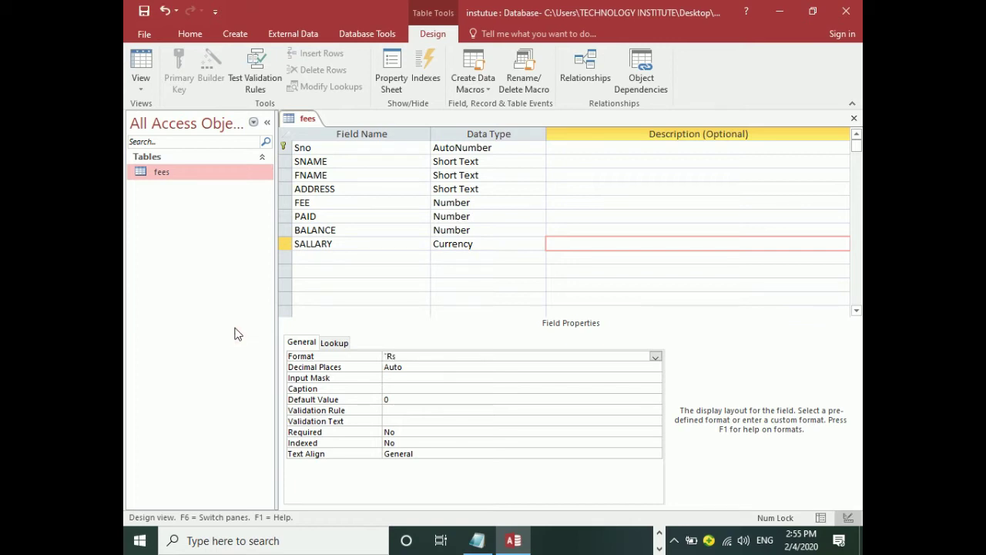
key("Return")
Return to Datasheet View without saving, rechecking SALLARY's properties along the way.
left_click(141, 63)
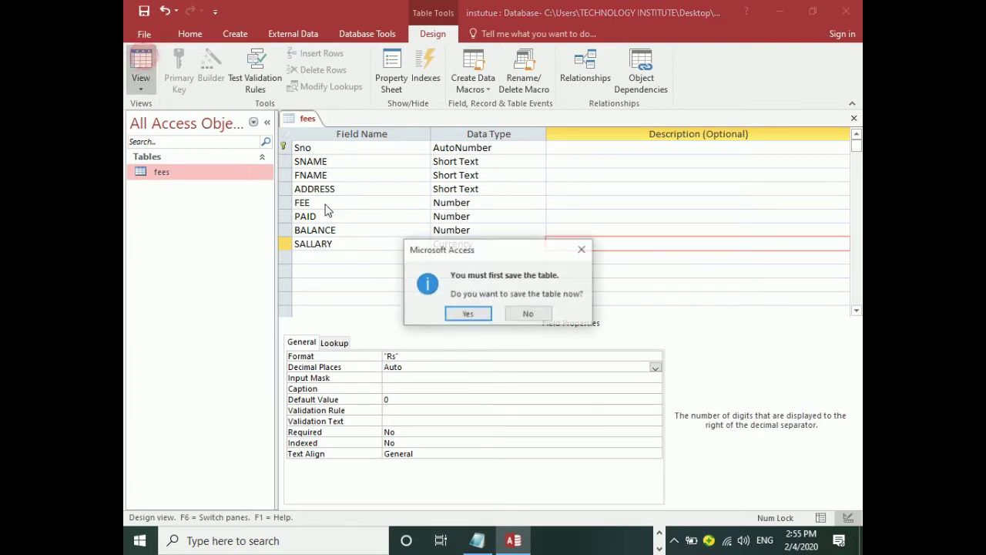
left_click(528, 314)
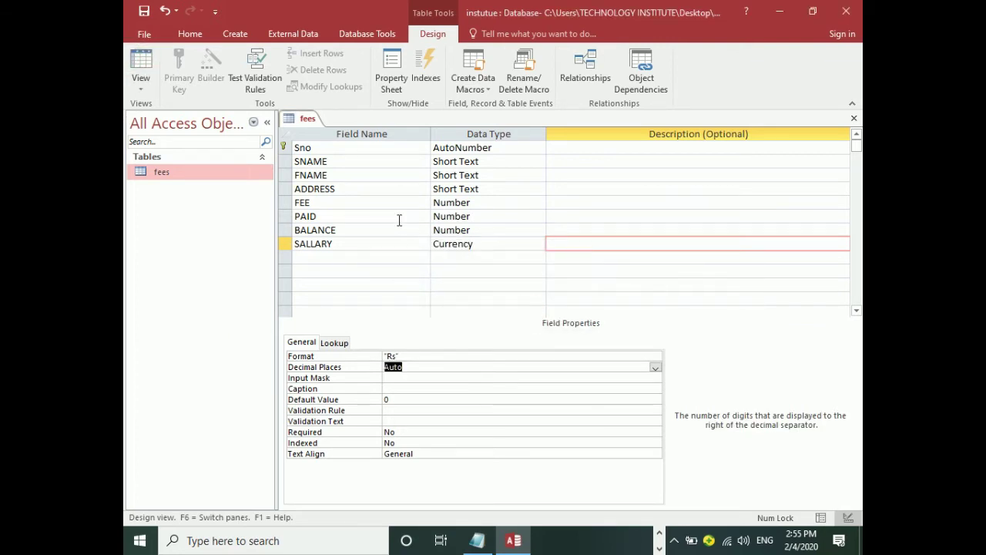
left_click(346, 245)
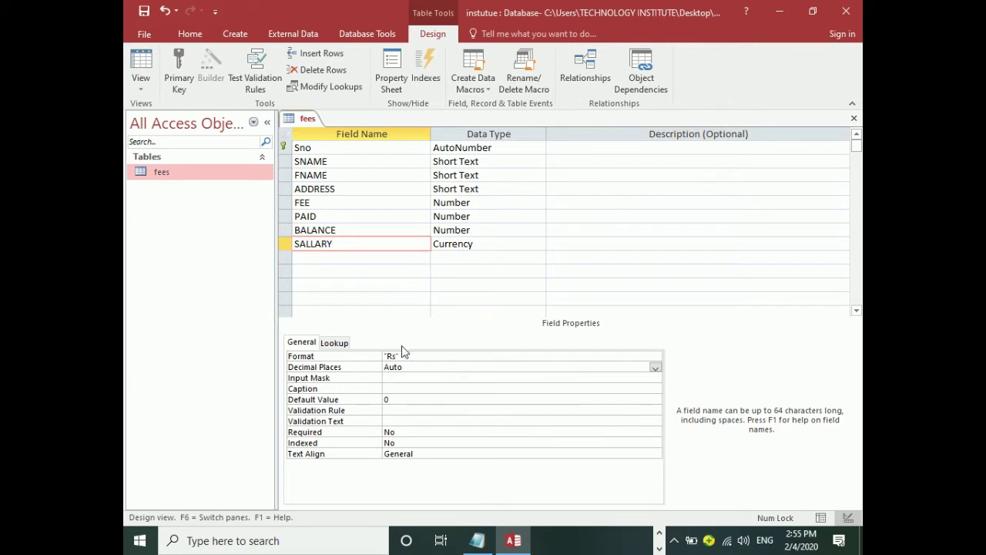
left_click(360, 147)
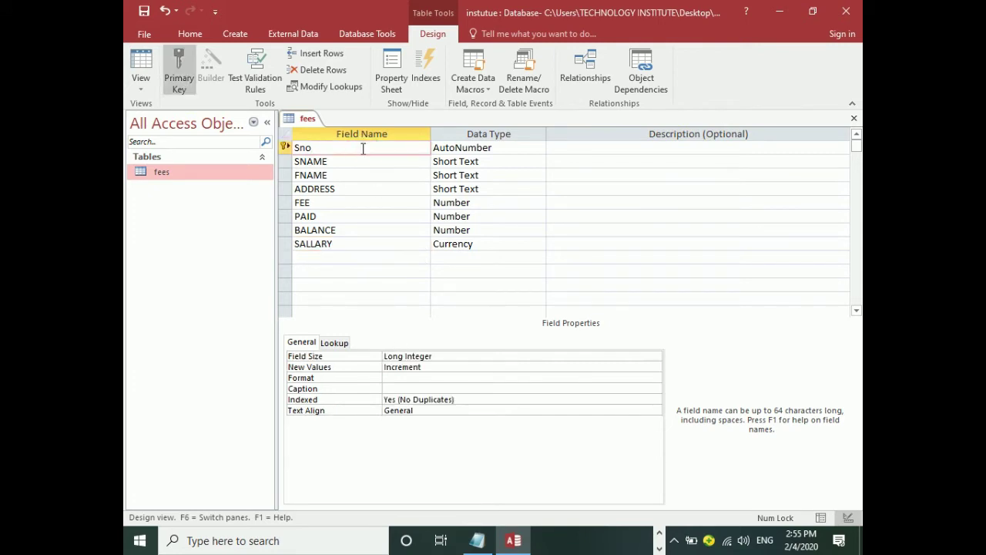
left_click(350, 244)
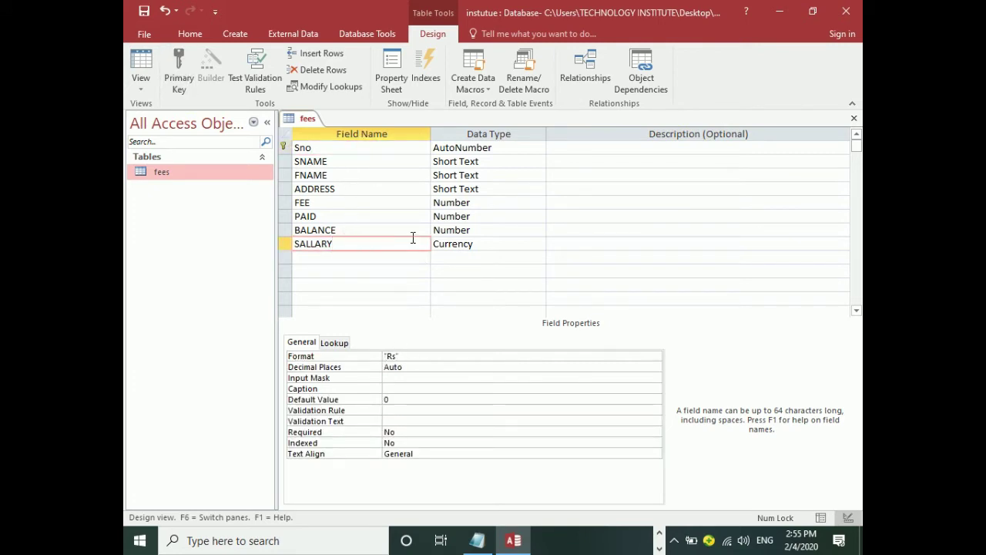
left_click(141, 65)
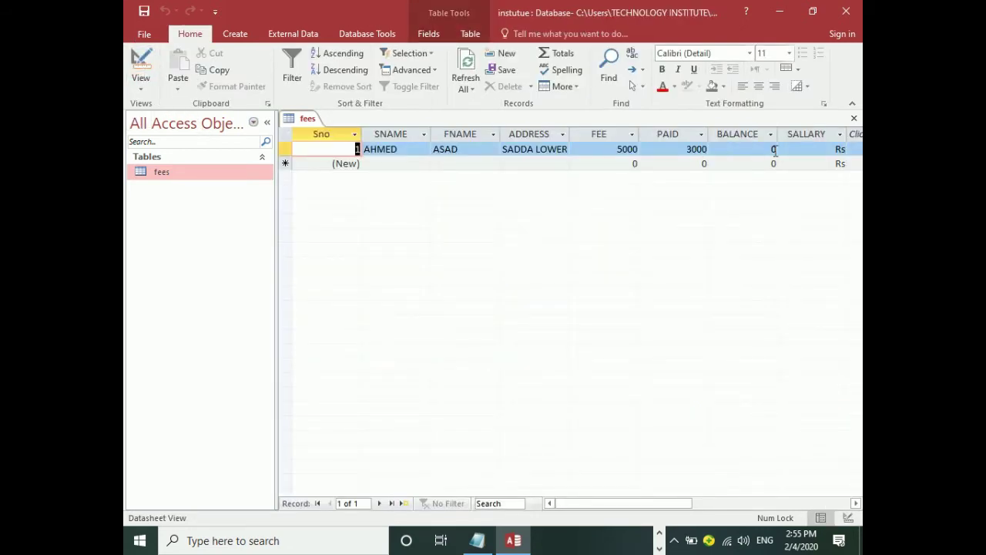
Change SALLARY's format to "Rs"## and save the table design.
left_click(797, 149)
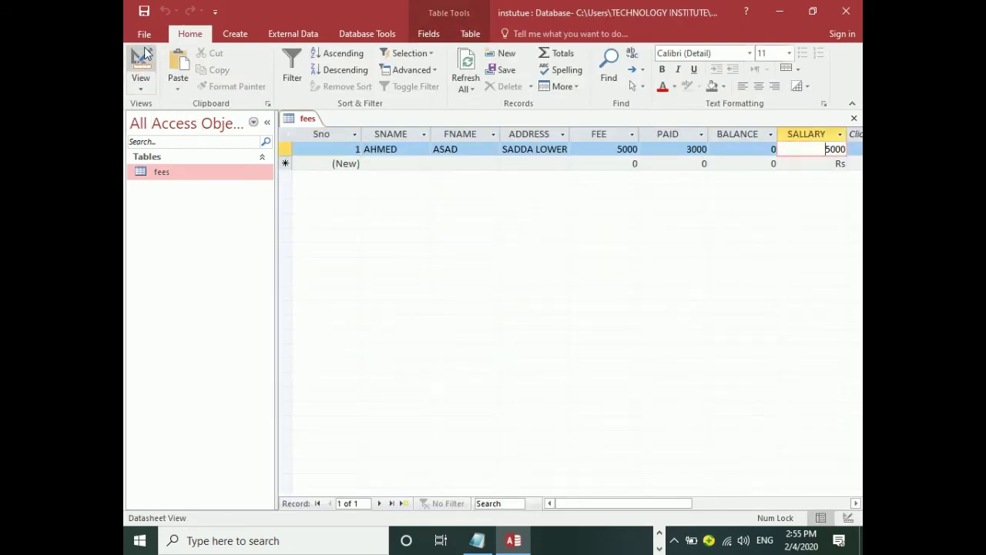
left_click(144, 57)
left_click(444, 359)
type("\"Rs\"")
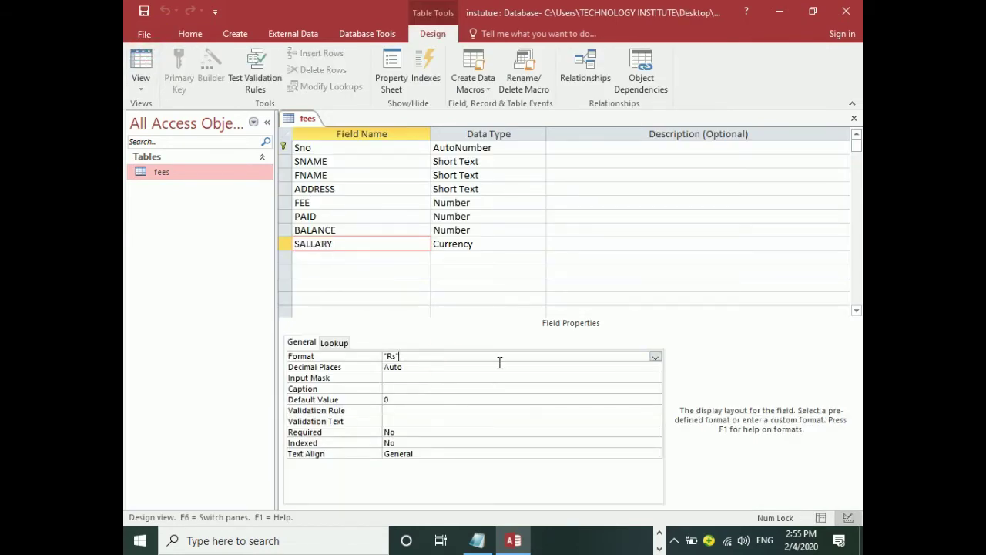
type("#")
key("Return")
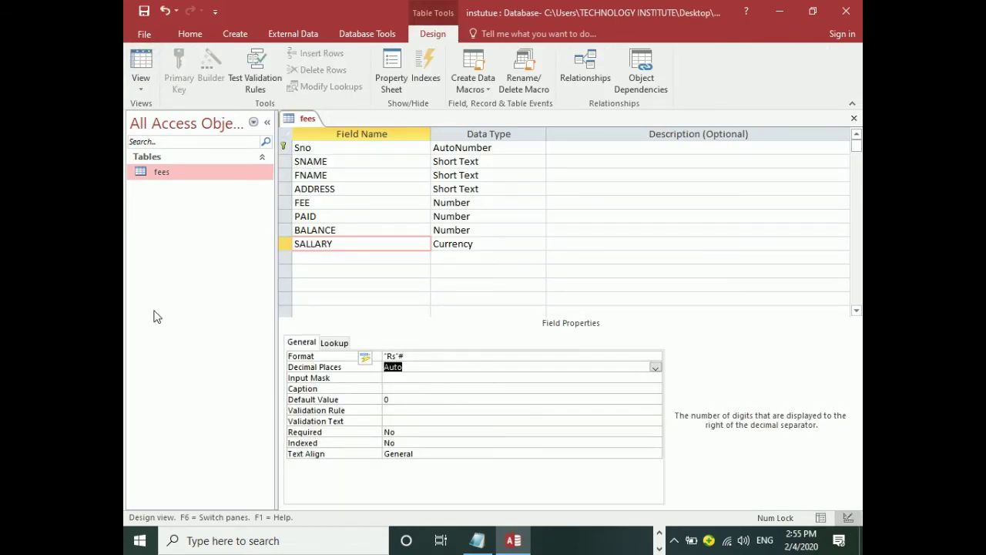
left_click(143, 11)
left_click(422, 354)
type("#")
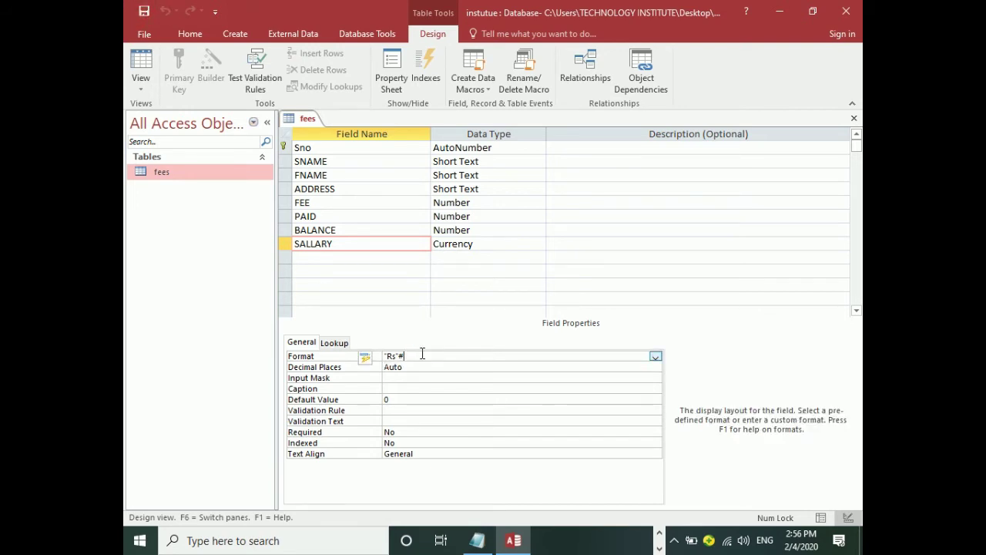
View the datasheet showing Rs5000 and start record 2 with the student's name.
left_click(137, 59)
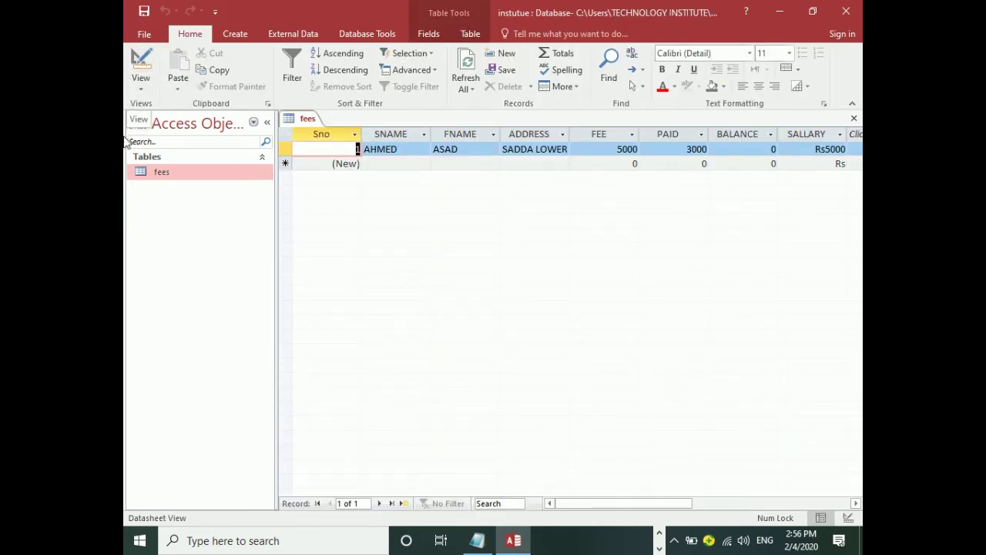
key("Tab")
key("Tab")
key("Tab")
key("Tab")
key("Tab")
key("Tab")
key("Tab")
key("Tab")
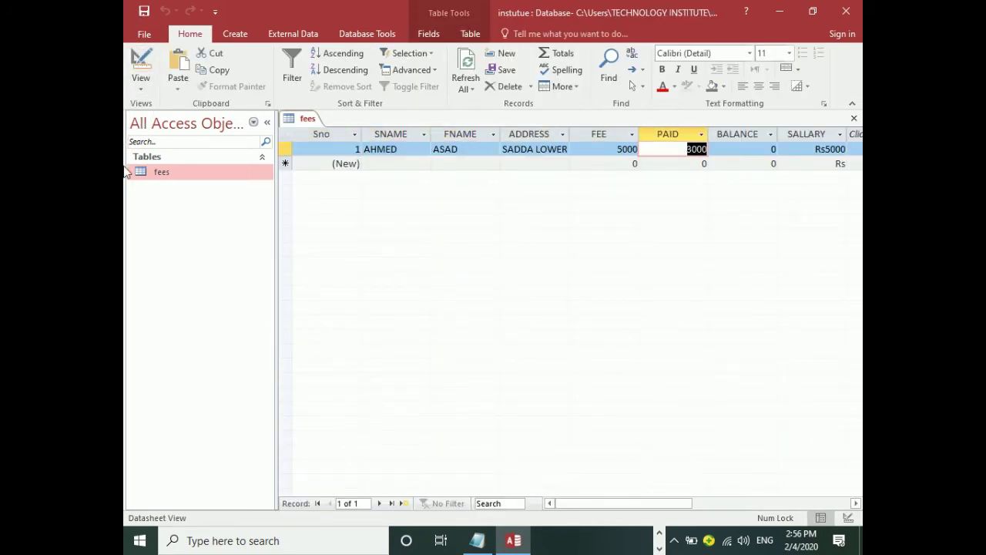
key("Tab")
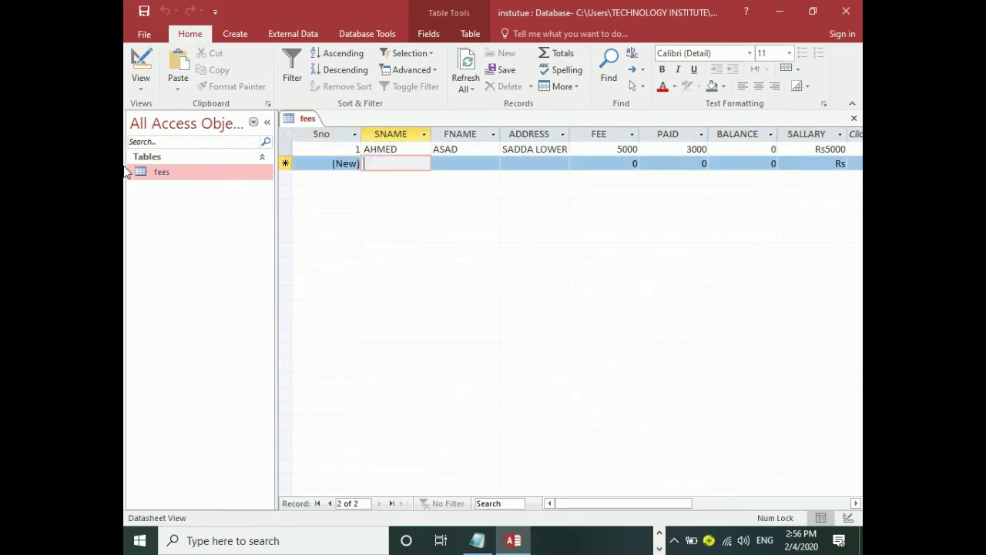
key("Tab")
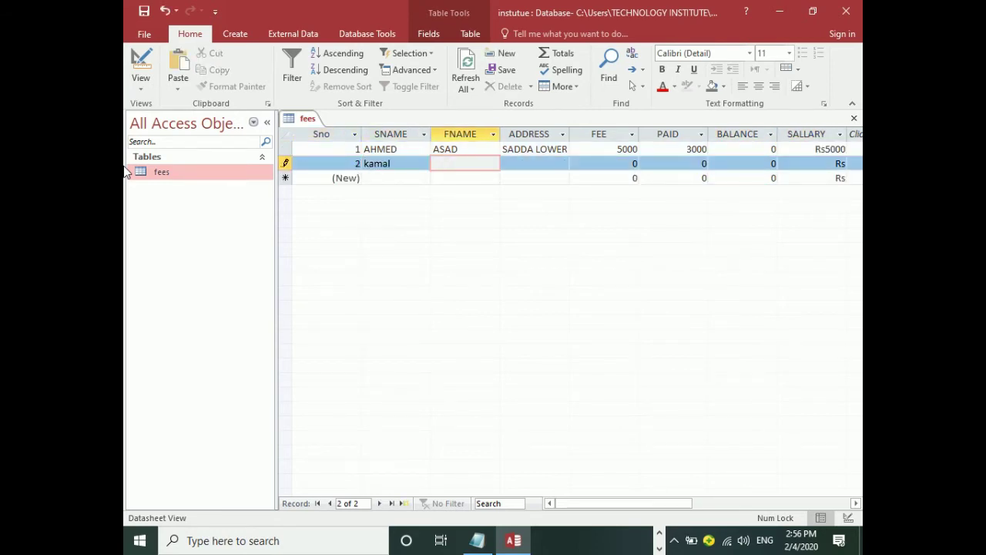
Fill record 2's father's name and address, with FEE 4500, PAID 234 and SALLARY 4500.
key("Tab")
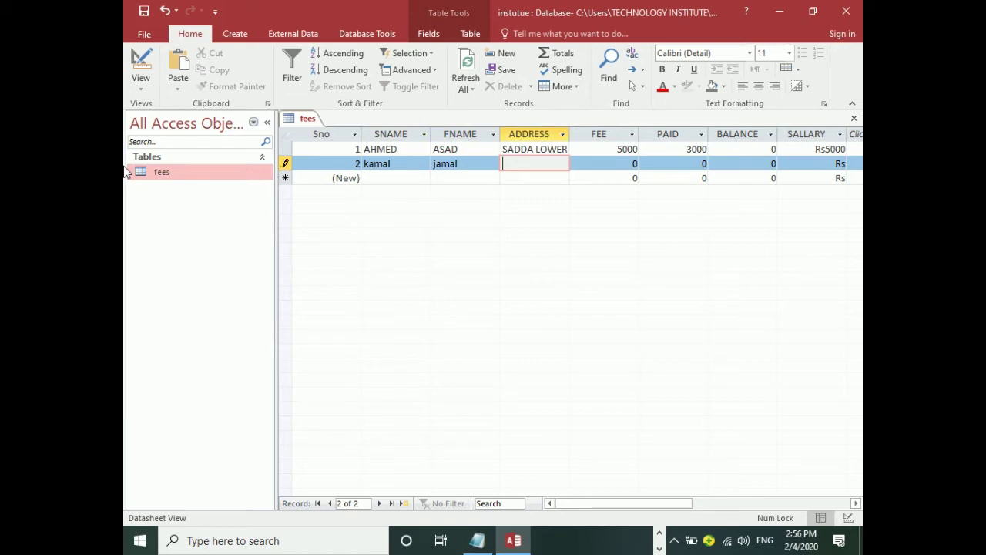
type("shashoo")
key("Tab")
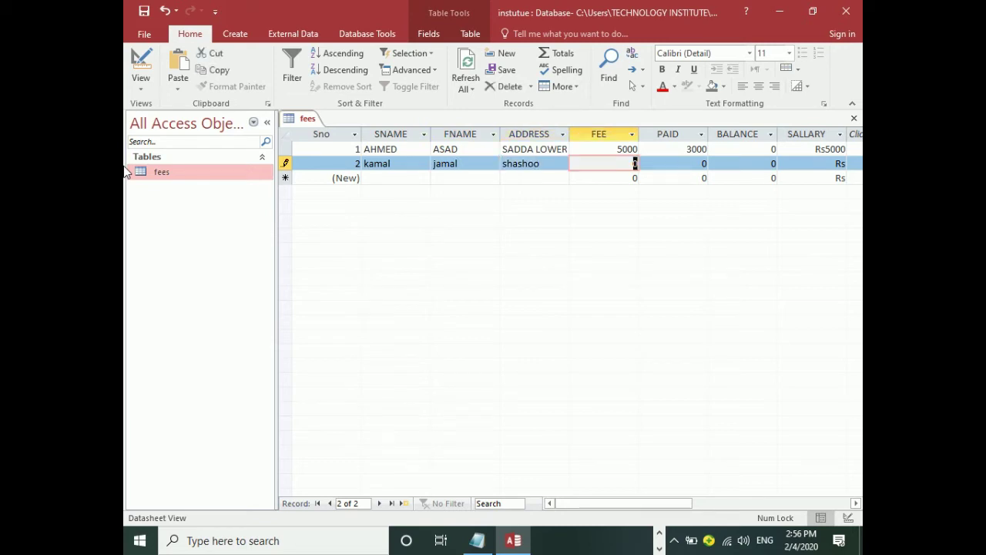
key("BackSpace")
type("4500")
key("Tab")
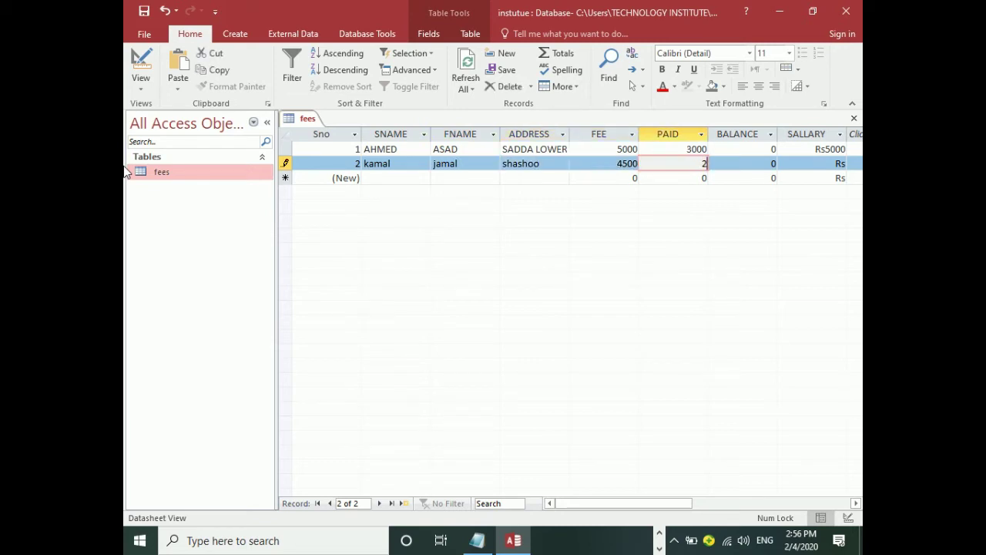
type("234")
key("Tab")
key("Tab")
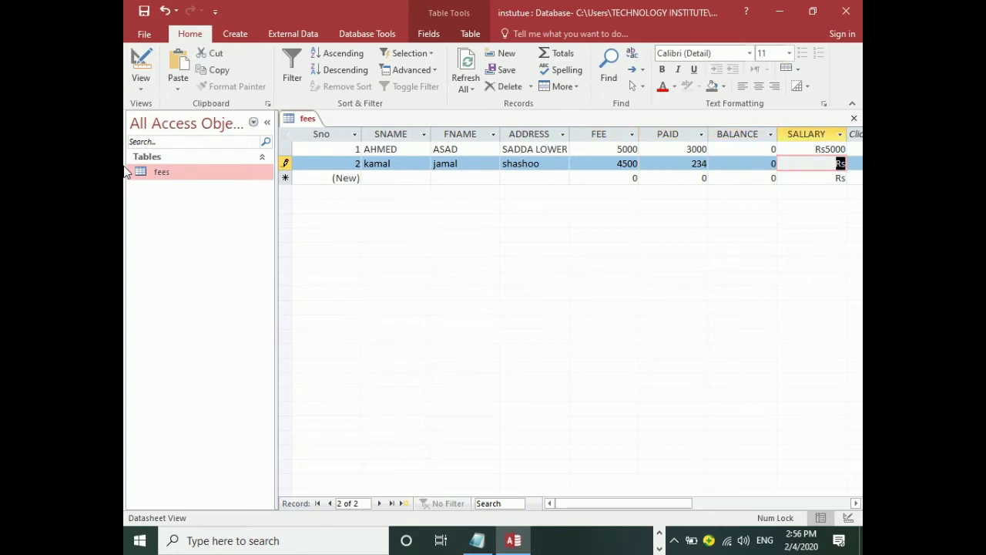
type("4500")
key("Tab")
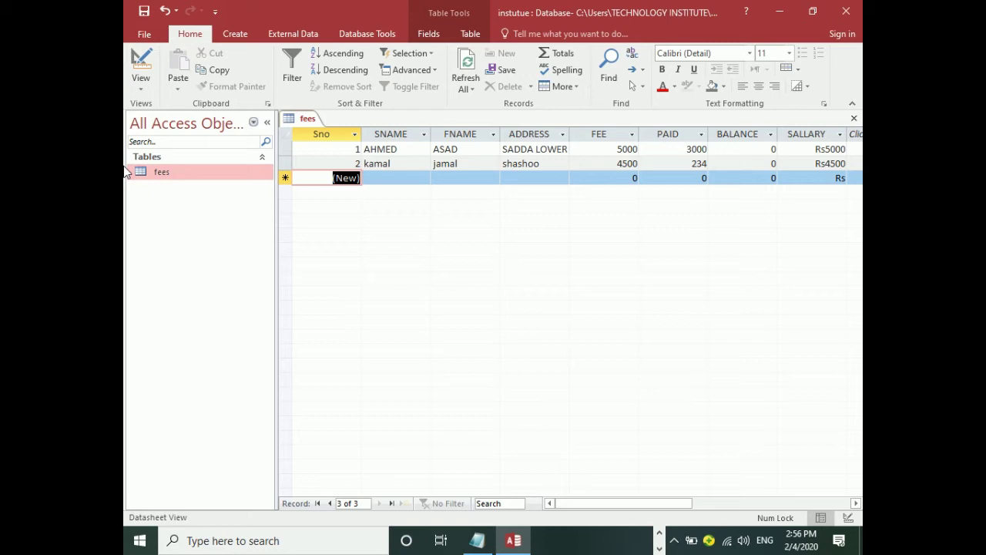
Type text into the new record's FEE cell and choose to enter a new value at the data type error.
left_click(603, 181)
type("jamshid")
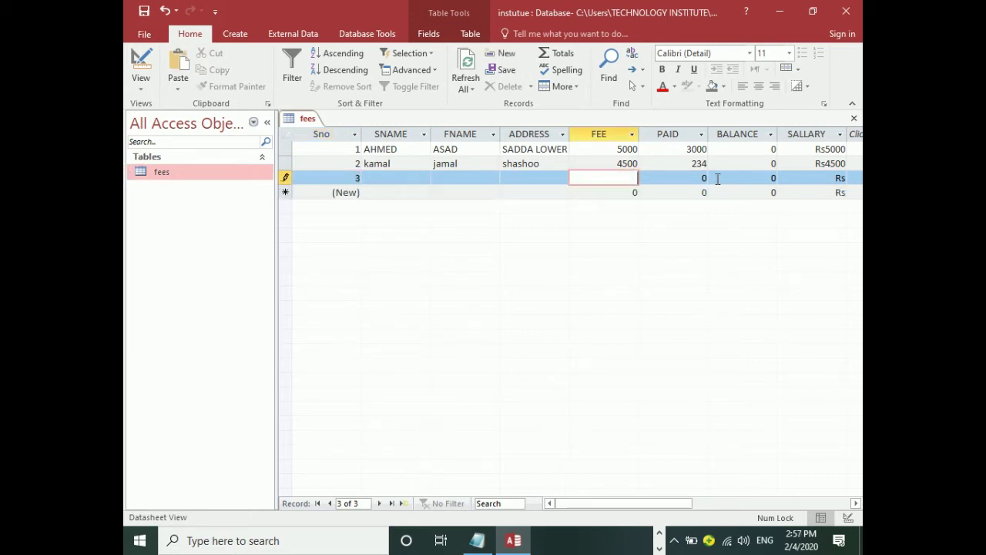
left_click(717, 179)
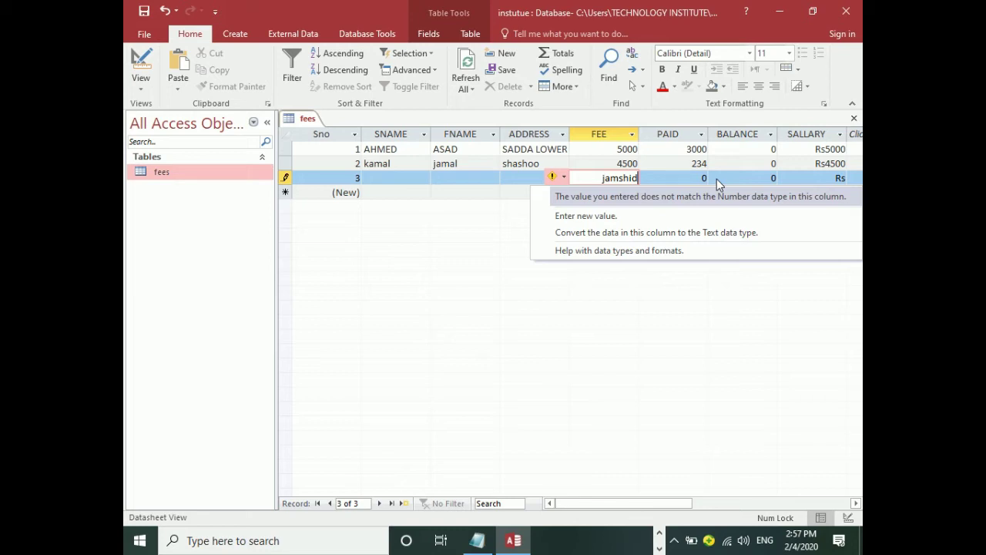
key("Up")
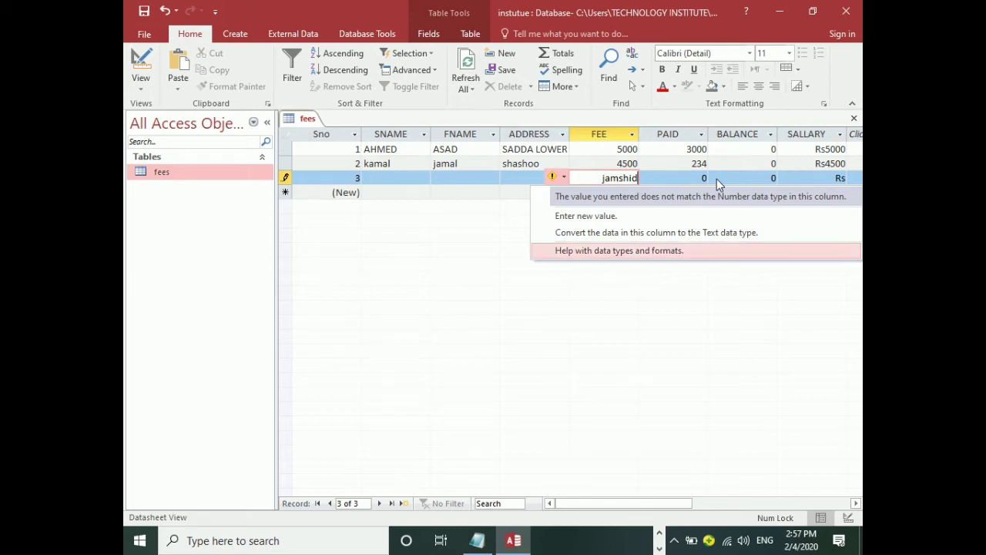
key("Down")
key("Return")
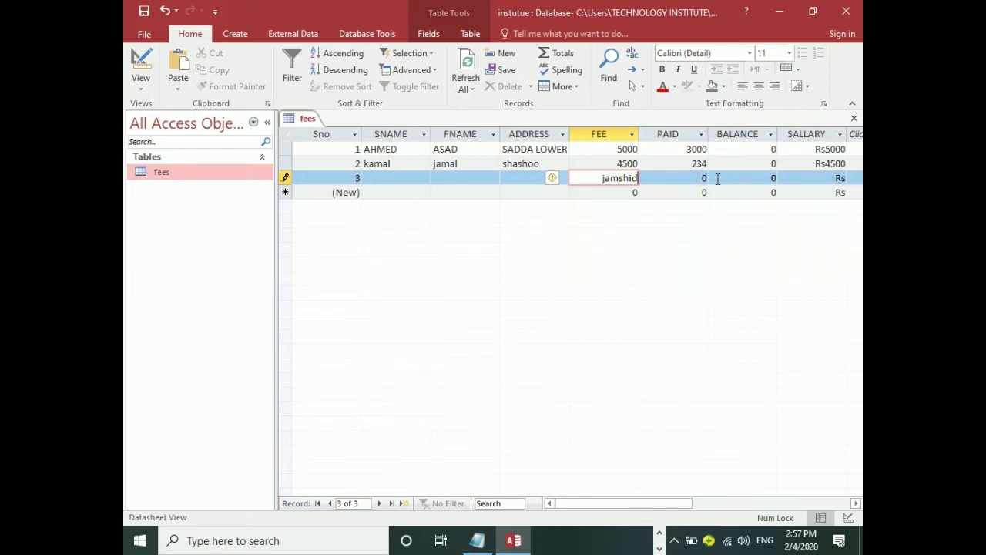
Retype an e-mail address in FEE, then press Esc twice to discard record 3.
key("BackSpace")
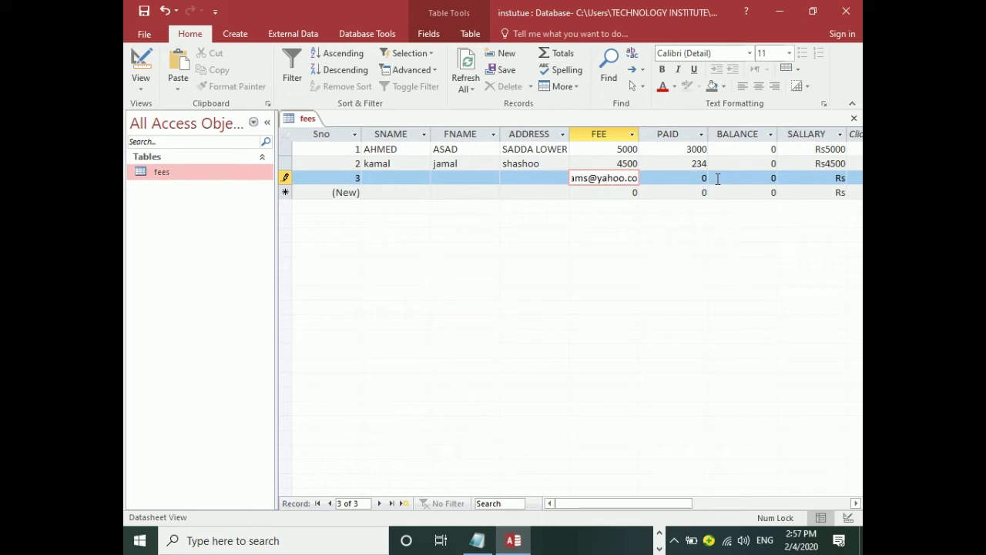
key("Return")
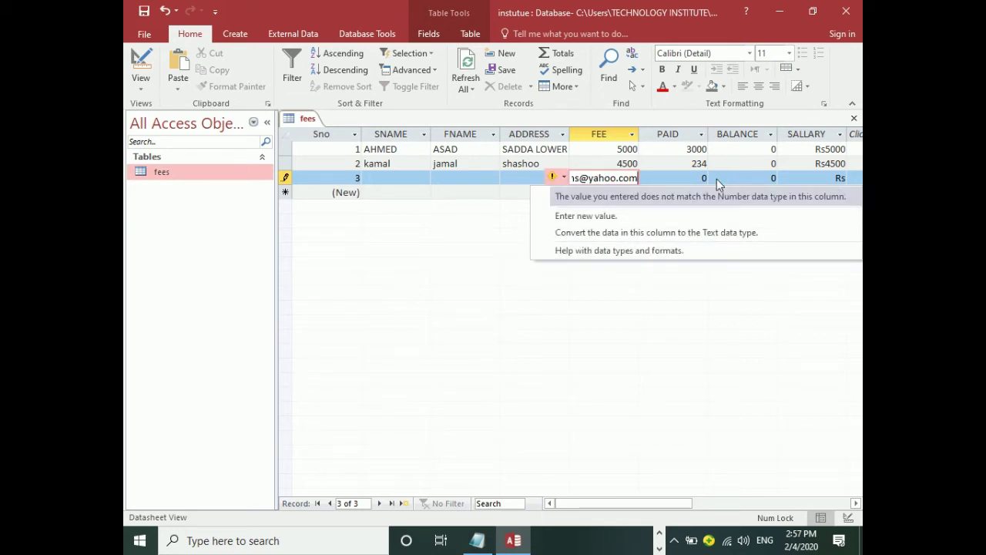
key("Escape")
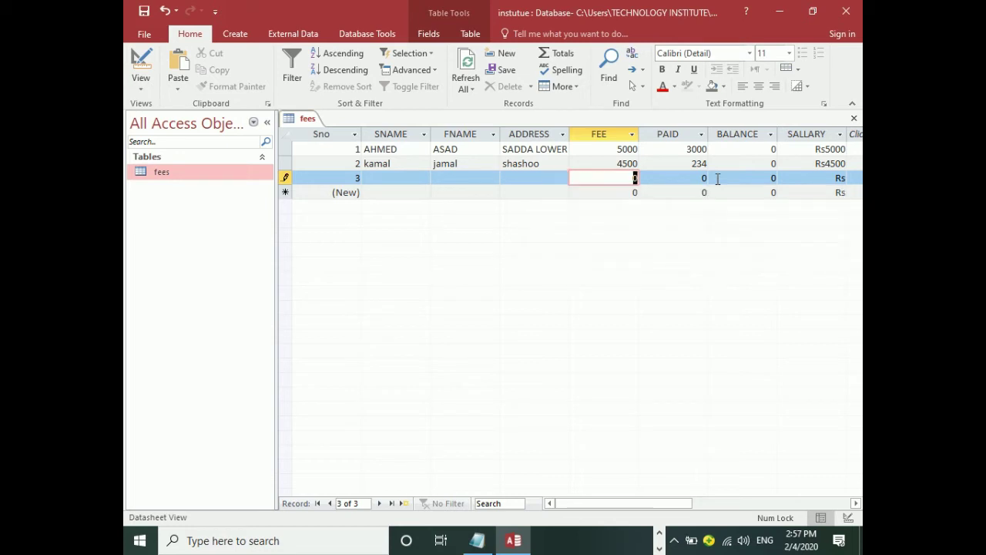
key("Escape")
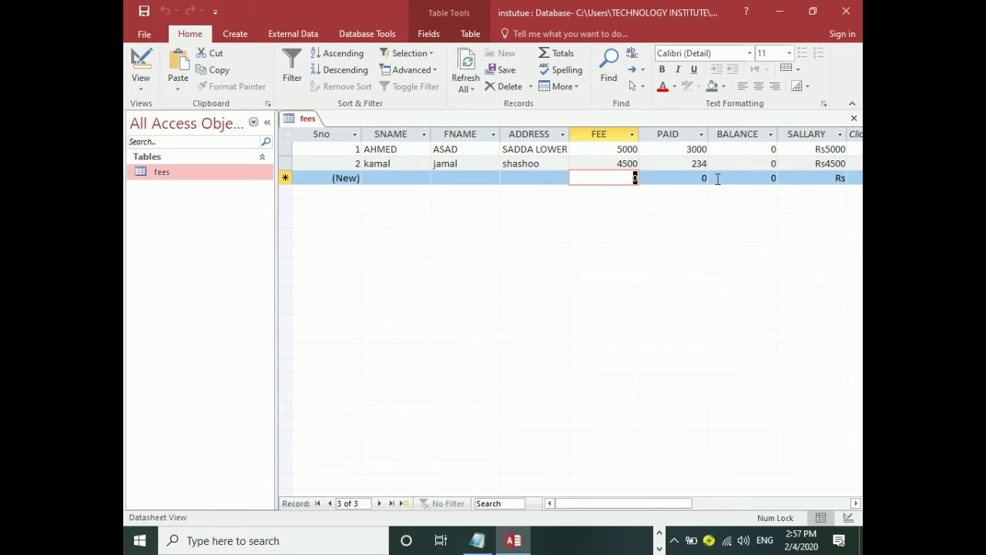
Open the fees table design and inspect the SALLARY, SNAME and FNAME field settings.
left_click(139, 62)
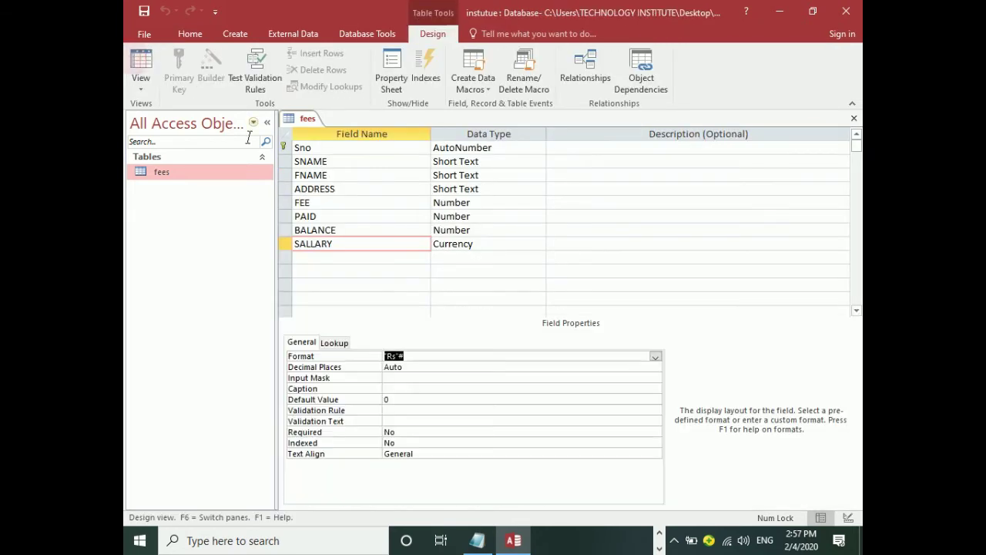
left_click(491, 242)
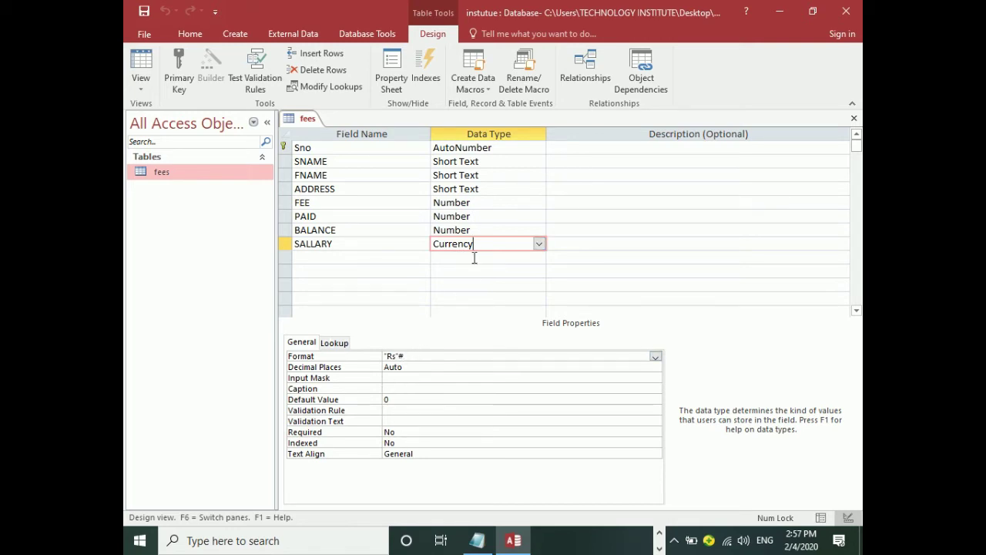
left_click(494, 161)
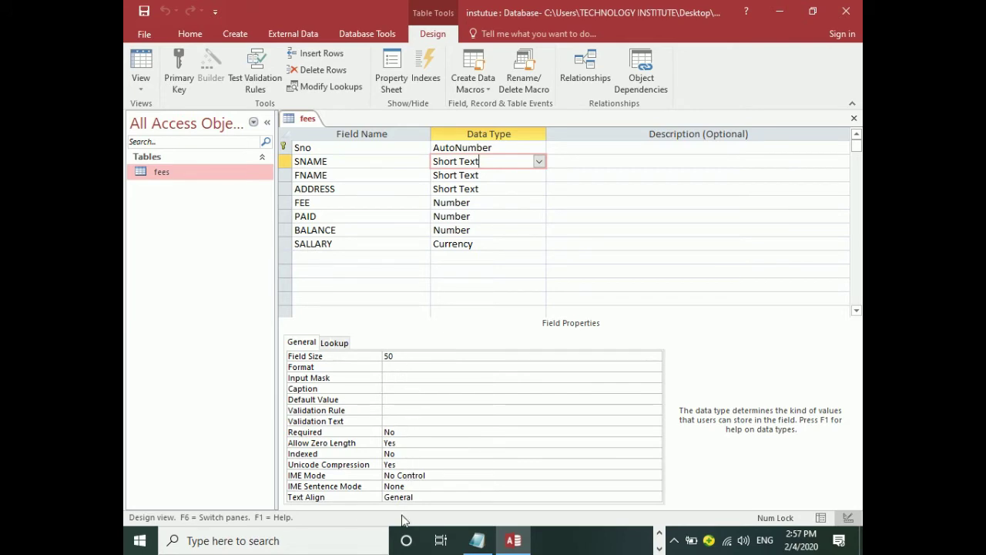
left_click(489, 175)
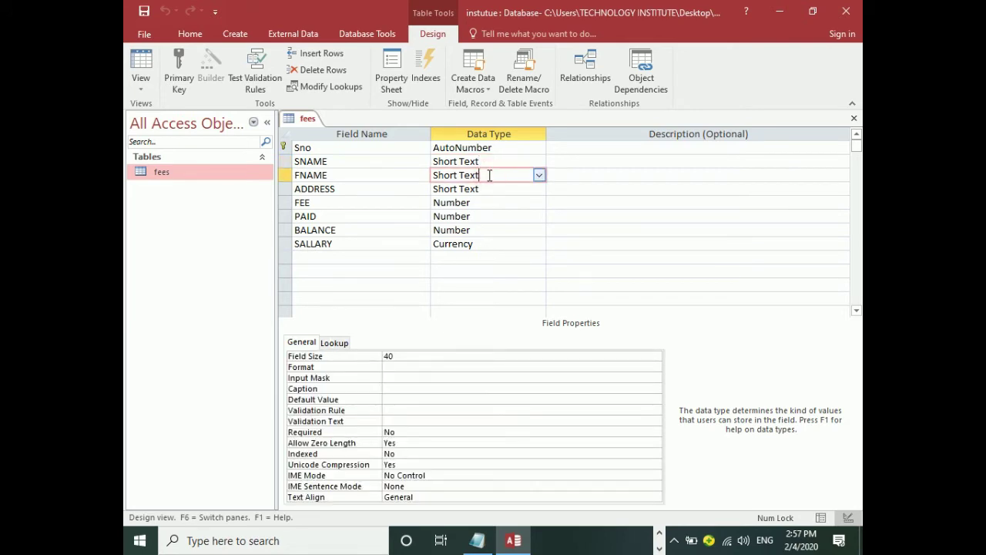
left_click(486, 163)
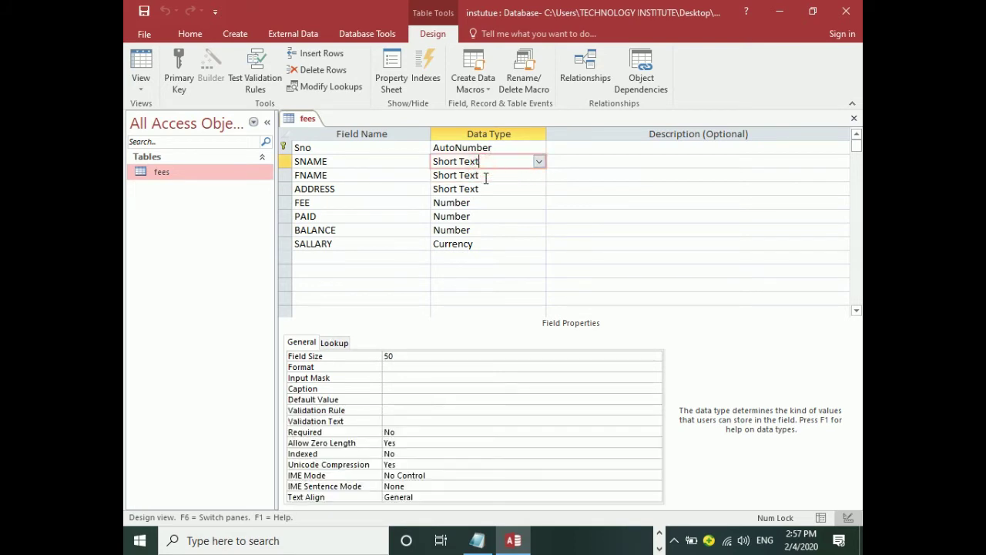
left_click(486, 176)
left_click(489, 160)
left_click(303, 162)
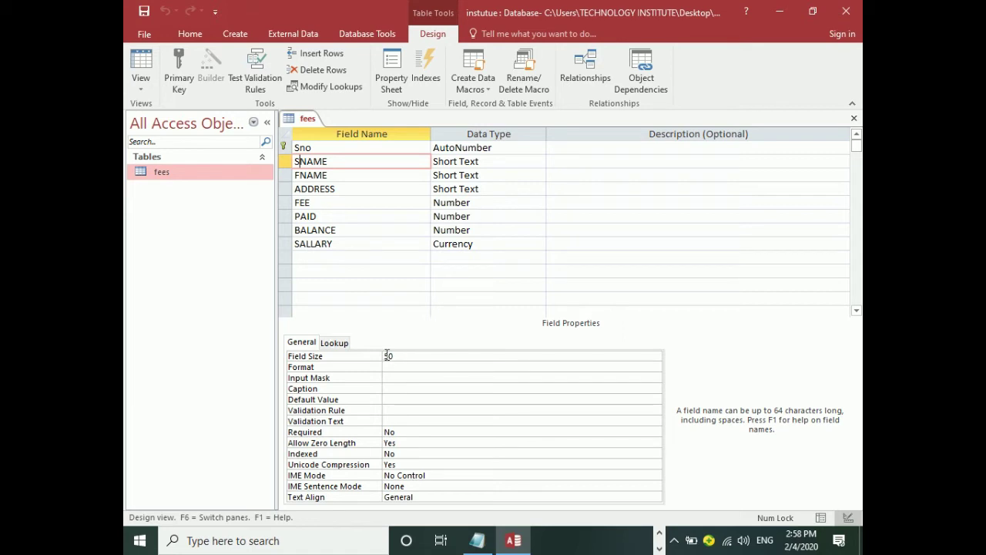
Inspect the FEE, SALLARY and Sno settings, opening and closing SALLARY's Currency data type list.
left_click(489, 203)
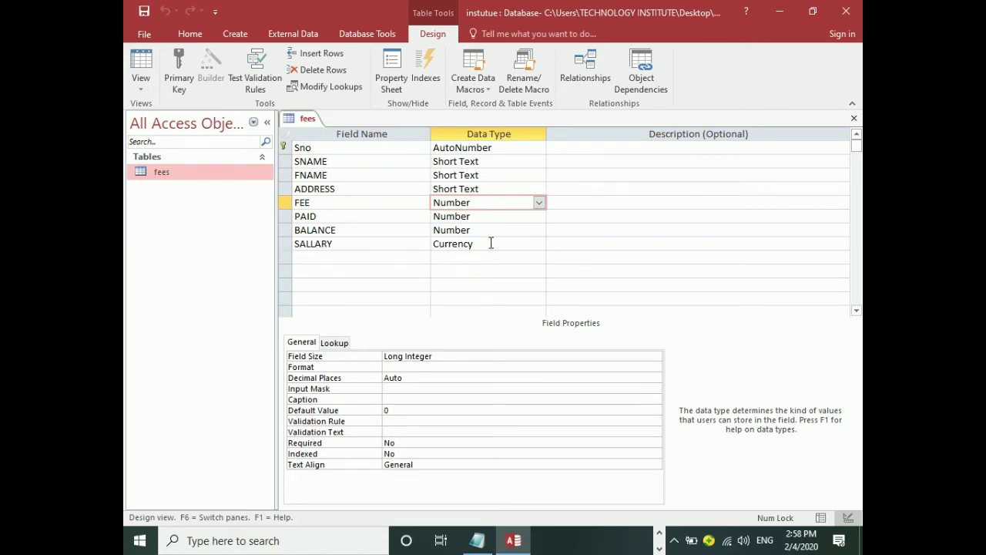
left_click(491, 244)
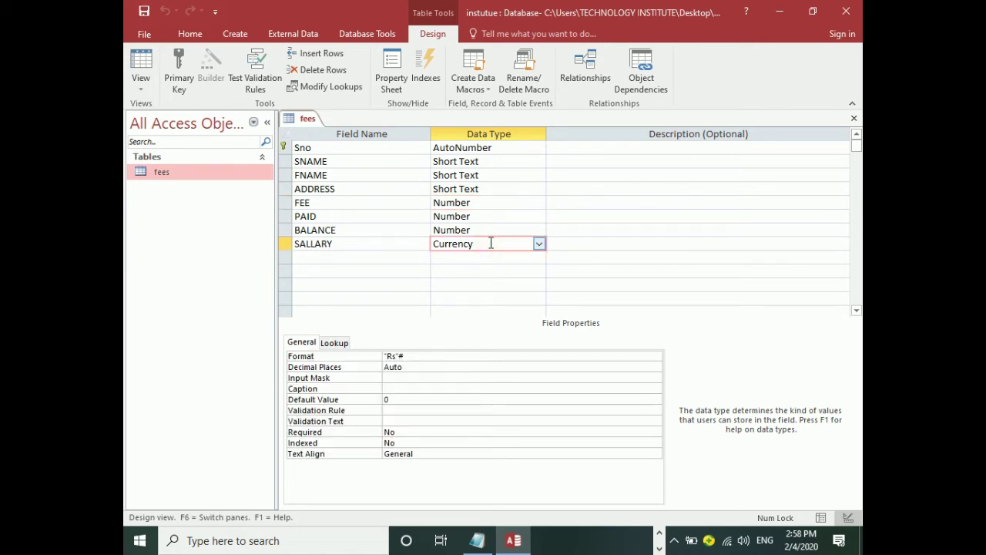
left_click(513, 148)
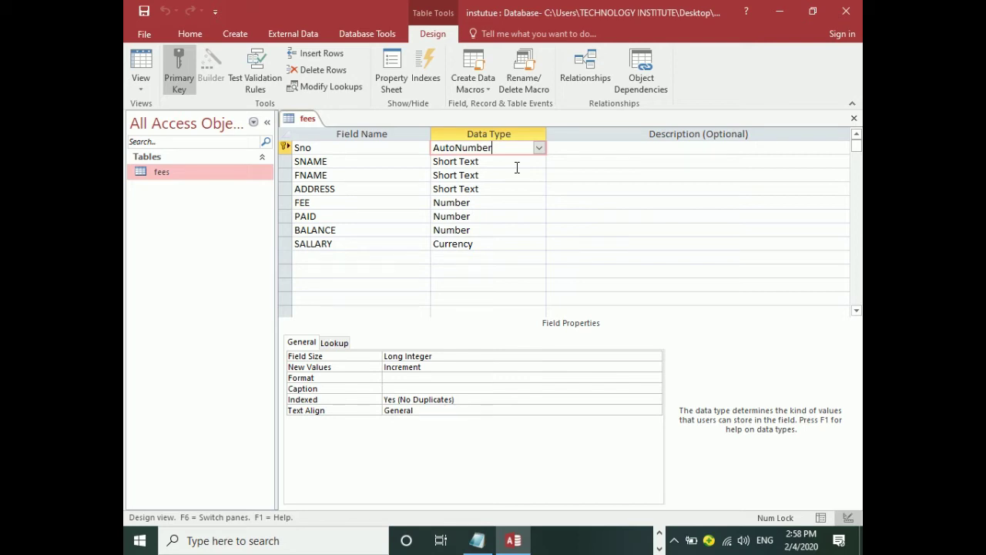
left_click(495, 243)
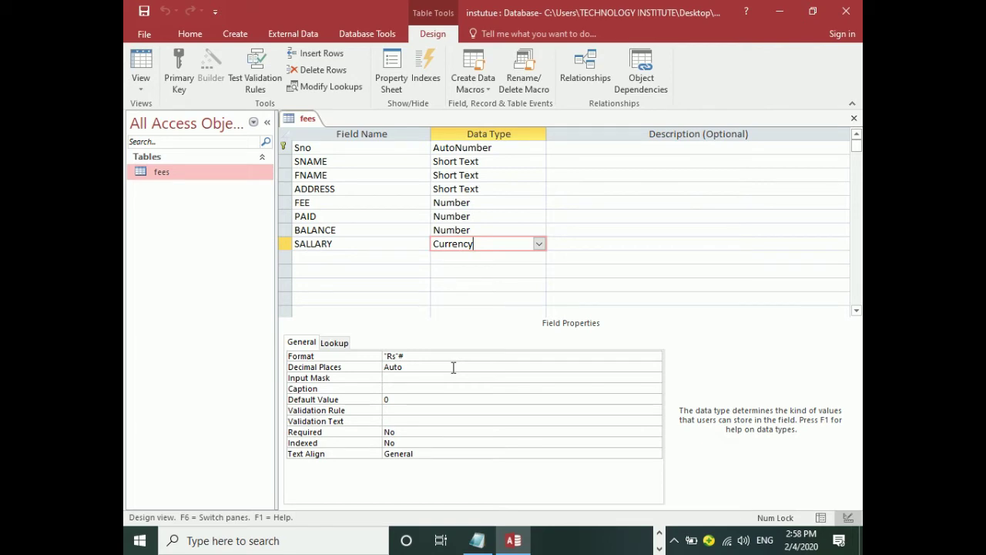
left_click(539, 243)
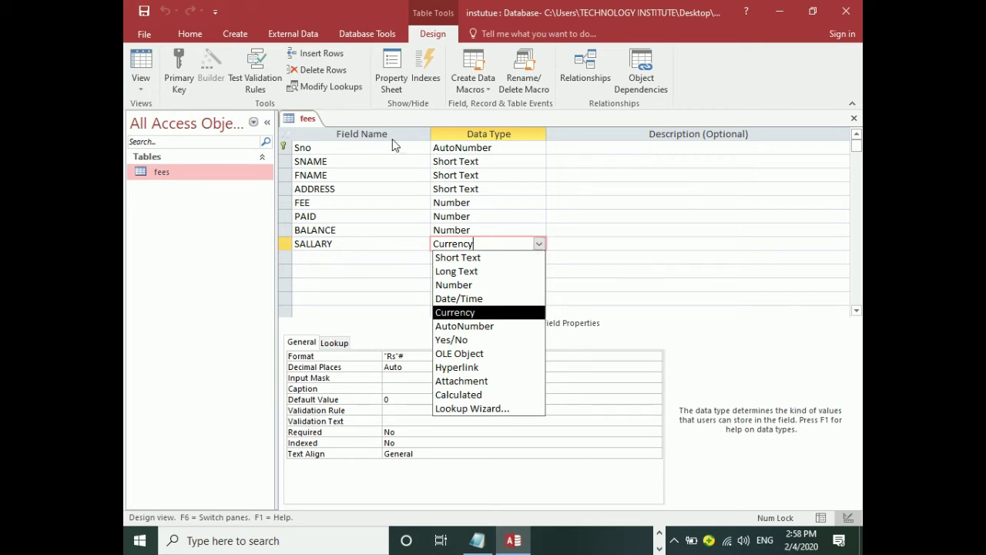
left_click(347, 158)
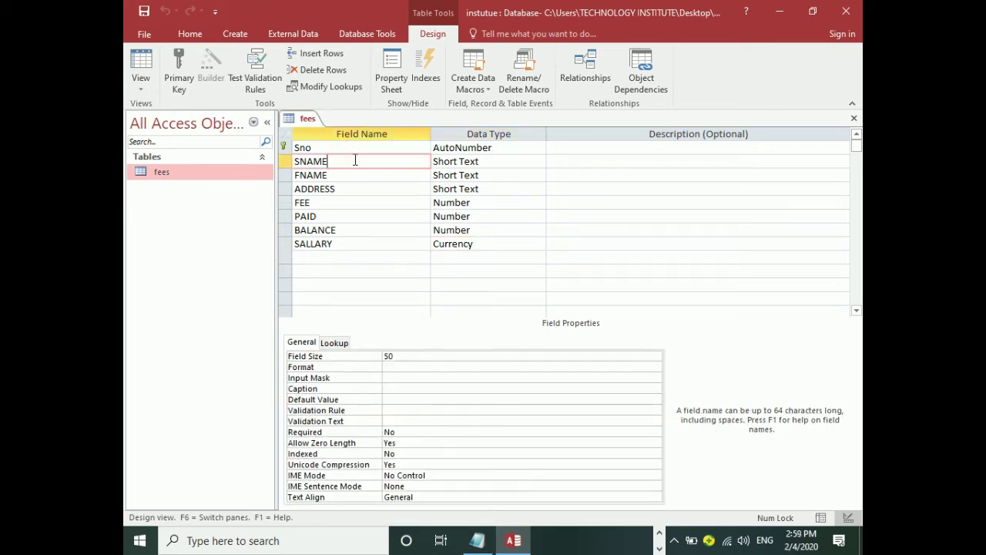
Insert a blank field row above SNAME and name the new field Admdate.
right_click(355, 161)
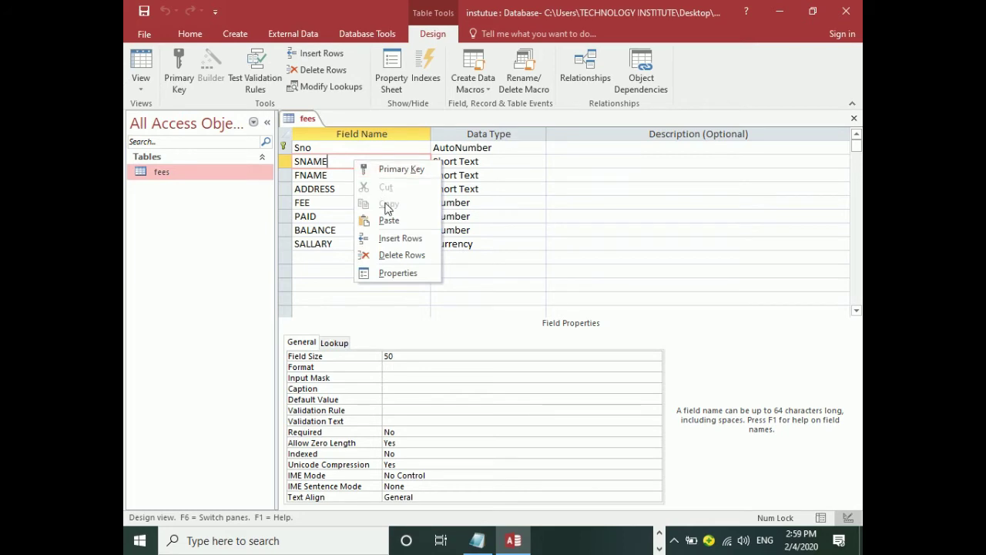
left_click(384, 239)
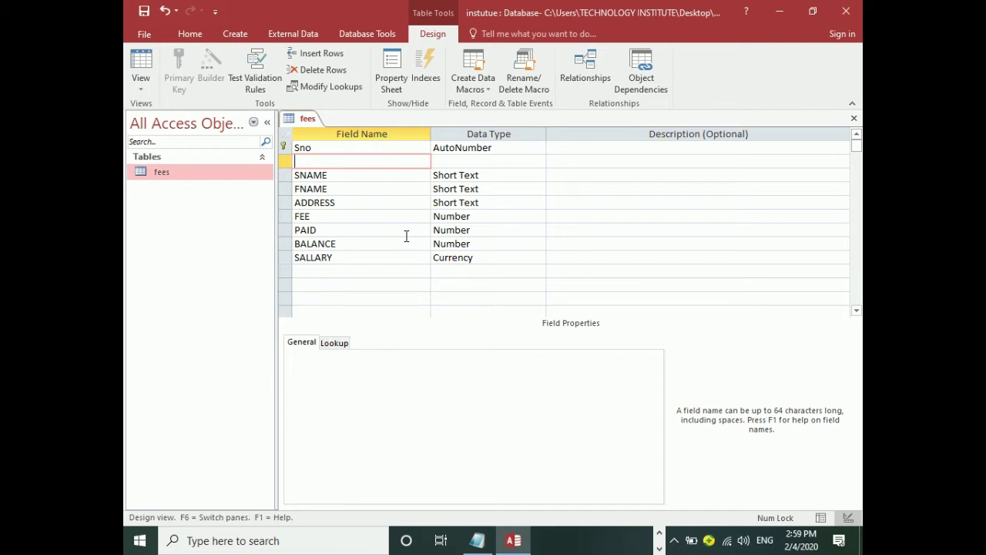
type("A")
key("BackSpace")
type("Admdate")
key("BackSpace")
key("BackSpace")
key("BackSpace")
key("BackSpace")
type("date")
key("BackSpace")
key("BackSpace")
key("BackSpace")
key("BackSpace")
key("BackSpace")
type("_")
key("BackSpace")
type("date")
Set Admdate's data type to Date/Time and its caption to 'admission date'.
left_click(465, 159)
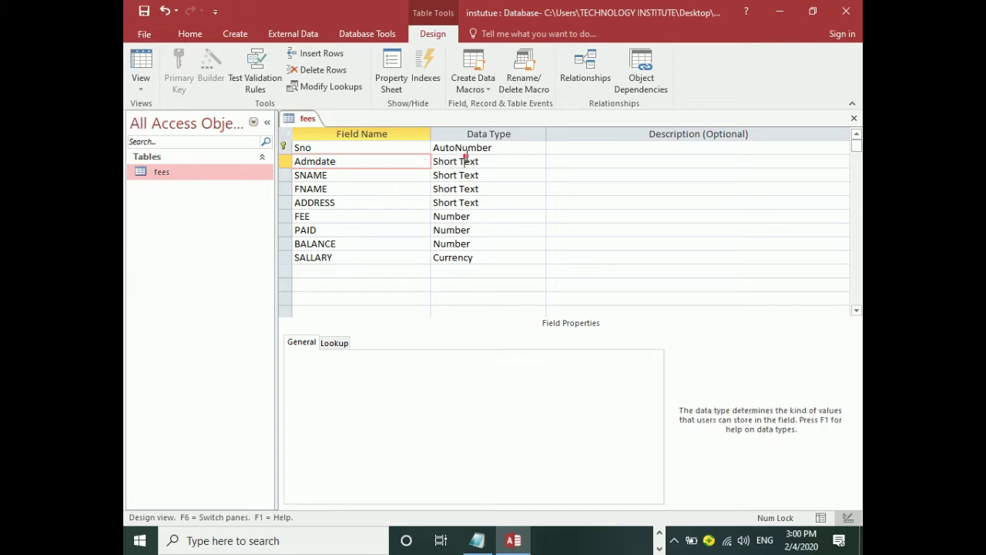
left_click(539, 161)
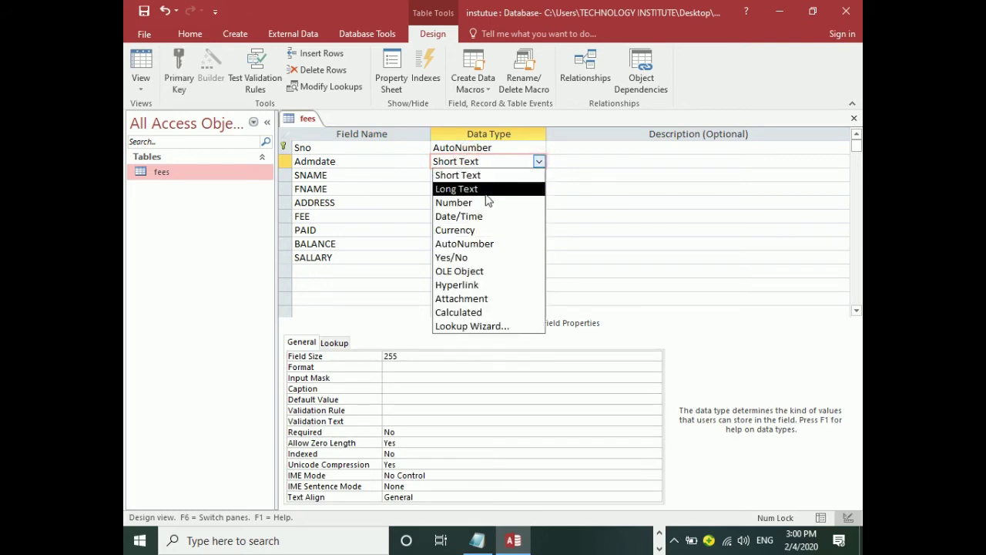
left_click(473, 217)
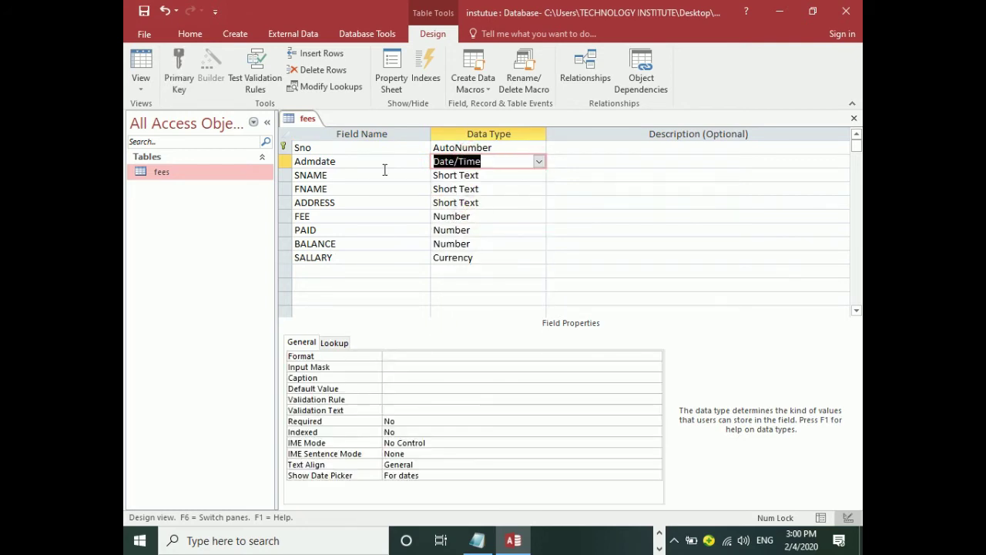
left_click(342, 164)
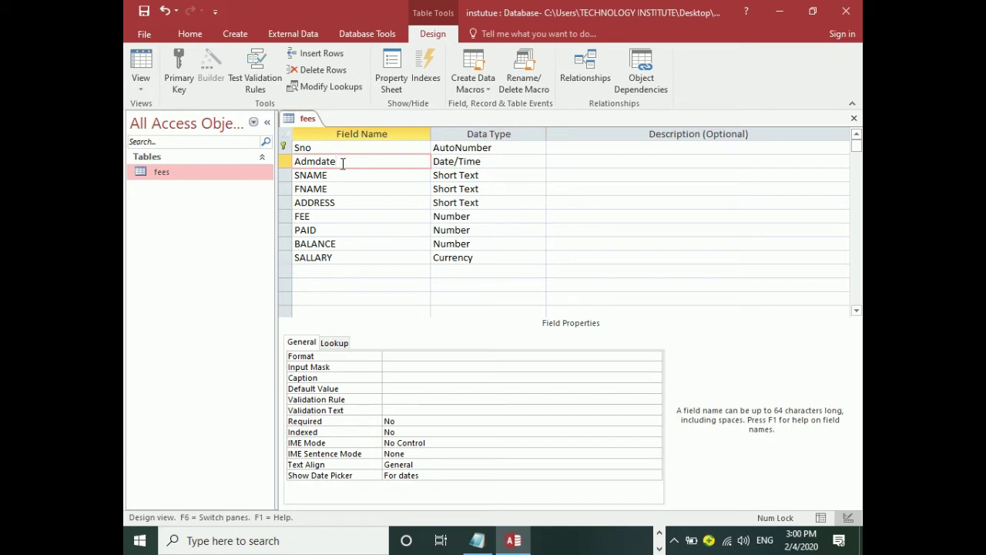
left_click(410, 378)
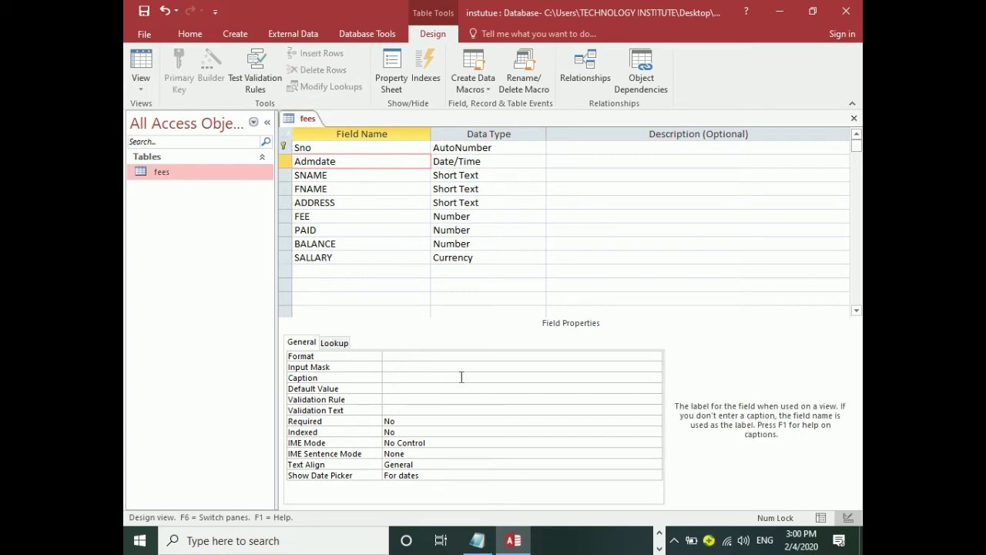
type("admission date")
key("Return")
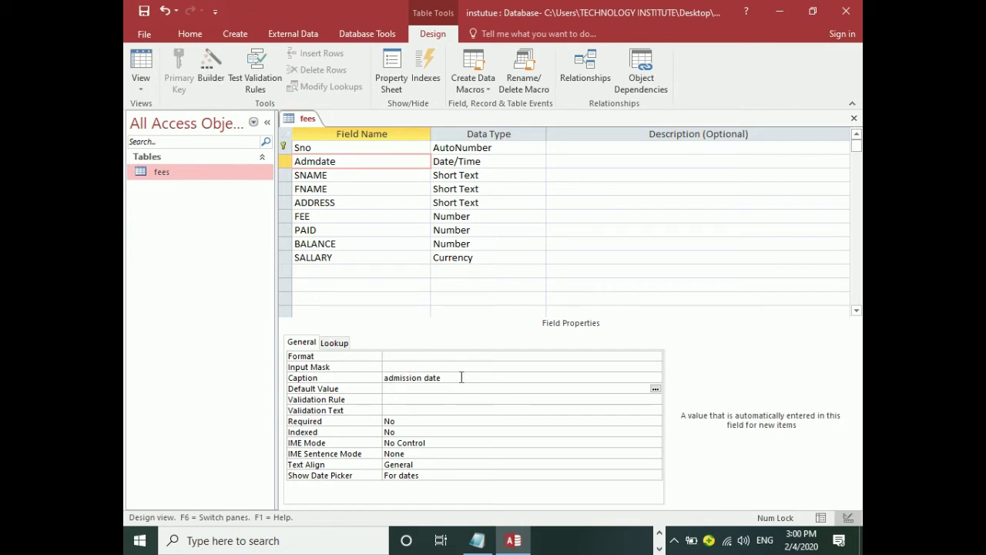
Switch to Datasheet View and autofit the admission date column to its heading.
left_click(146, 86)
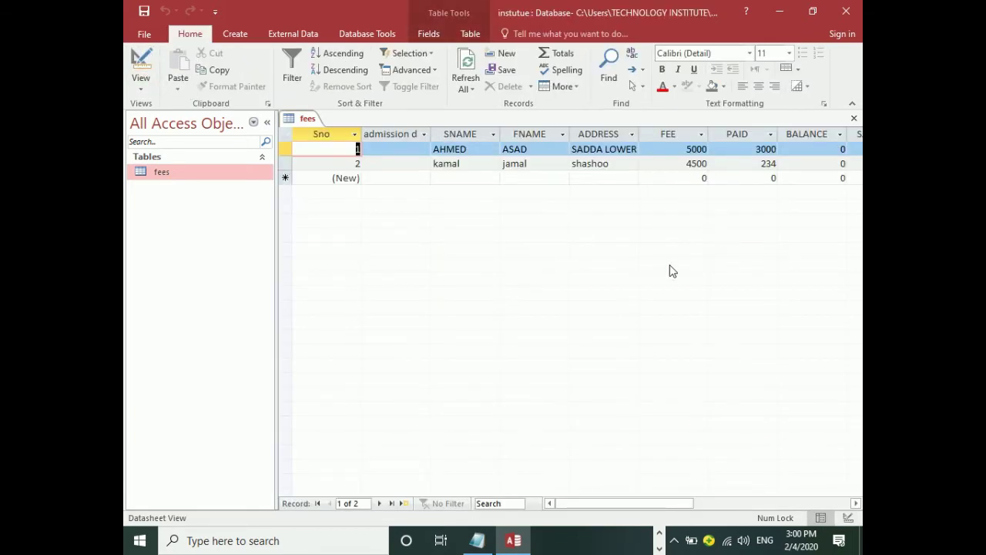
double_click(430, 133)
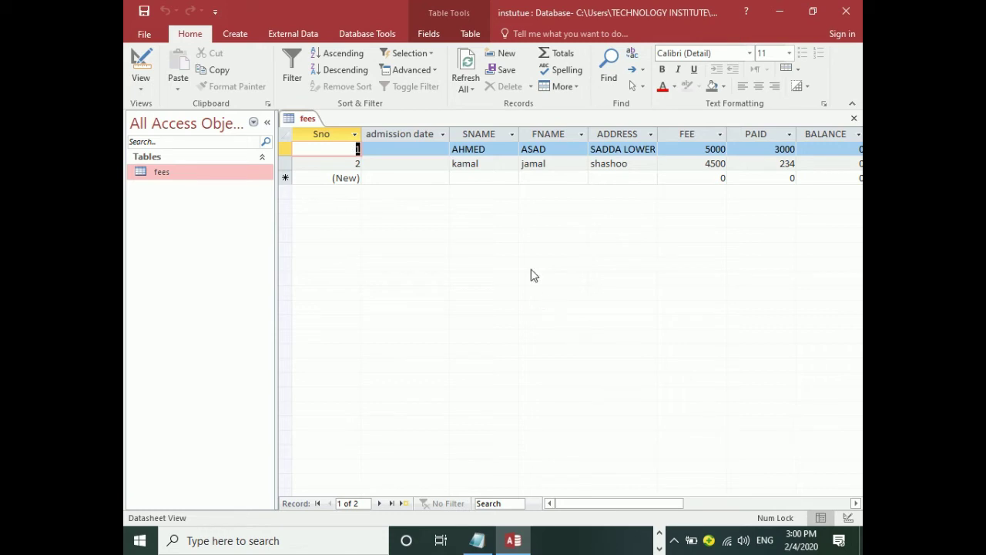
Recapitalise Admdate's caption to 'Admission Date' in Design View and return to the datasheet.
left_click(143, 61)
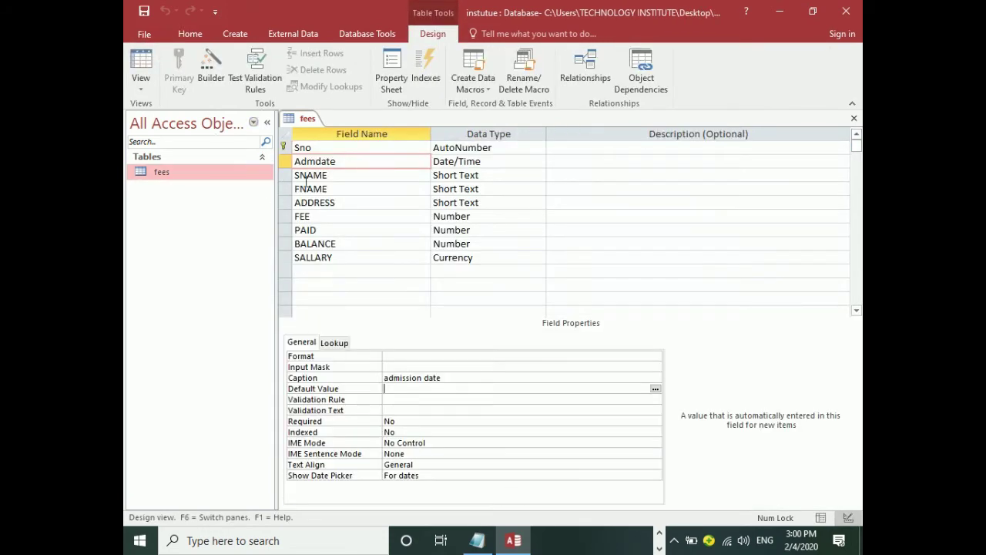
left_click(344, 160)
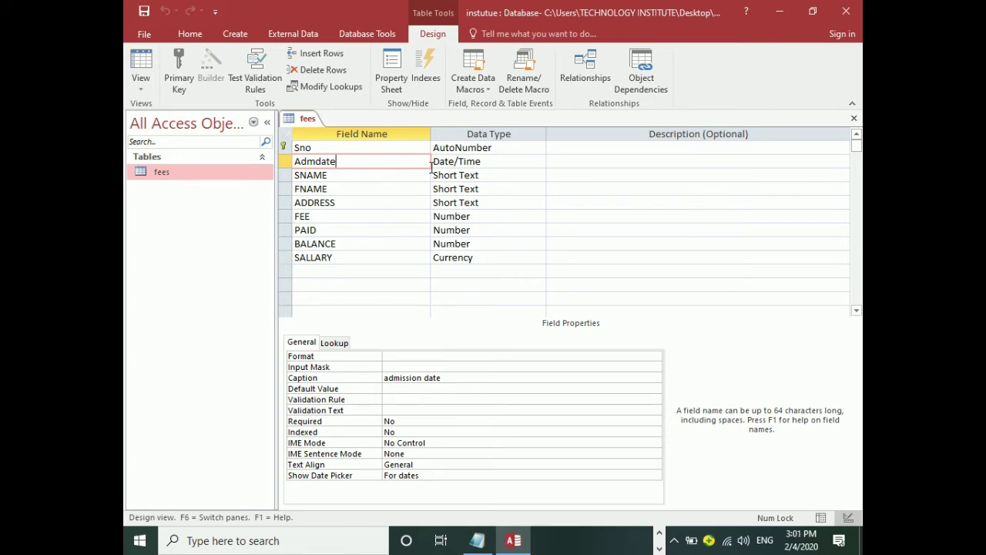
left_click(393, 378)
key("shift+Left")
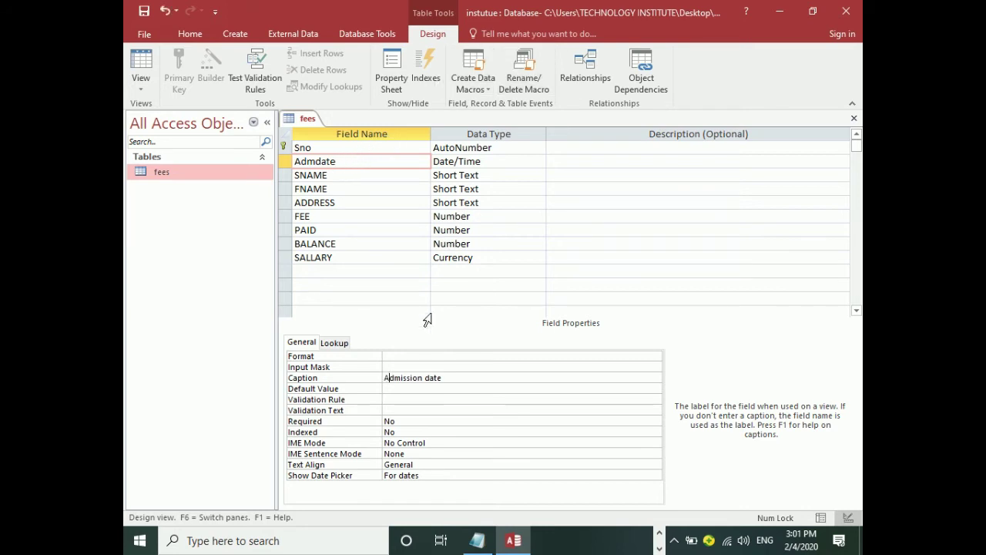
left_click(434, 377)
key("BackSpace")
type("D")
key("Return")
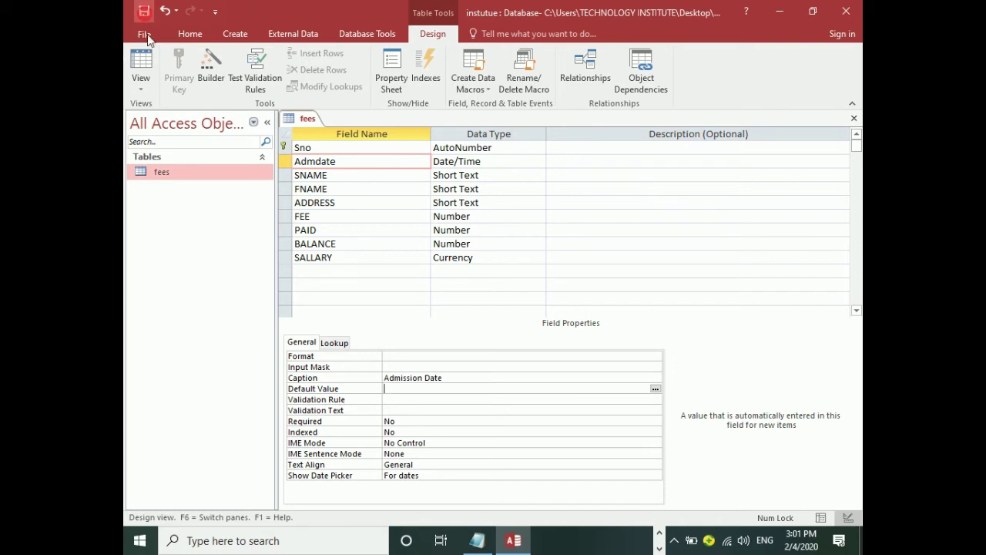
left_click(140, 65)
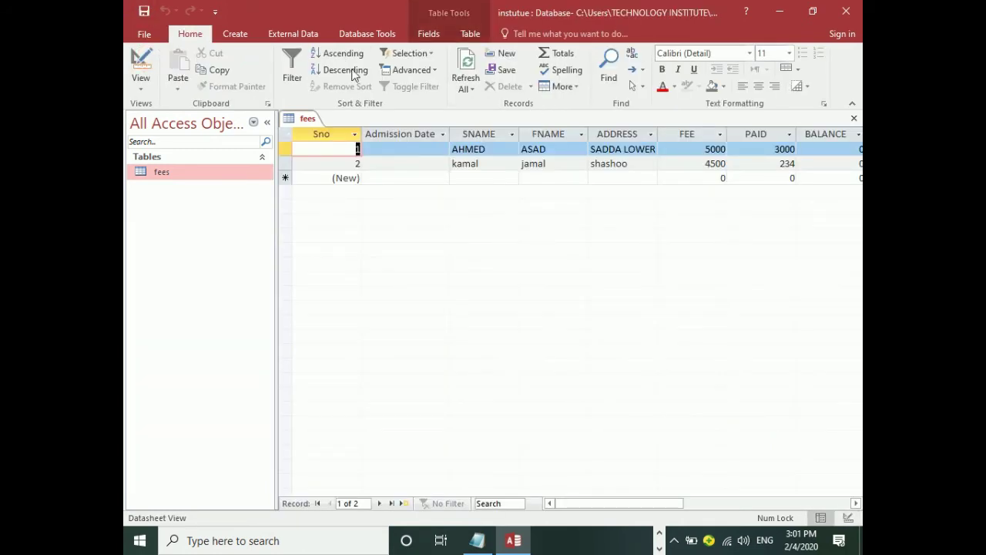
Reconfirm Date/Time as Admdate's data type, then go to the first record's Admission Date cell.
left_click(141, 66)
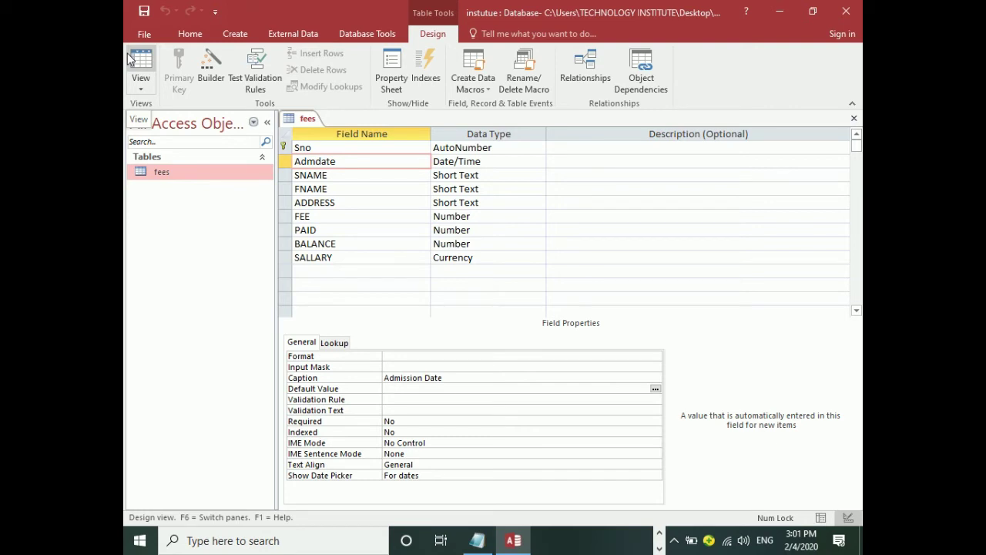
left_click(505, 158)
left_click(538, 163)
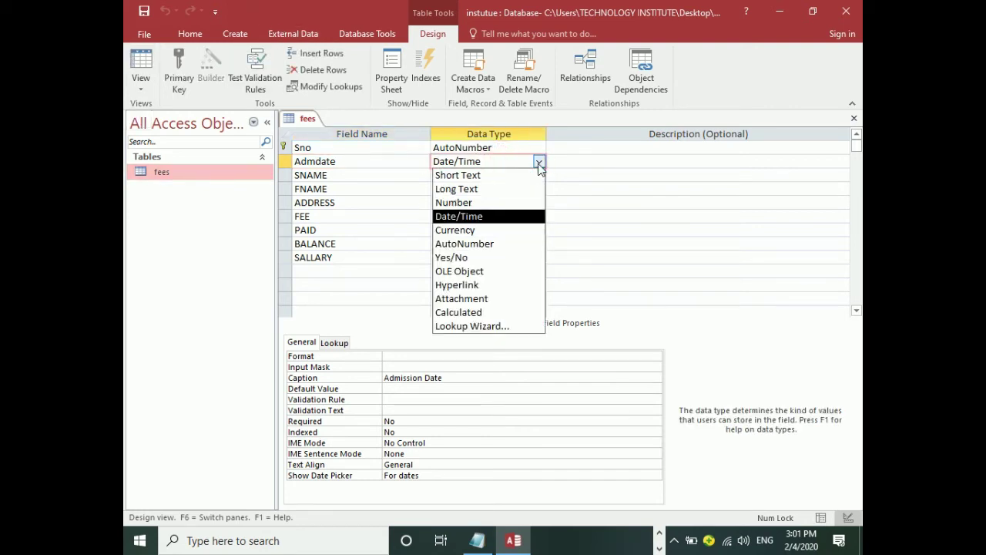
left_click(539, 163)
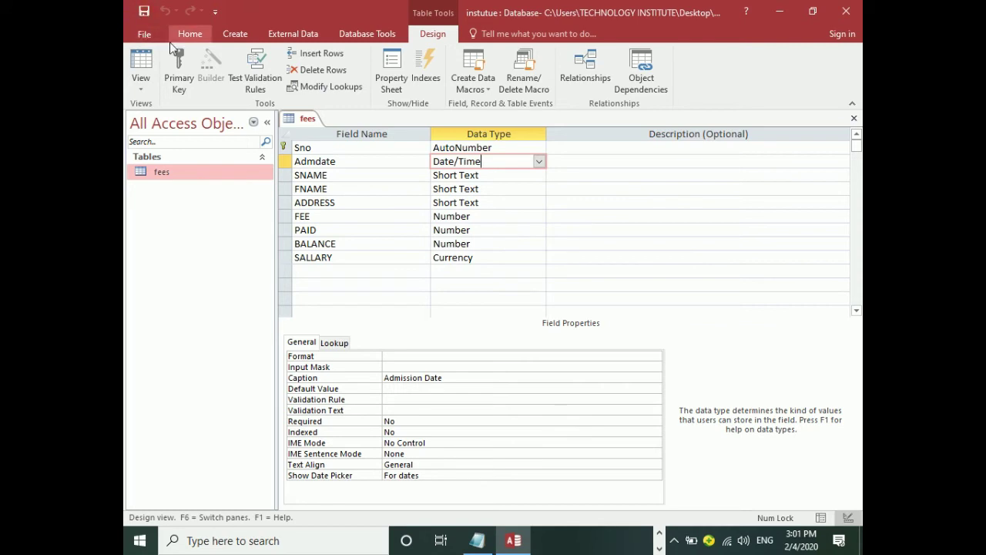
left_click(141, 62)
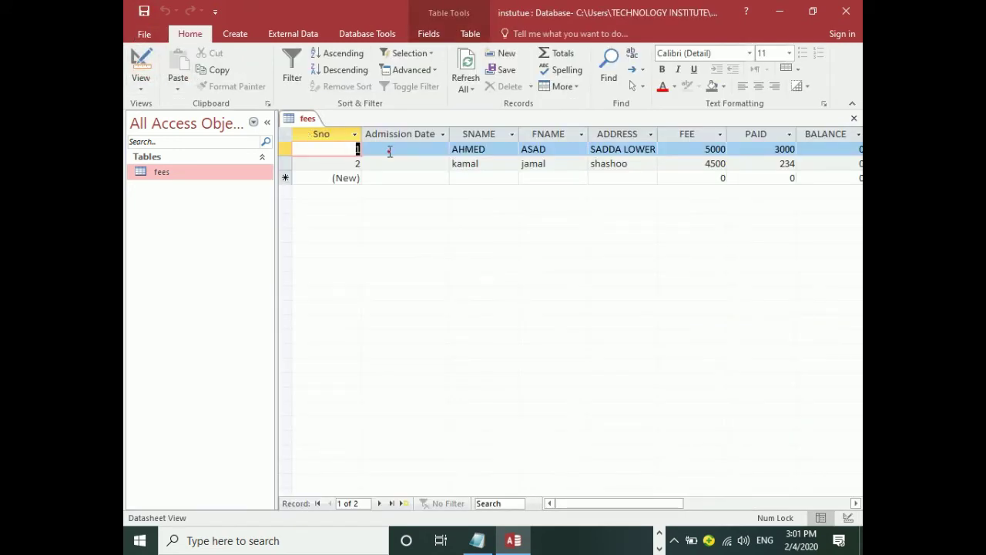
left_click(389, 152)
type("jamal")
key("Return")
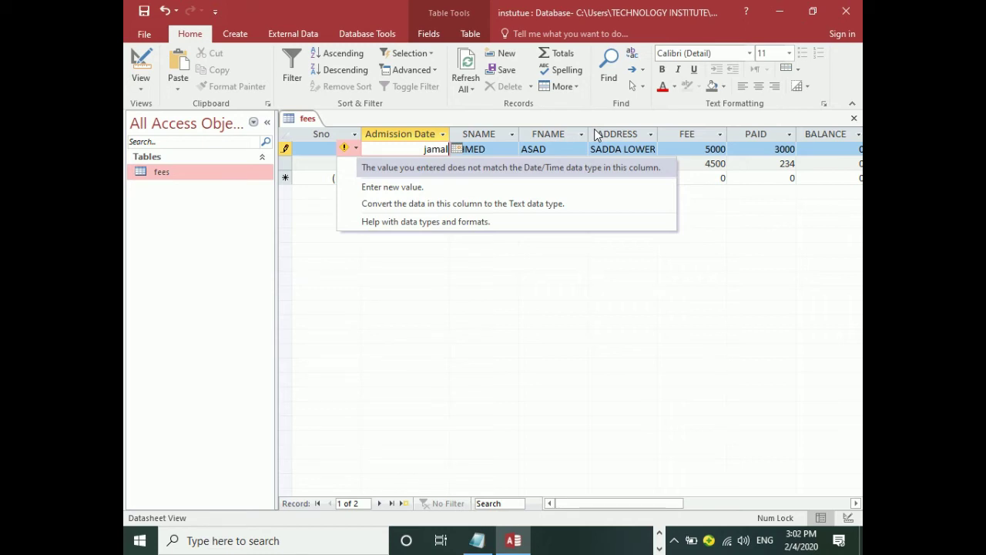
key("Escape")
key("Escape")
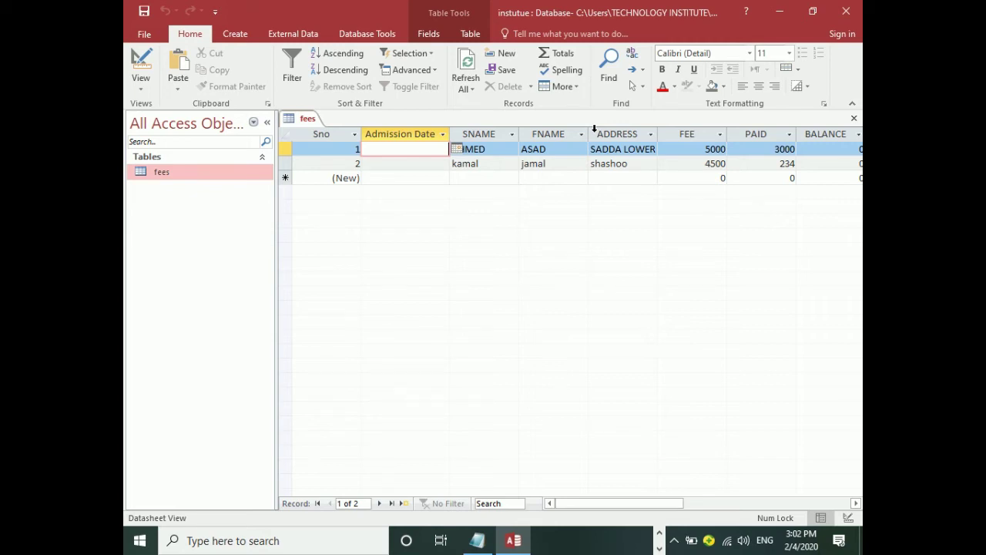
Pick Admission Dates from the calendar: 2/4/2020 for record 1 and 8/7/2019 for record 2.
left_click(457, 150)
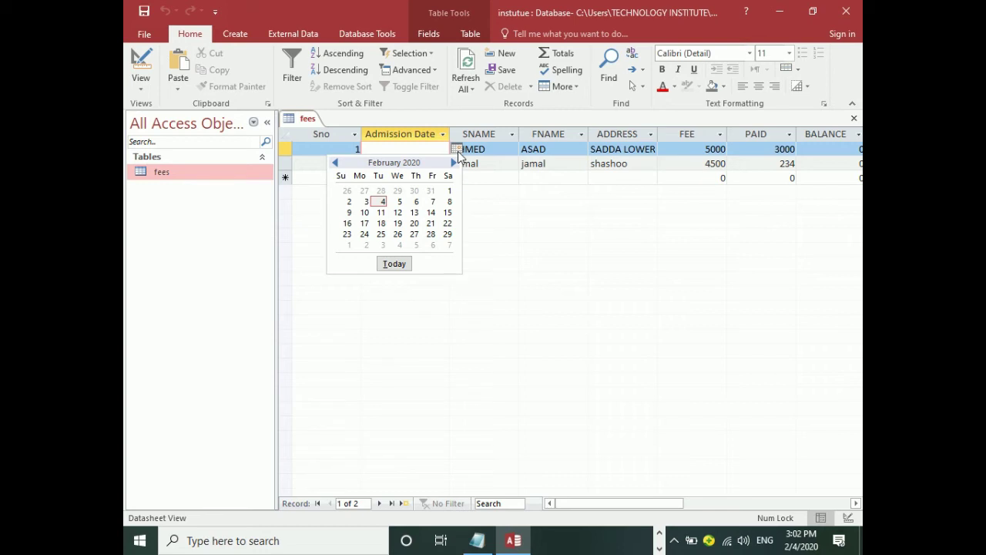
left_click(381, 201)
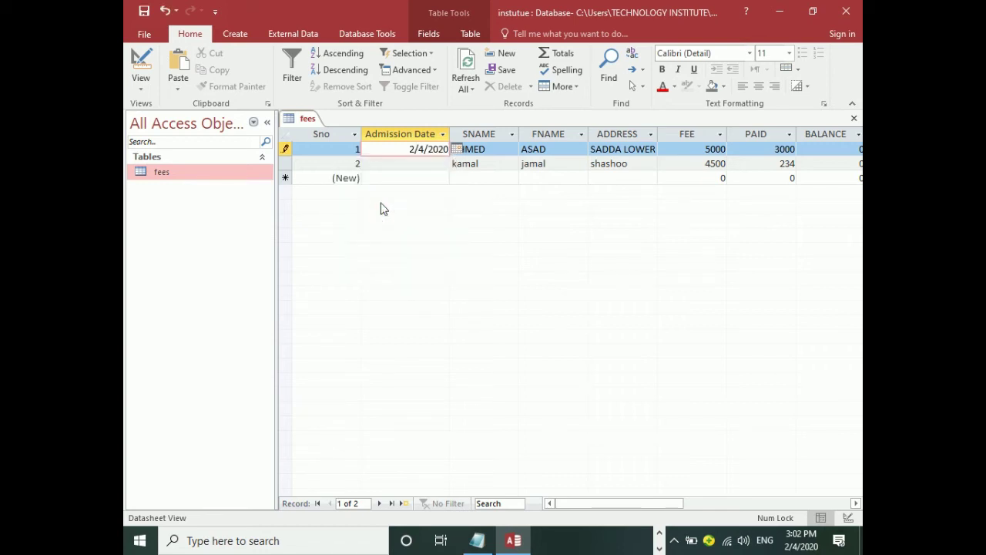
key("Tab")
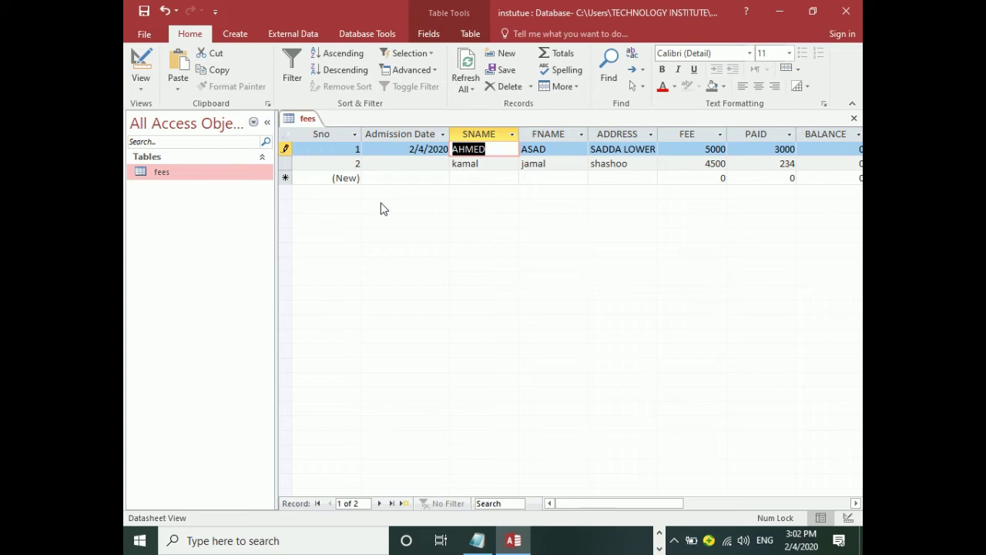
left_click(434, 163)
left_click(455, 164)
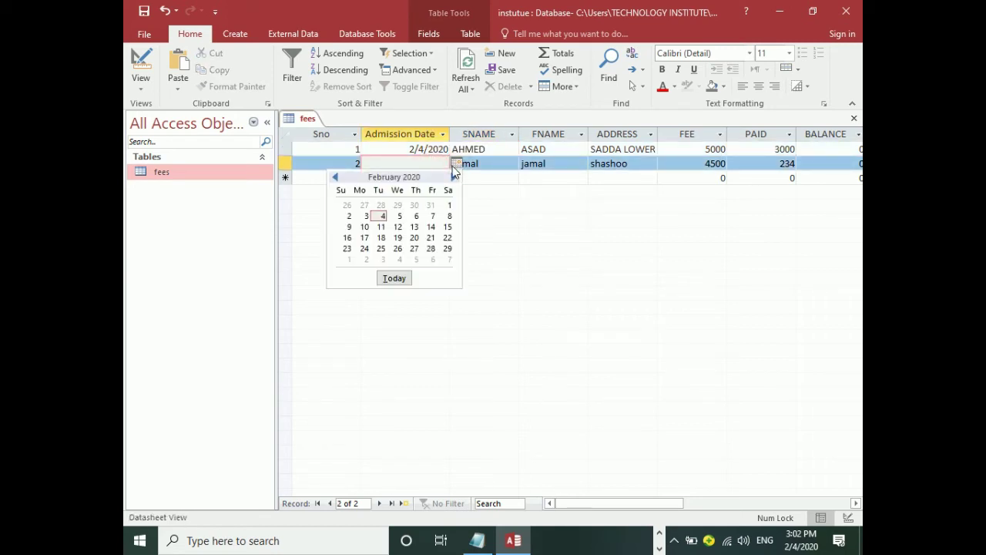
double_click(336, 178)
double_click(336, 178)
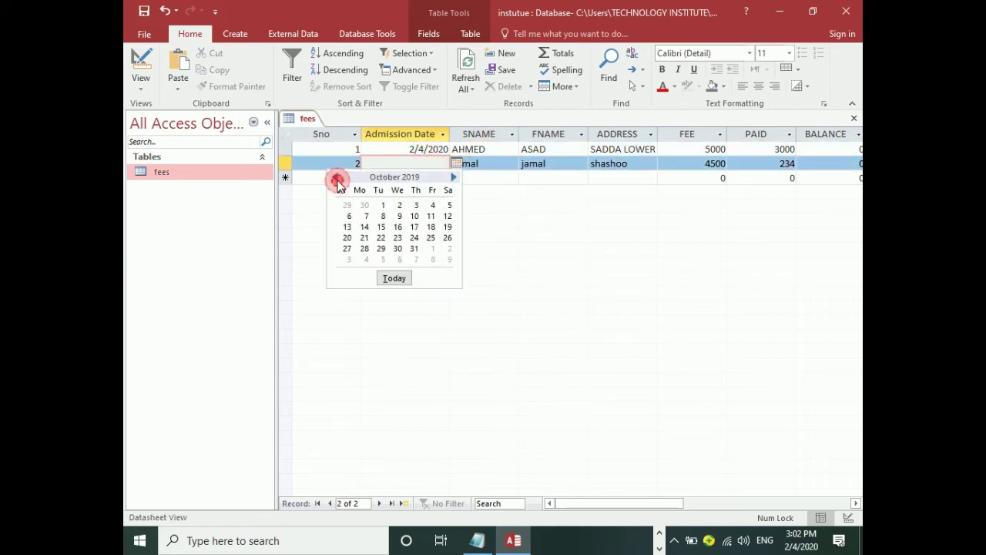
double_click(336, 178)
left_click(397, 218)
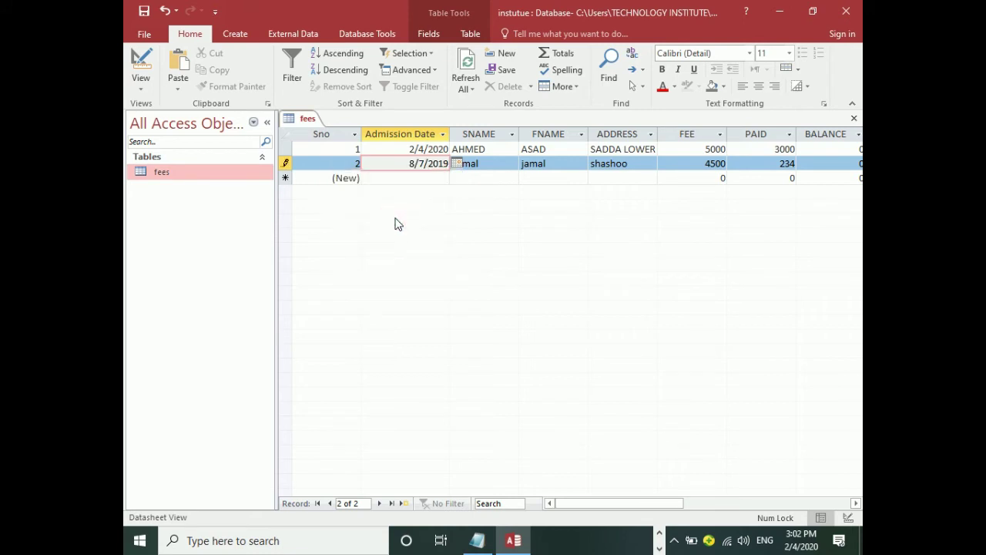
key("Tab")
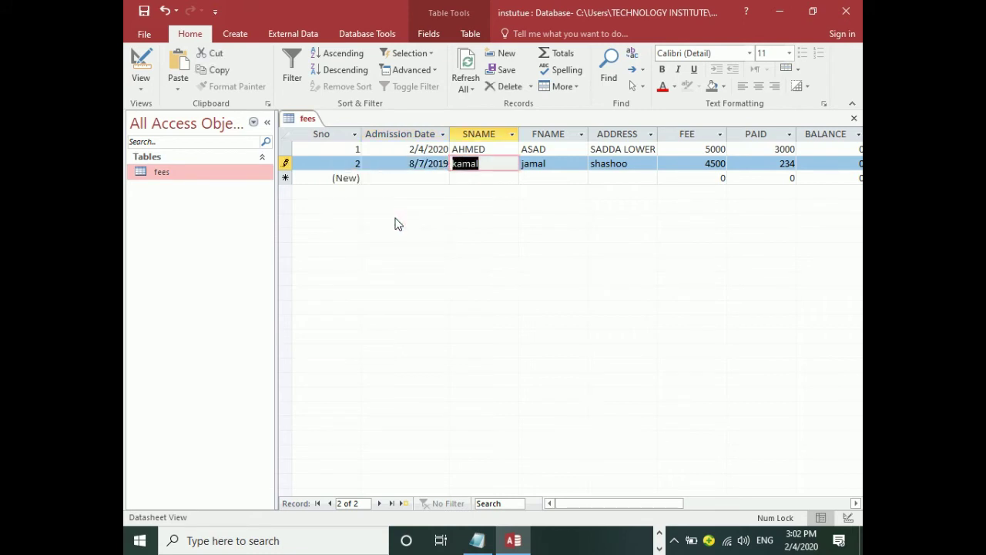
Tab across the record to check SALLARY's Rs format, then return to Design View.
key("Tab")
key("Tab")
key("Tab")
key("Tab")
key("Tab")
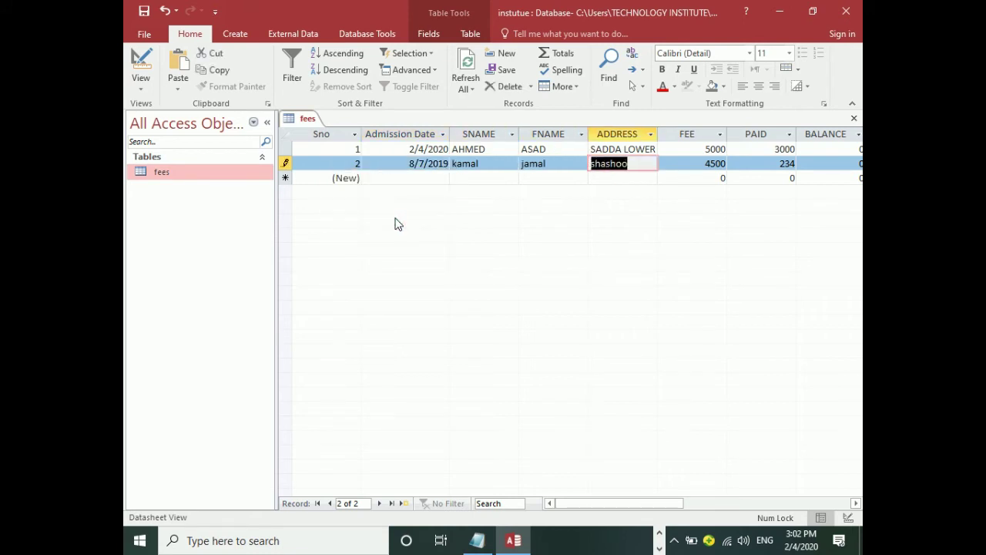
key("Tab")
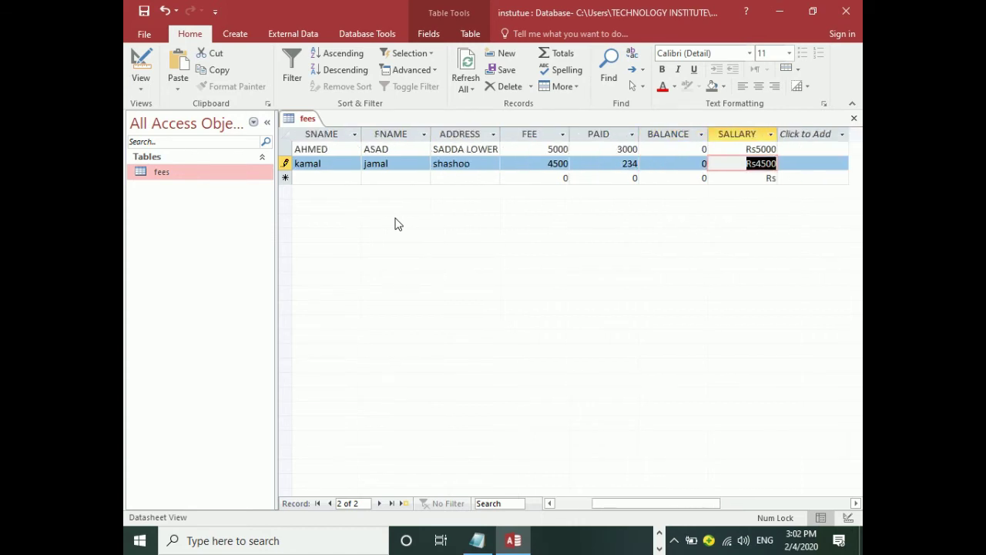
key("shift+Tab")
key("shift+Tab")
key("shift+Tab")
key("shift+Tab")
key("shift+Tab")
key("shift+Tab")
key("shift+Tab")
key("shift+Tab")
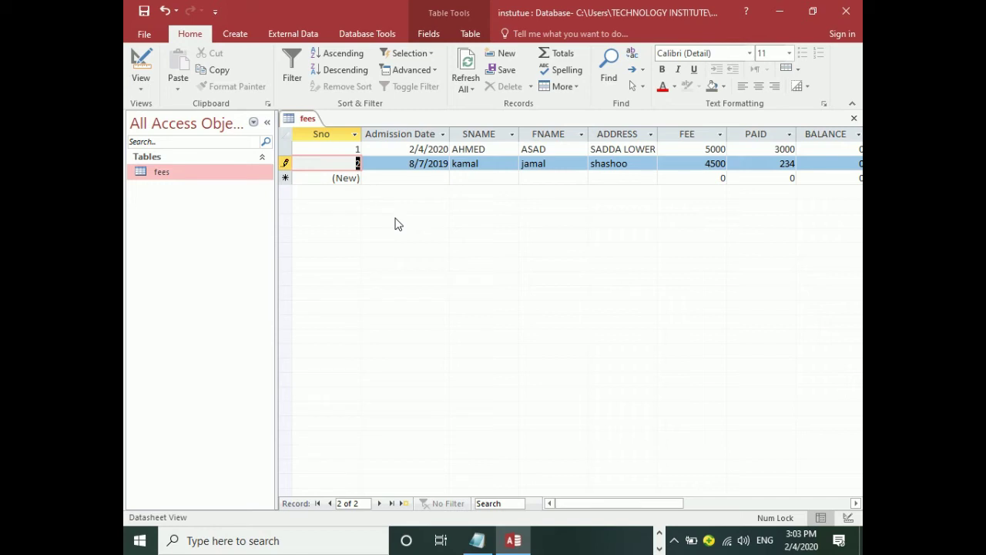
left_click(147, 58)
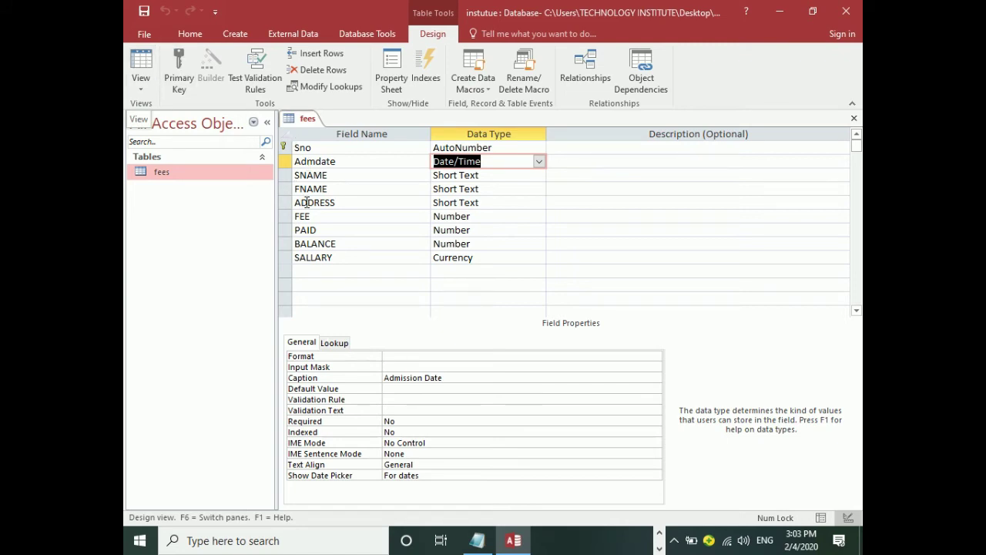
Review SALLARY's properties, keeping its Currency data type.
left_click(493, 257)
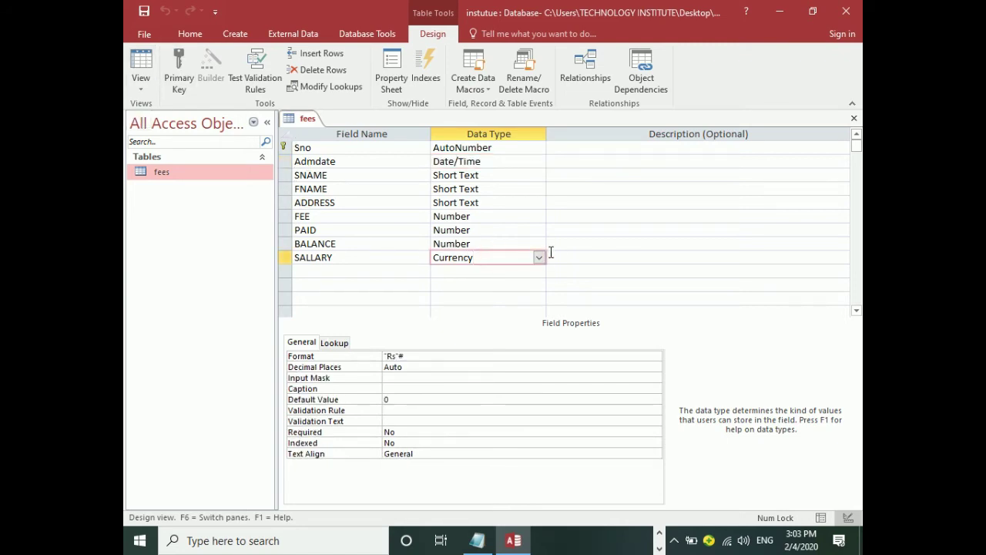
left_click(545, 258)
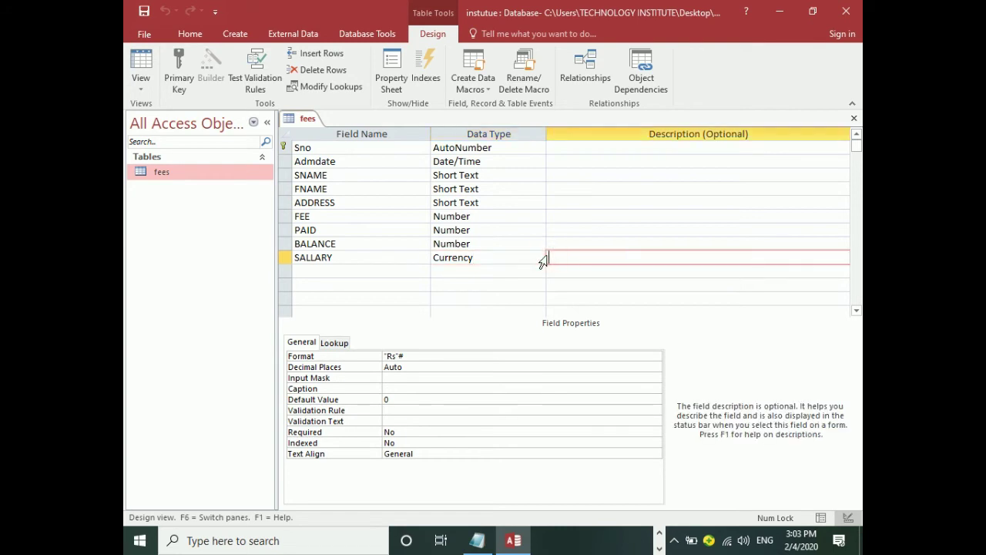
left_click(538, 259)
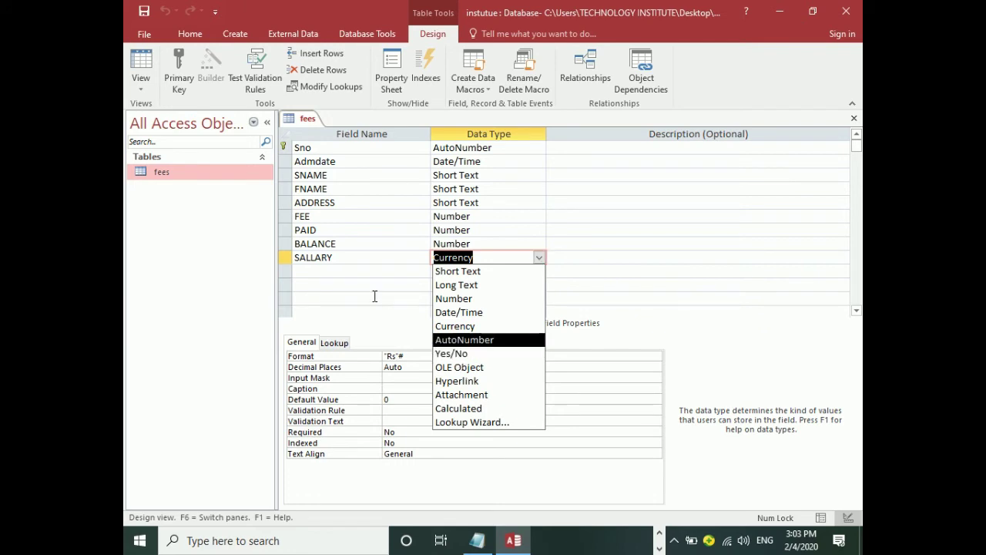
left_click(352, 272)
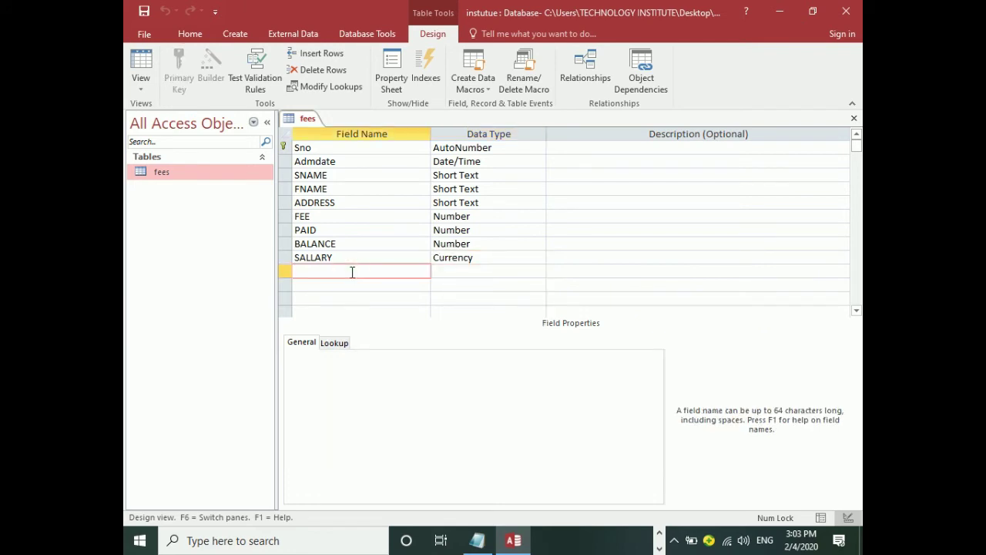
Add a Male field with the Yes/No data type after SALLARY.
type("mar")
key("BackSpace")
key("BackSpace")
key("BackSpace")
type("Mar")
key("BackSpace")
key("BackSpace")
key("BackSpace")
type("Male")
key("Tab")
type("Yes/No")
key("Tab")
key("Tab")
Add a Female Yes/No field and view the datasheet.
type("F")
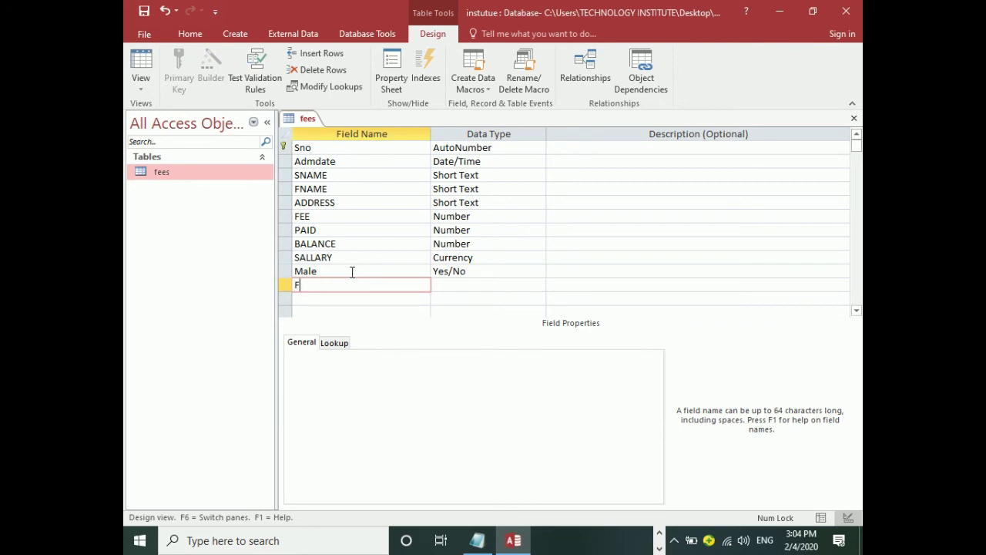
type("emale")
key("Tab")
type("Yes/No")
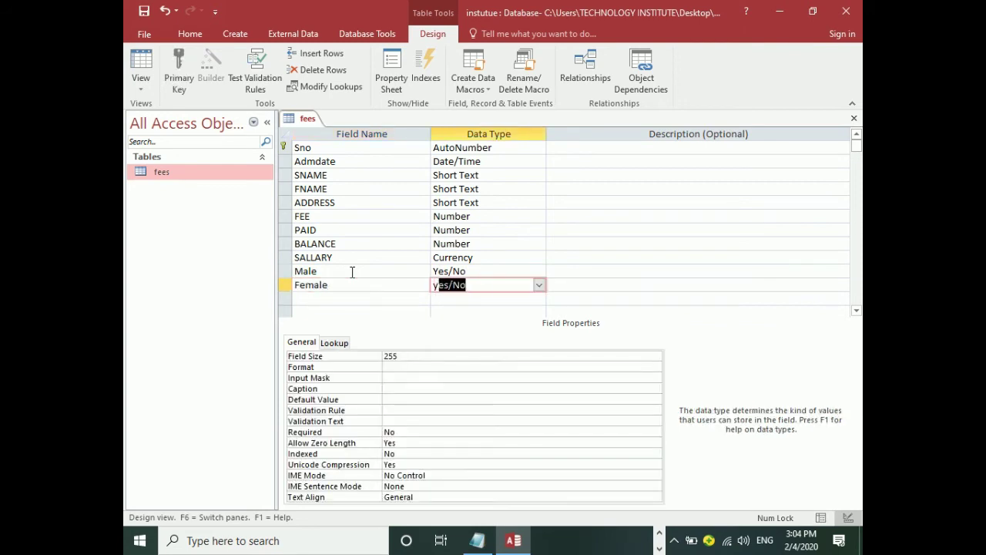
key("Tab")
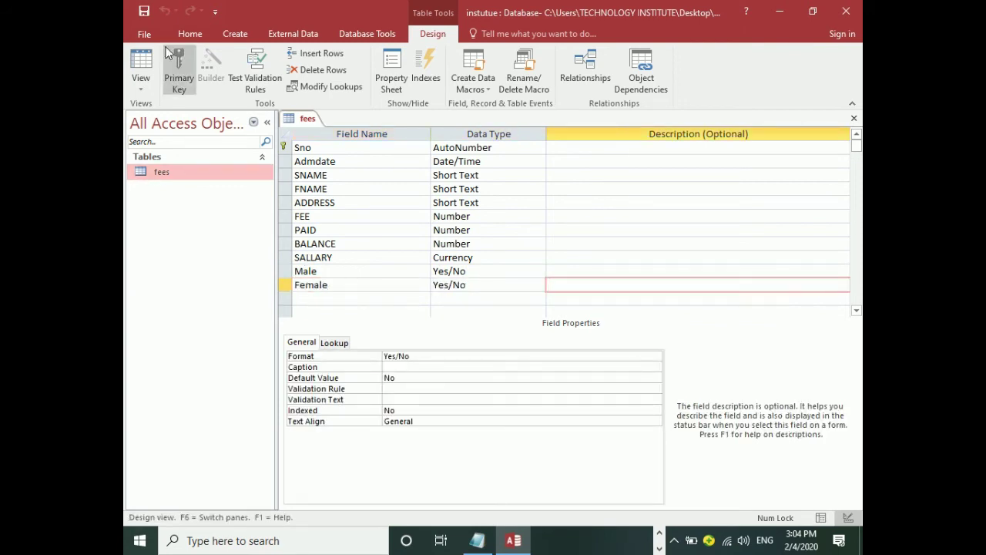
left_click(141, 61)
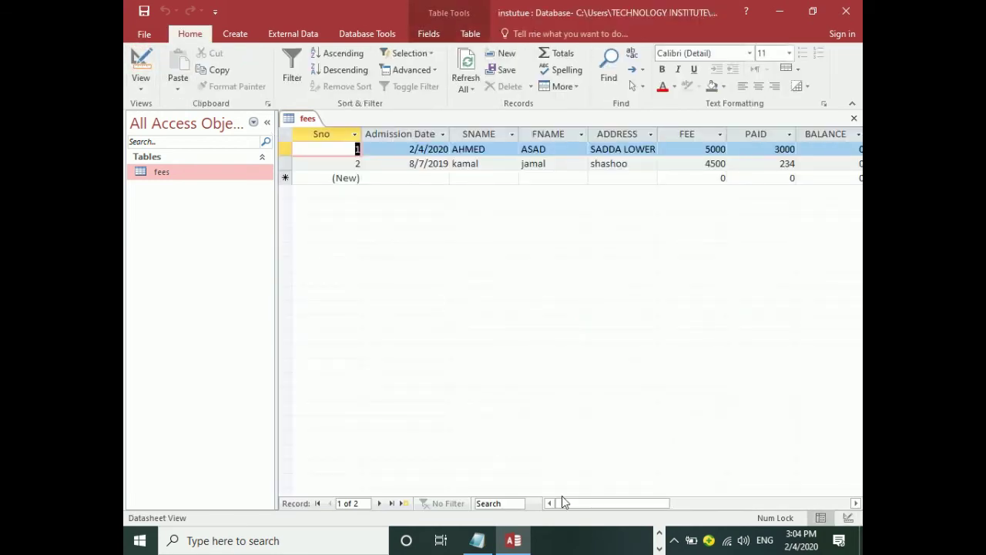
Scroll right to the new columns and tick the first record's Male checkbox.
left_click_drag(570, 503, 639, 501)
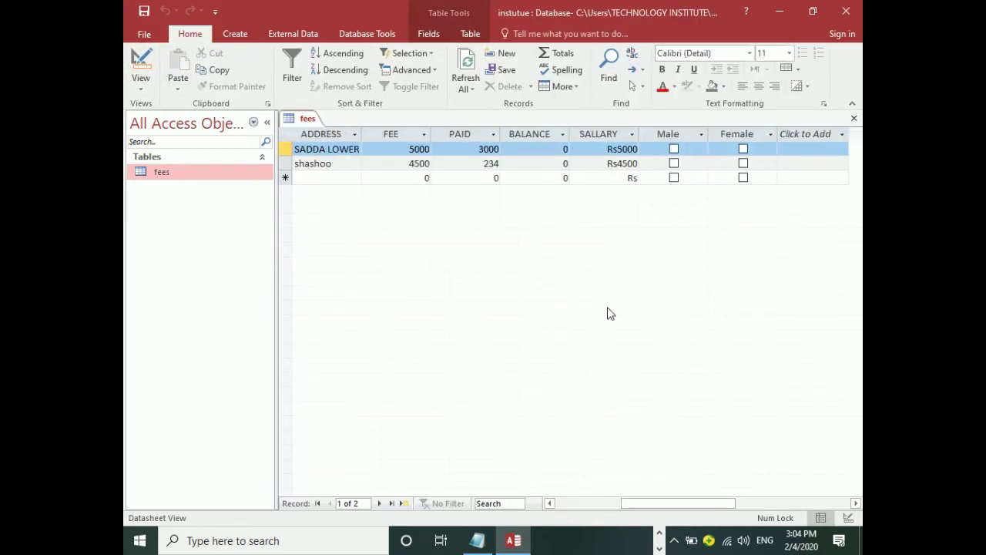
left_click(674, 150)
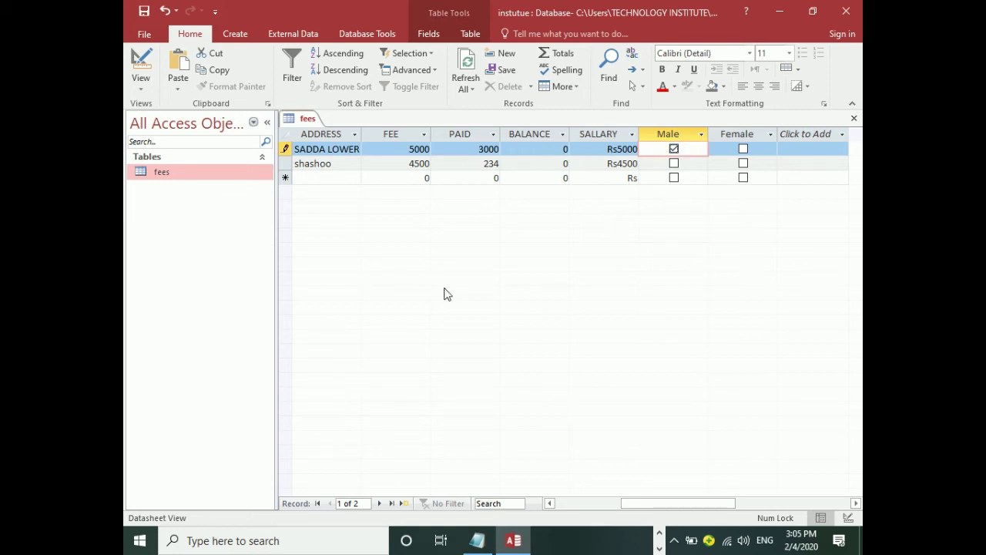
Tick Male for the second student record and move on to a new record row.
key("Tab")
key("Tab")
key("Tab")
key("Tab")
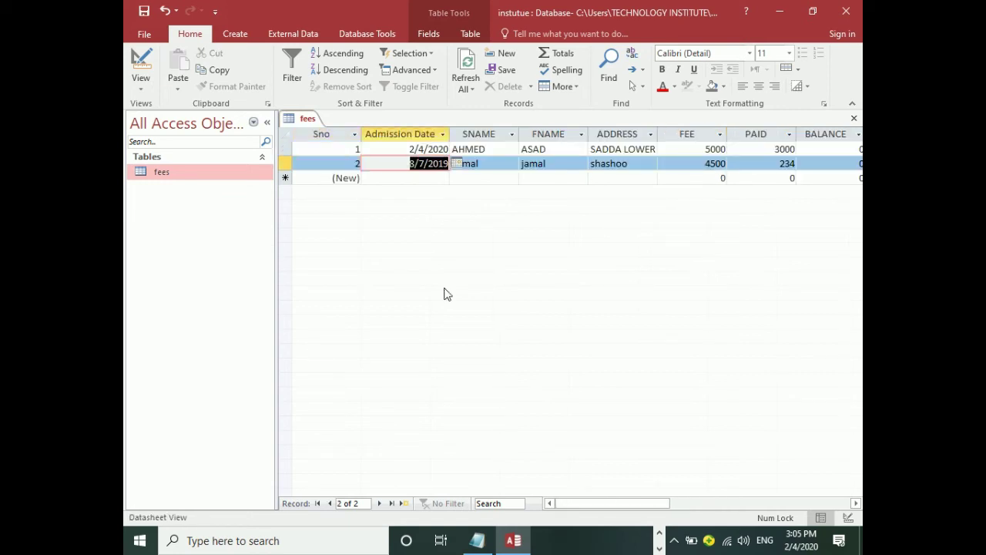
key("Tab")
key("Tab")
key("Tab")
key("Tab")
key("Tab")
key("Tab")
key("Tab")
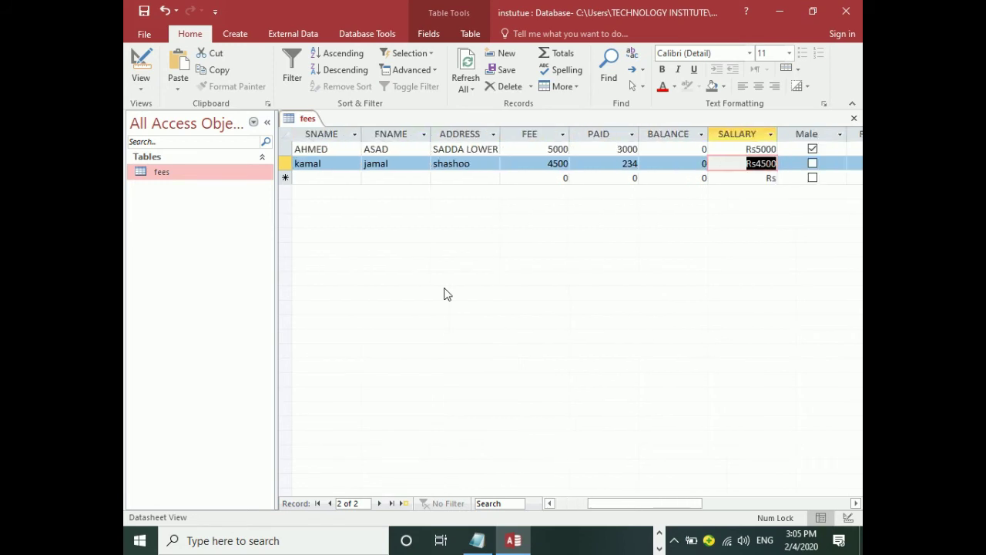
key("space")
key("Tab")
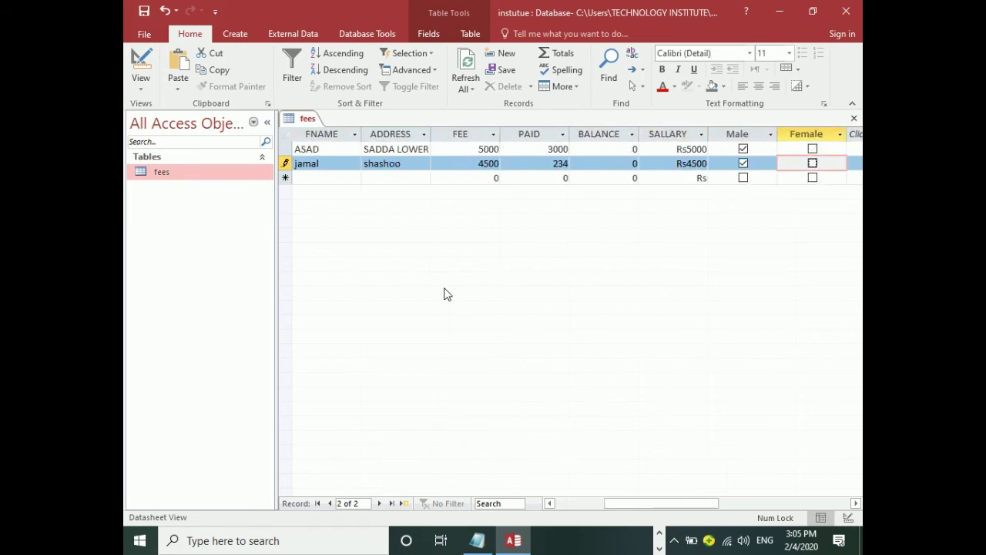
key("Tab")
key("Tab")
key("Tab")
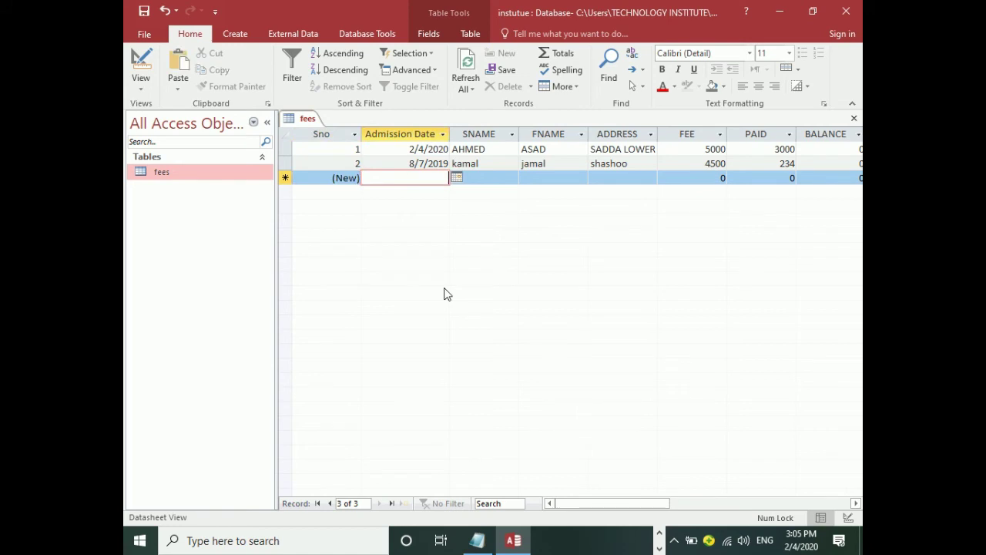
Start a third record dated 2/4/2020 and enter the student's names and address.
key("ctrl+semicolon")
key("Tab")
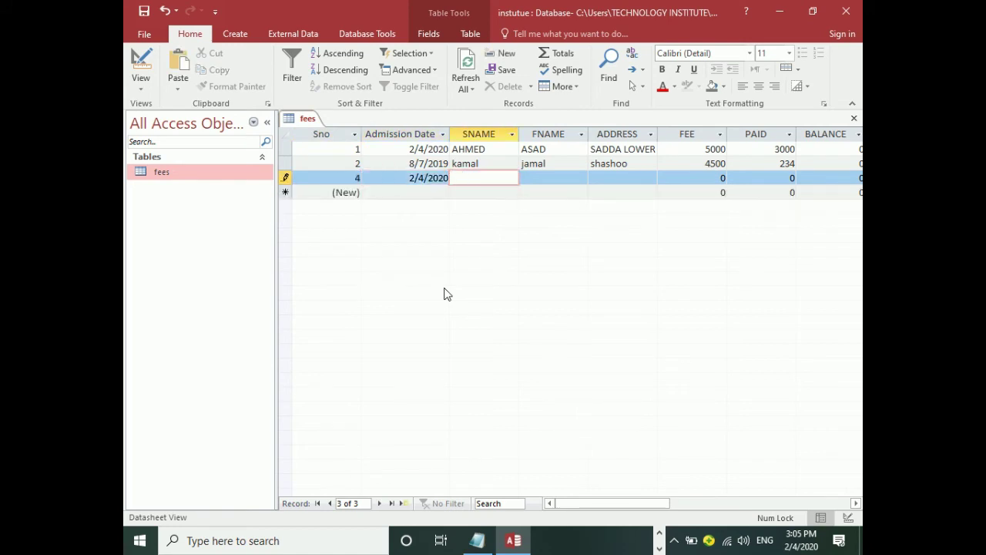
key("Tab")
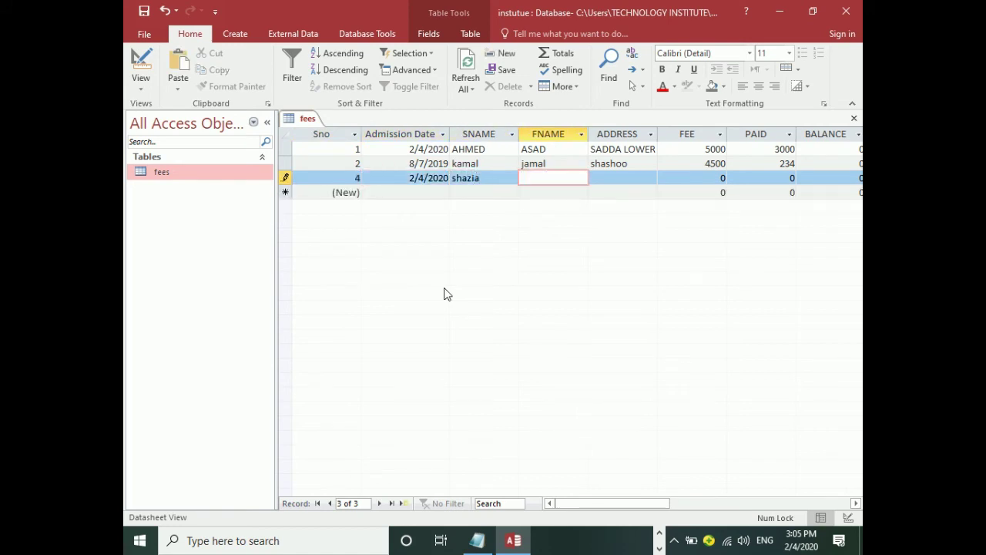
key("Tab")
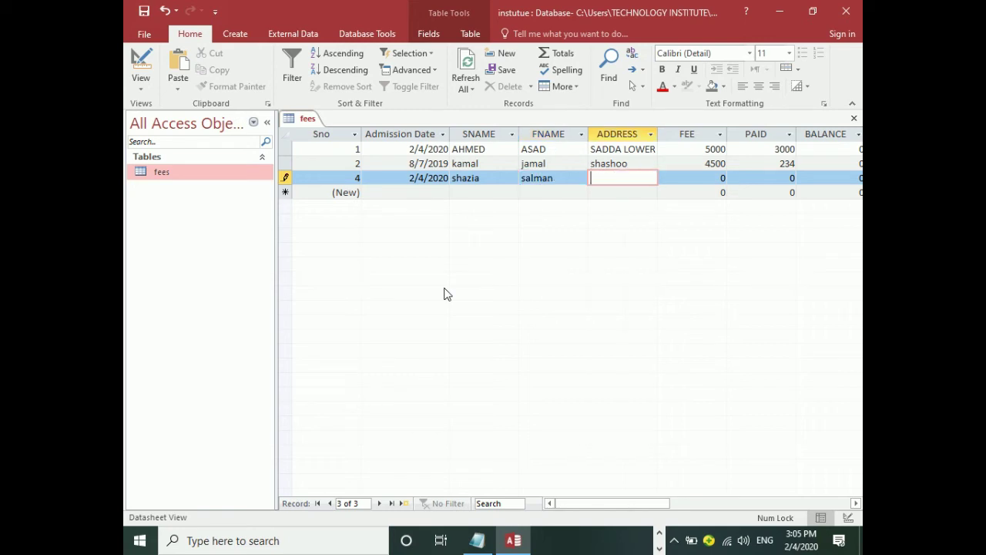
type("sadda")
Enter FEE 5000, PAID 400 and SALLARY 35000, mark the record Female, and save it.
key("Tab")
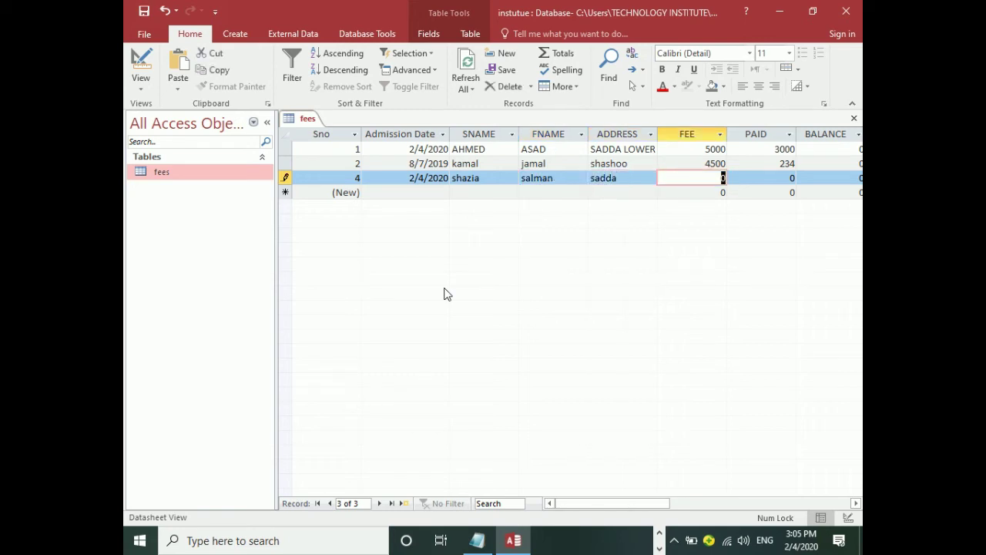
type("5000")
key("Tab")
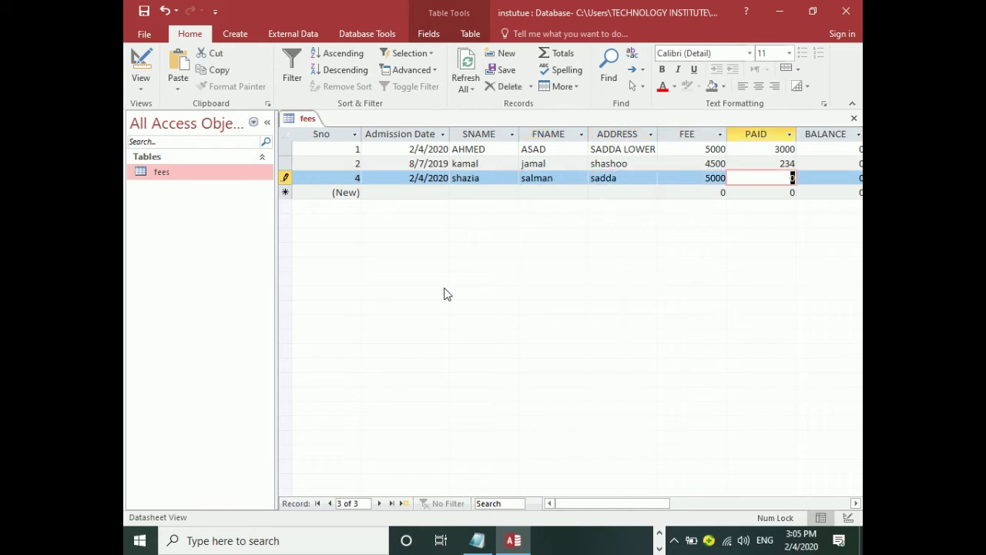
type("400")
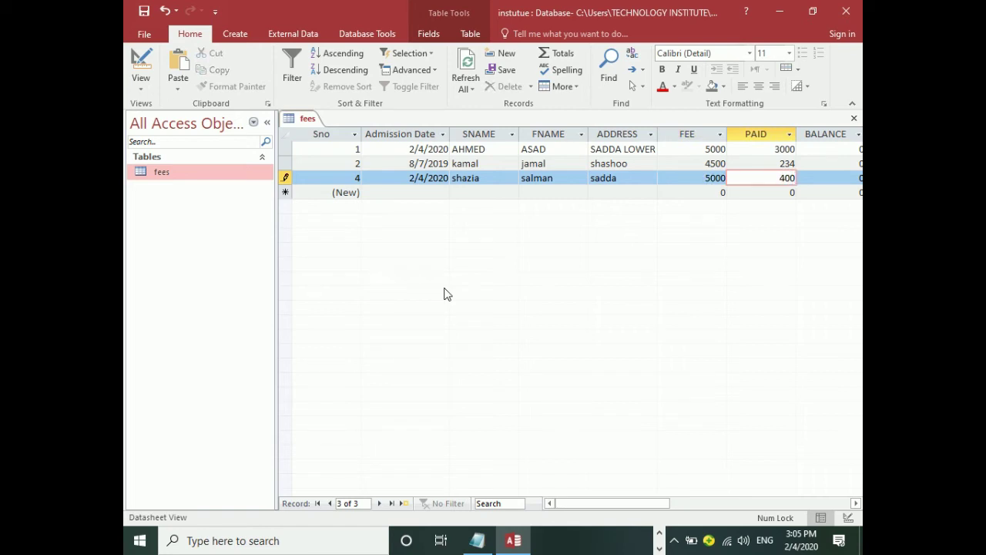
key("Tab")
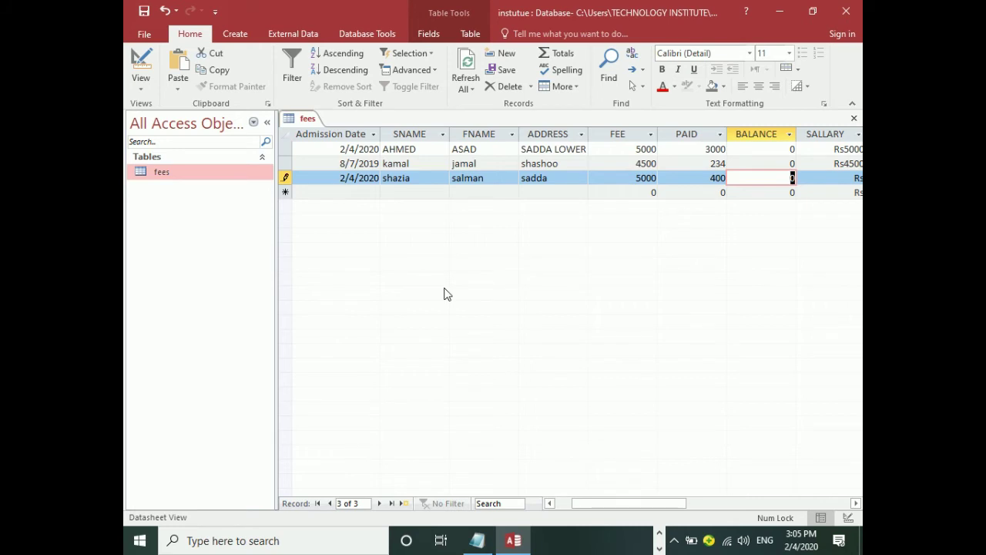
key("Tab")
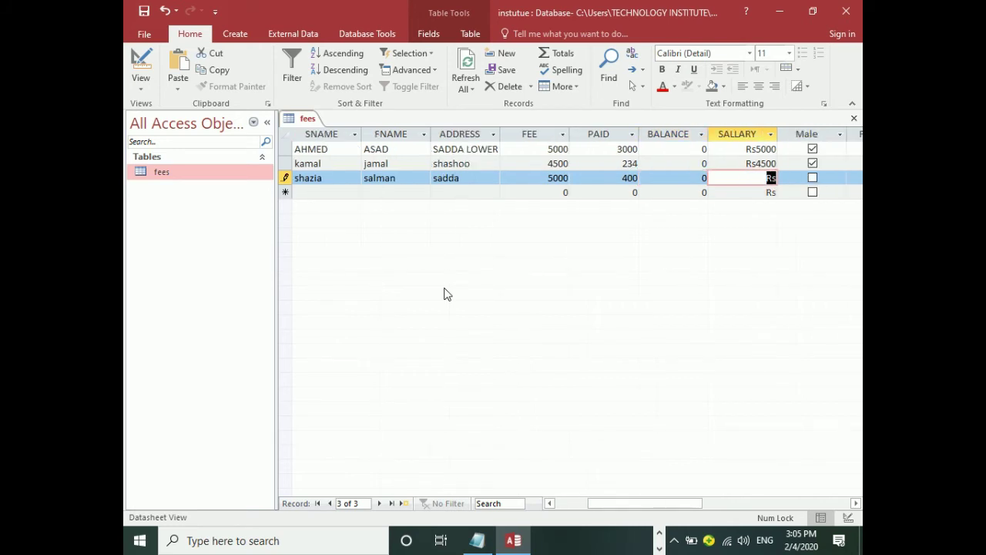
type("35000")
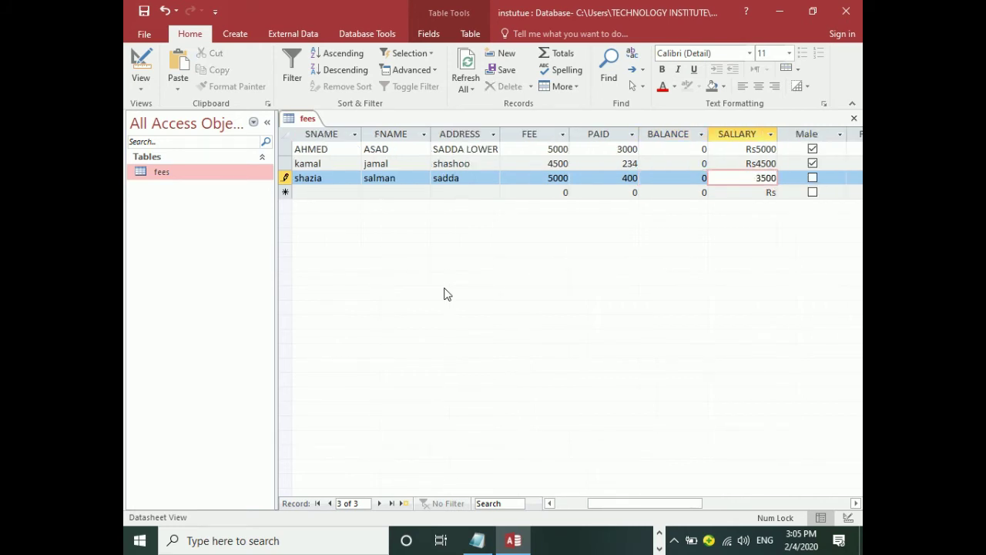
key("Tab")
key("Tab")
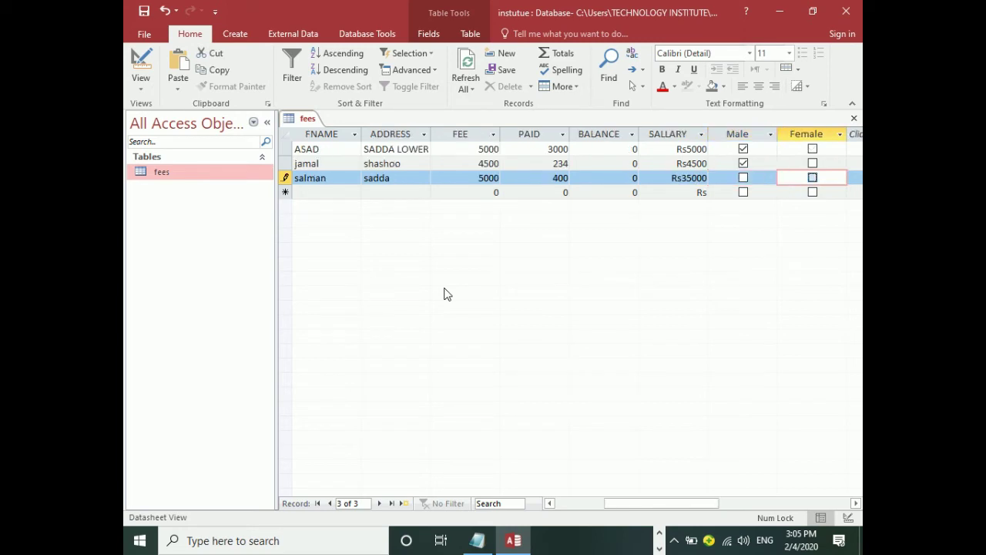
key("Tab")
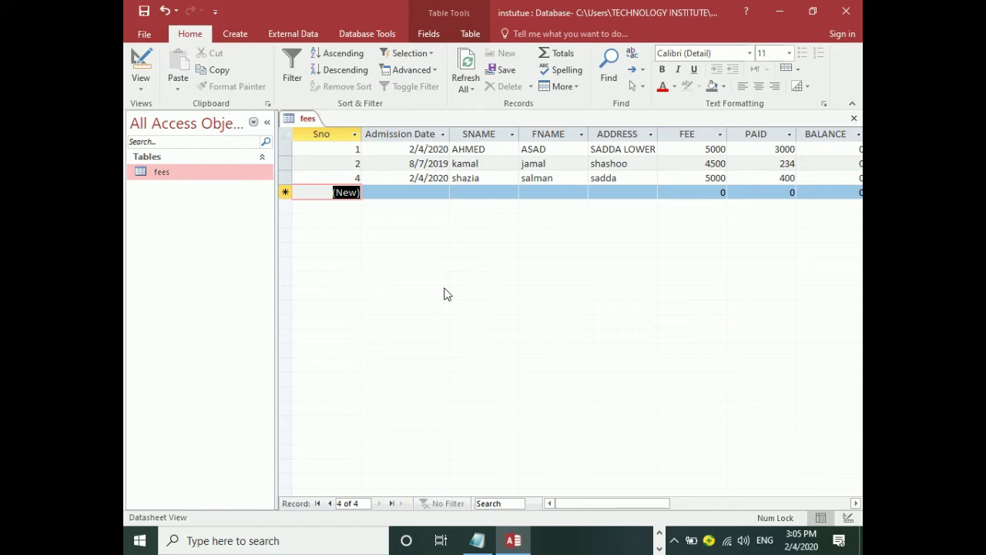
key("Tab")
key("Tab")
key("Tab")
key("Tab")
key("Tab")
key("Tab")
key("Tab")
key("Tab")
key("Tab")
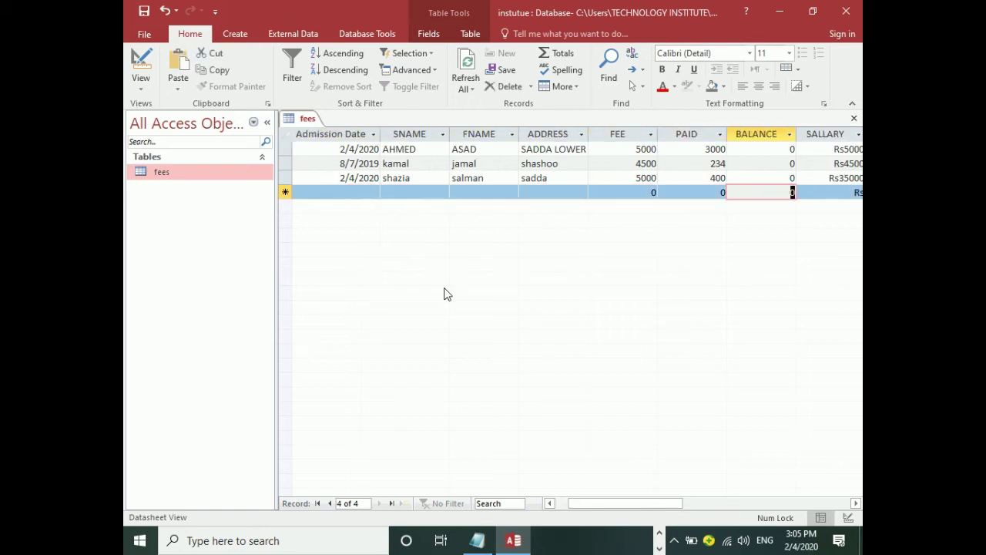
key("shift+Tab")
key("shift+Tab")
key("shift+Tab")
key("shift+Tab")
key("shift+Tab")
key("shift+Tab")
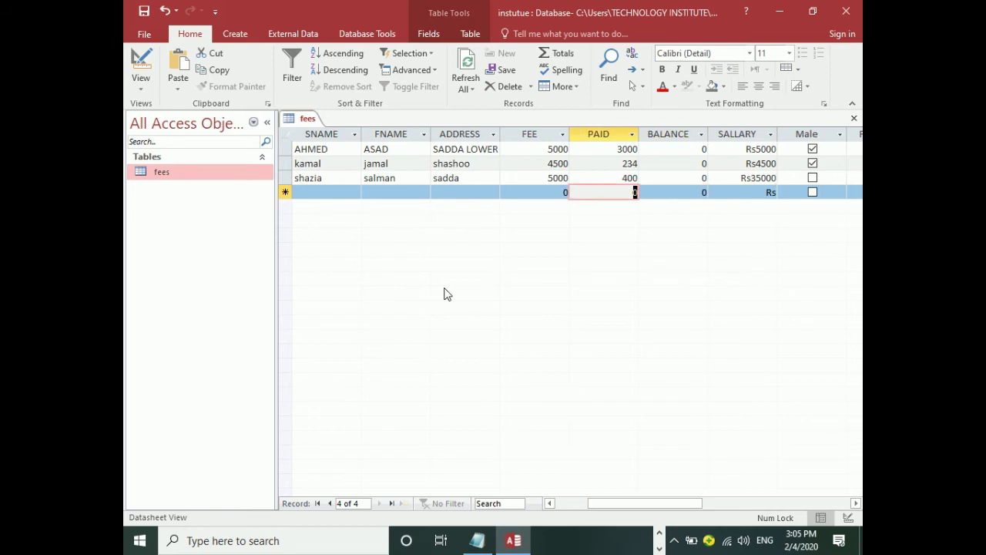
key("Tab")
key("Tab")
key("Tab")
key("Tab")
key("Tab")
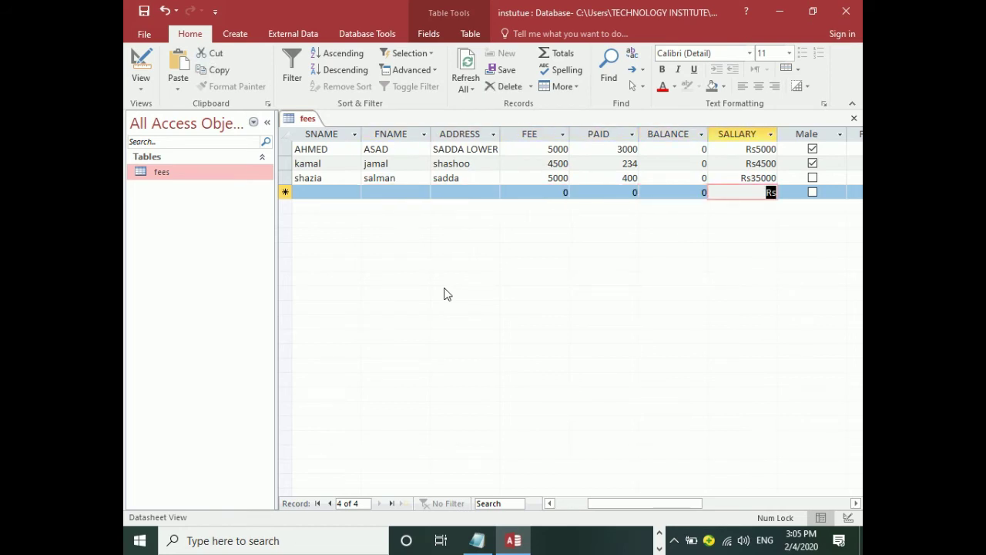
key("shift+Tab")
key("shift+Tab")
key("shift+Tab")
key("shift+Tab")
key("shift+Tab")
key("shift+Tab")
key("shift+Tab")
key("shift+Tab")
key("shift+Tab")
key("shift+Tab")
key("shift+Tab")
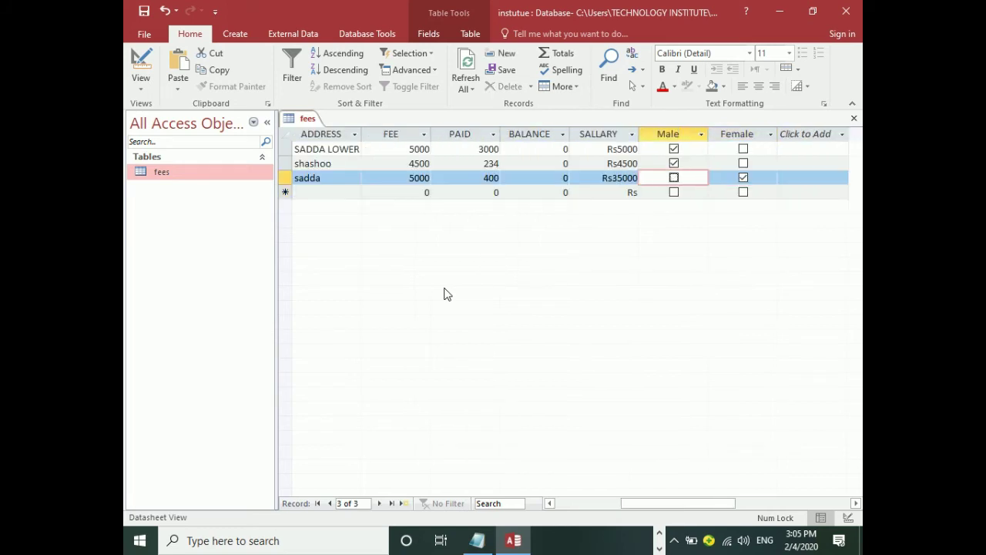
key("shift+Tab")
key("shift+Tab")
key("shift+Tab")
key("shift+Tab")
key("shift+Tab")
key("shift+Tab")
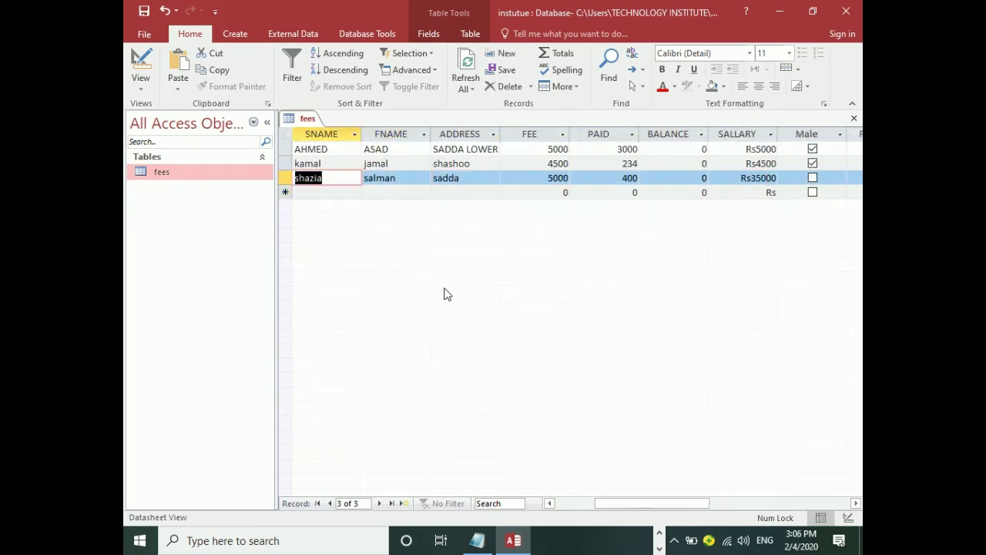
Add a Photo field of type OLE Object in Design View, then return to the datasheet.
left_click(141, 68)
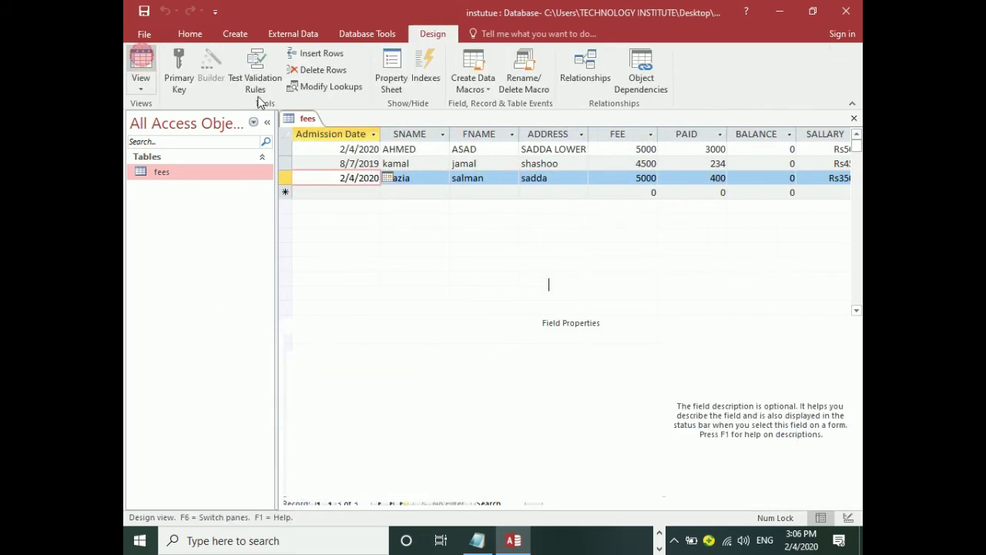
left_click(498, 286)
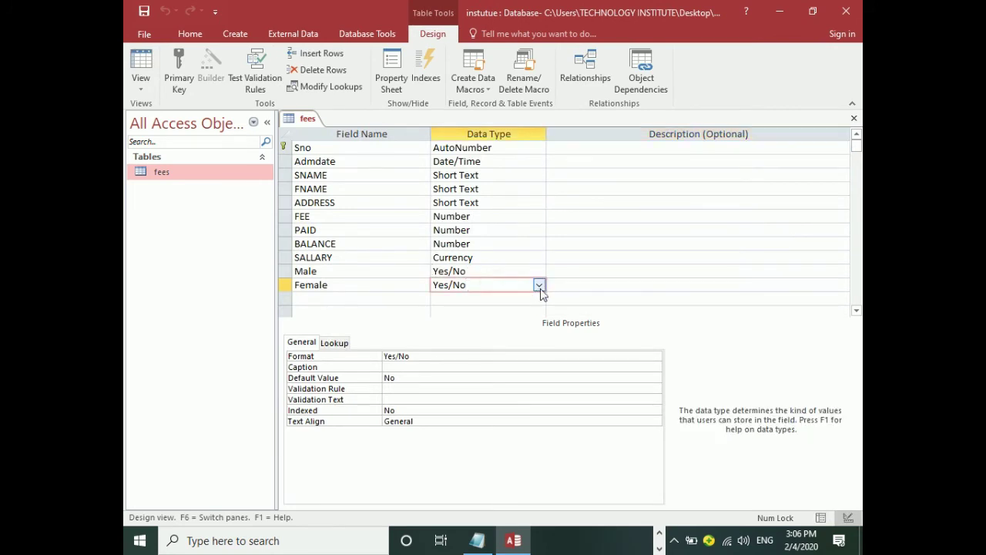
left_click(539, 286)
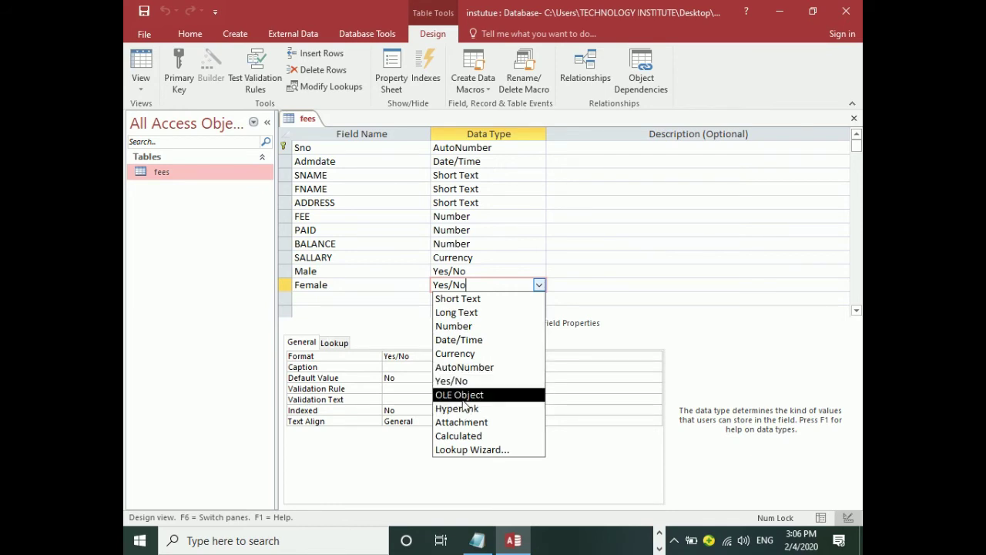
left_click(339, 303)
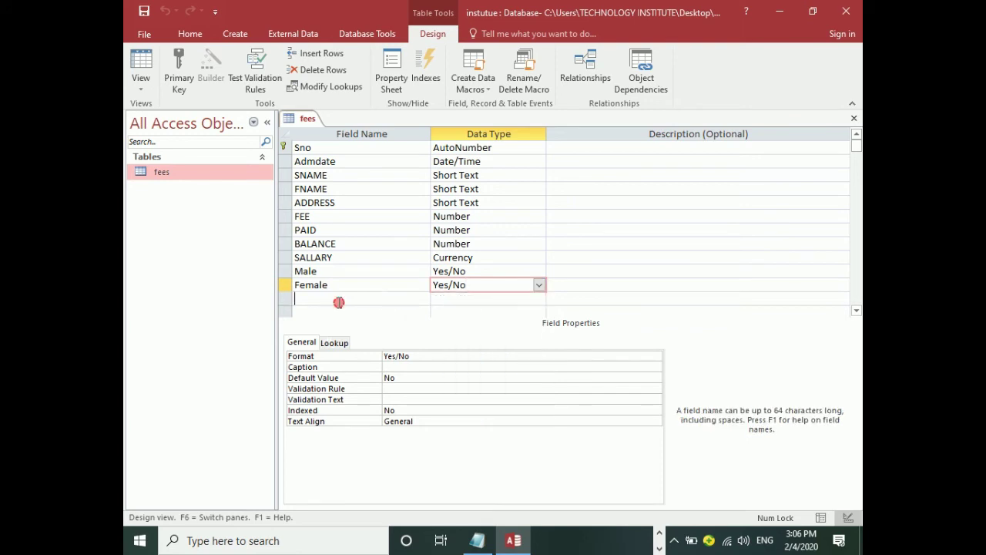
type("phone")
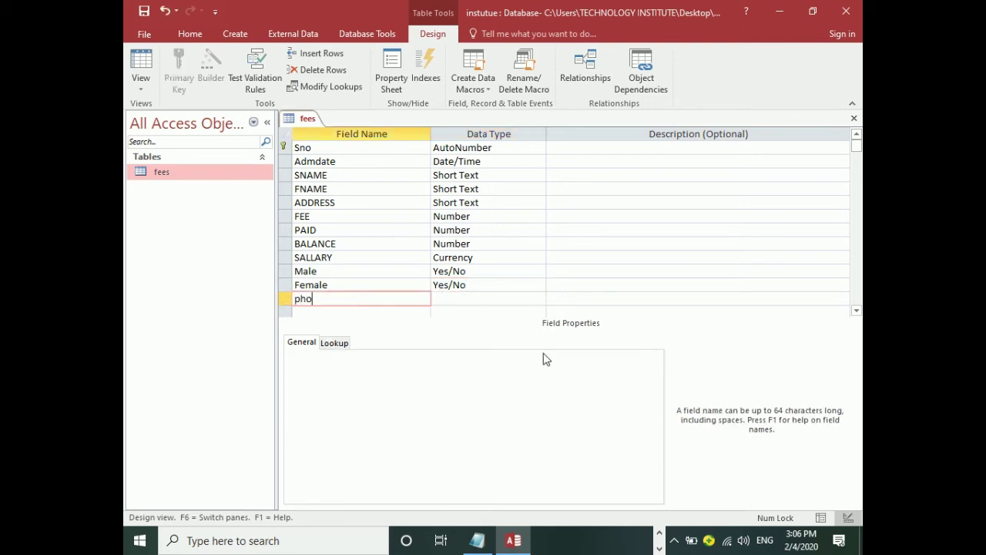
key("BackSpace")
key("BackSpace")
key("BackSpace")
key("BackSpace")
key("BackSpace")
type("Photo")
key("Tab")
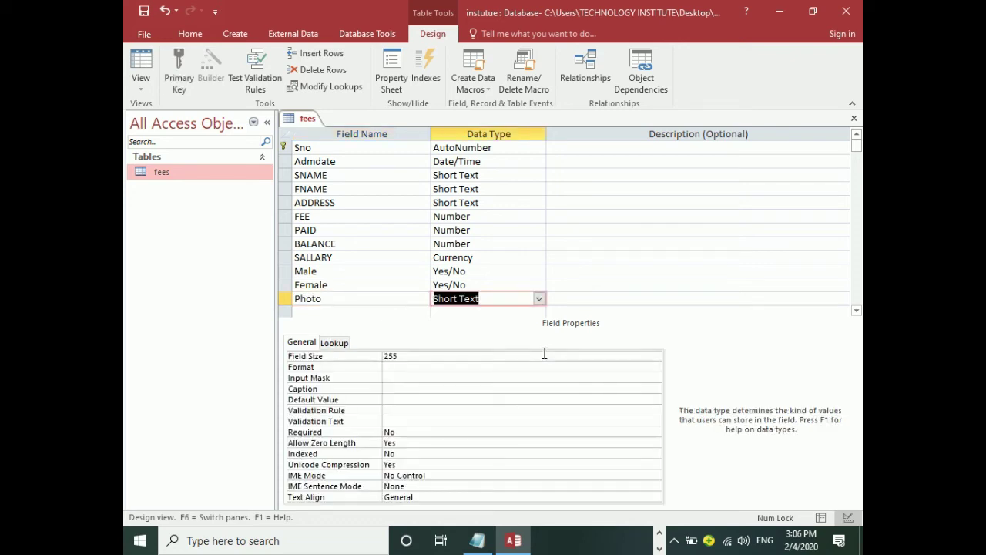
type("oLE Object")
key("Tab")
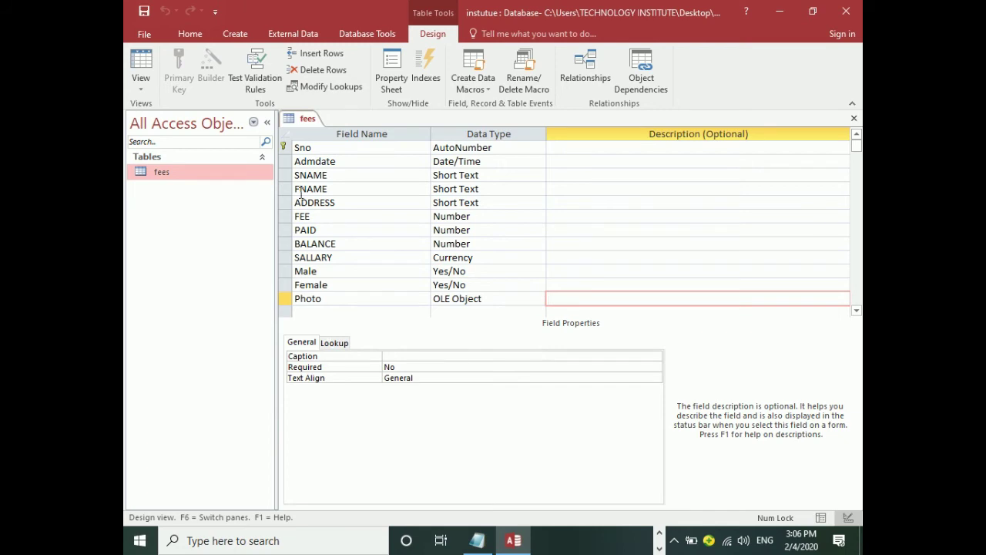
left_click(140, 66)
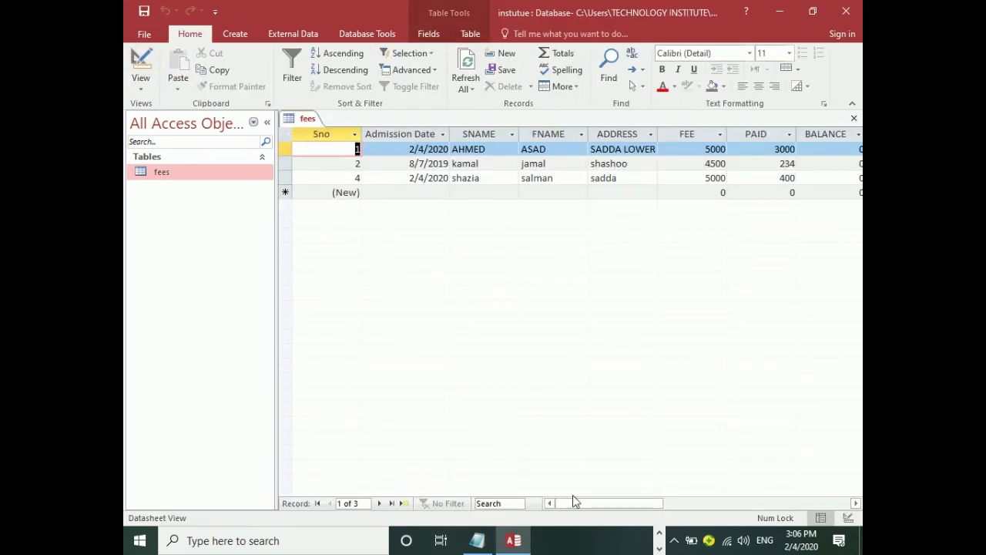
Open Insert Object for the first record's Photo cell and look at the Bitmap Image type.
left_click_drag(590, 502, 700, 502)
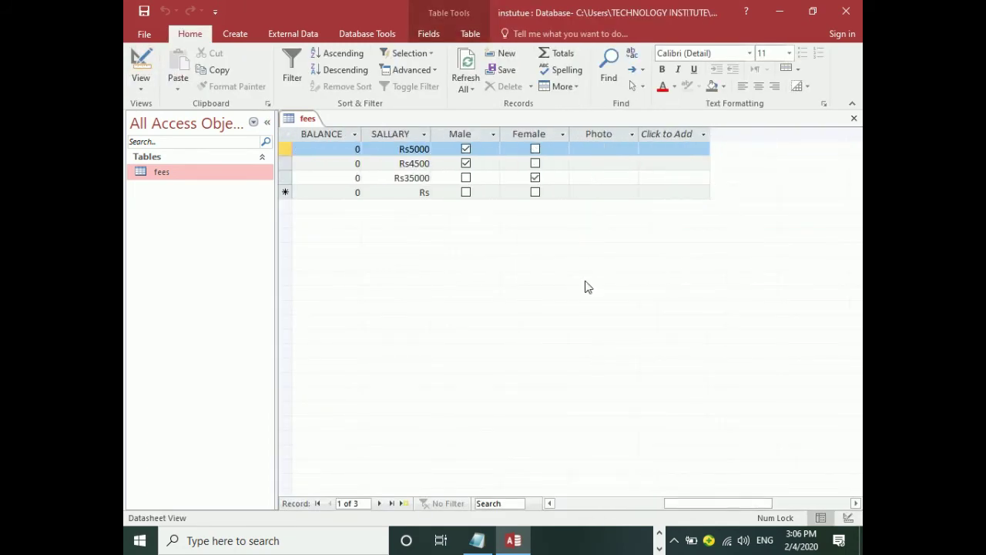
left_click(594, 156)
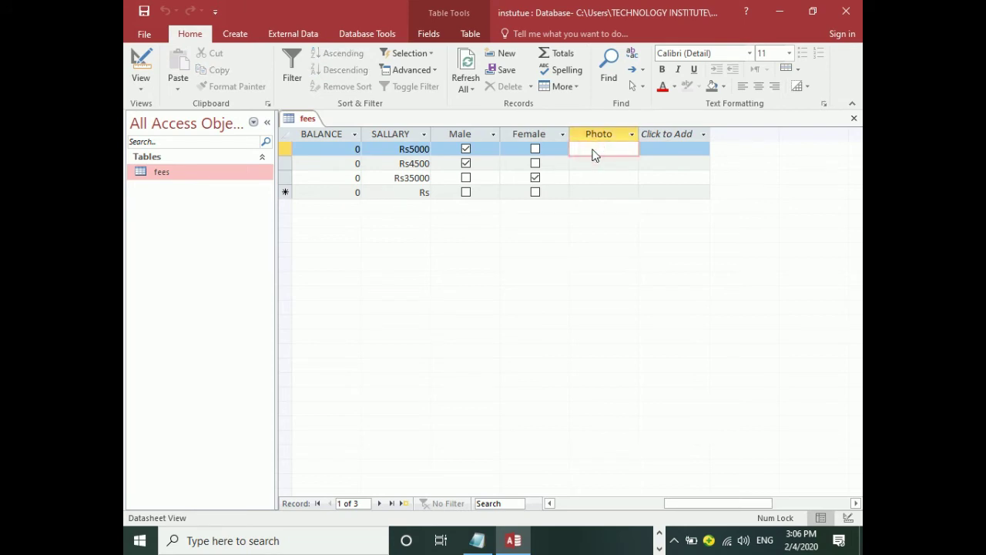
right_click(594, 154)
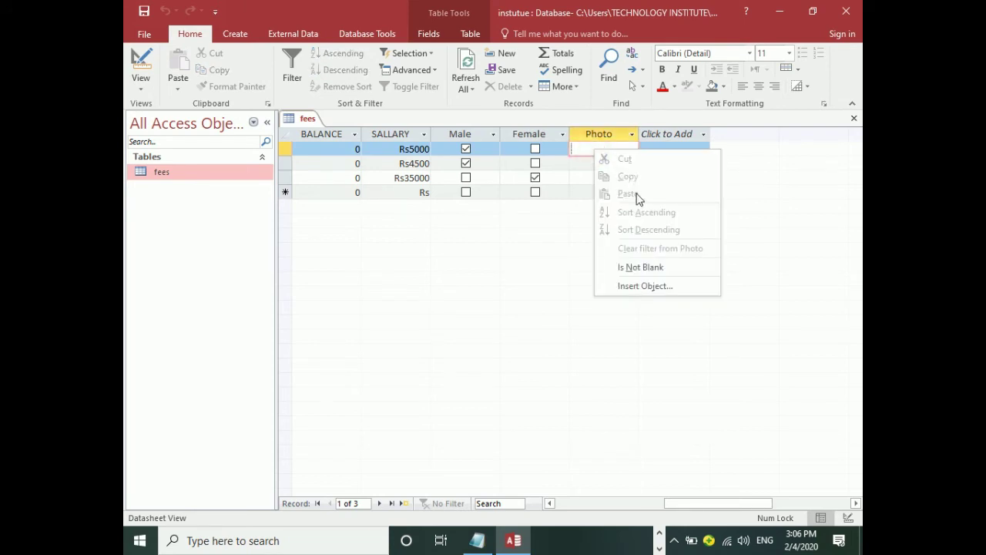
left_click(653, 286)
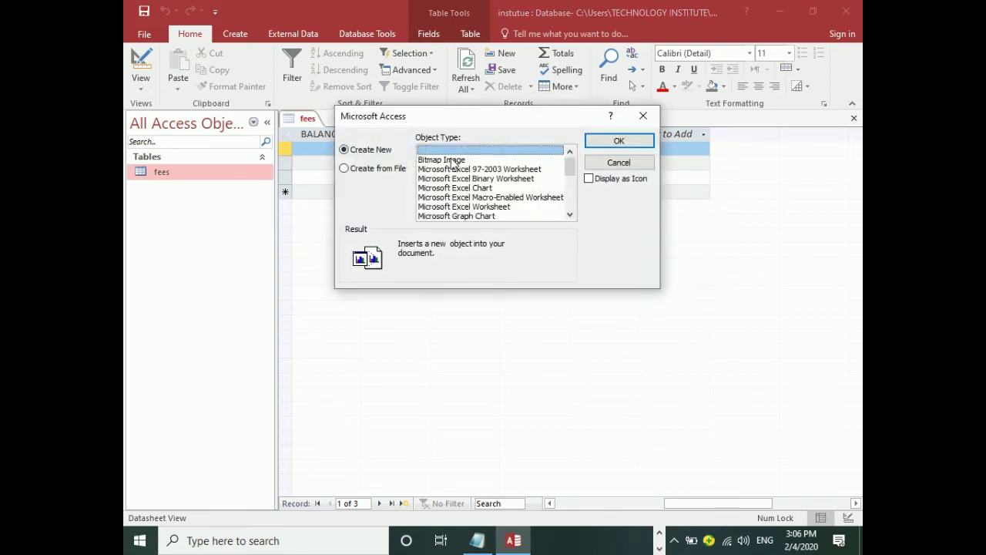
left_click(393, 171)
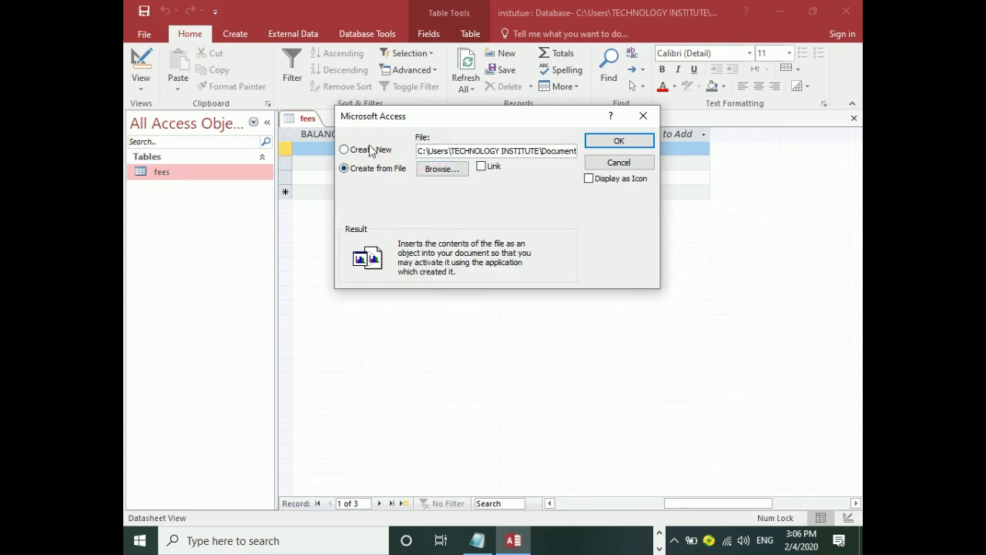
left_click(369, 150)
left_click(456, 161)
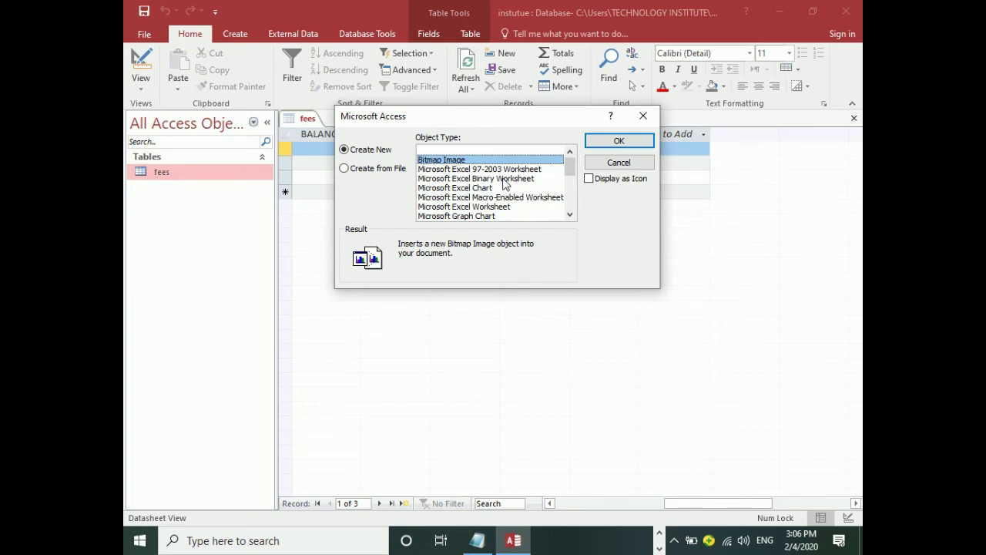
Look through the Excel worksheet object types, then choose Create from File and browse to Documents.
left_click(501, 169)
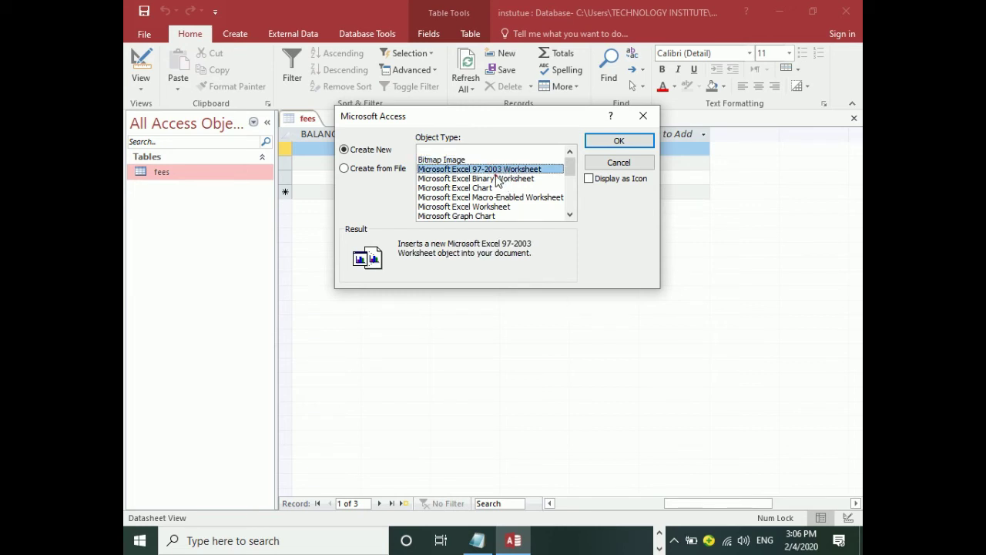
left_click(494, 179)
left_click(487, 188)
left_click(486, 198)
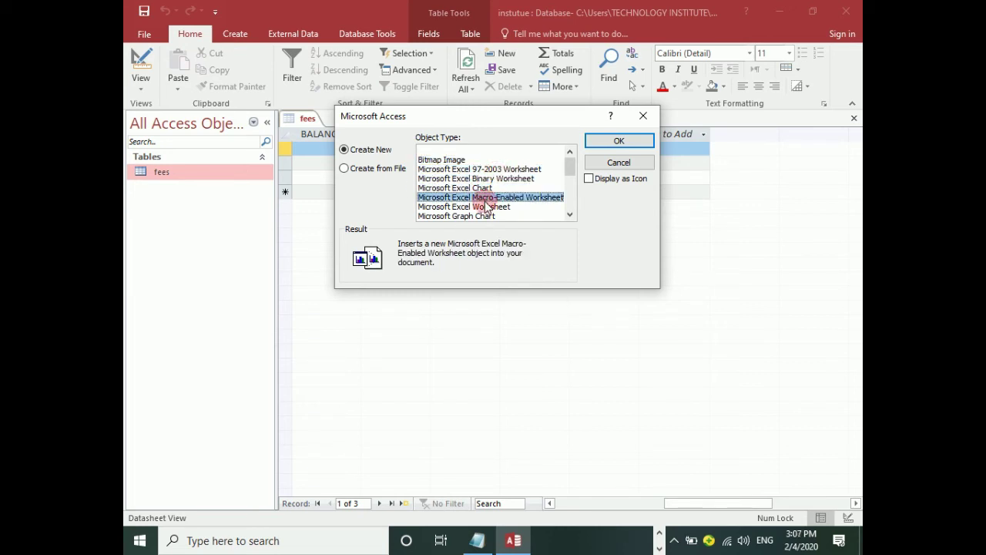
left_click(505, 207)
mouse_move(570, 165)
left_mouse_down()
mouse_move(572, 214)
mouse_move(570, 165)
left_mouse_up()
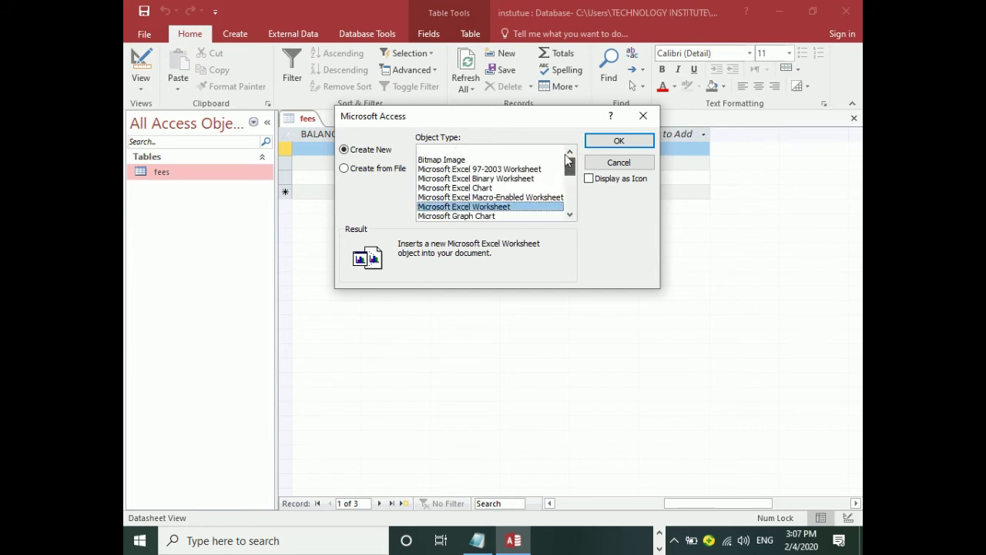
left_click(380, 171)
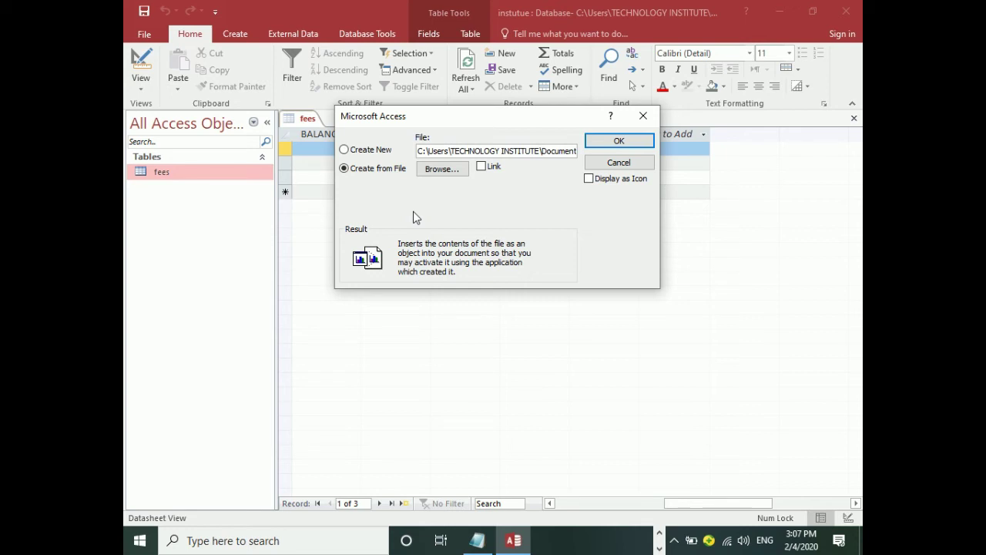
left_click(449, 171)
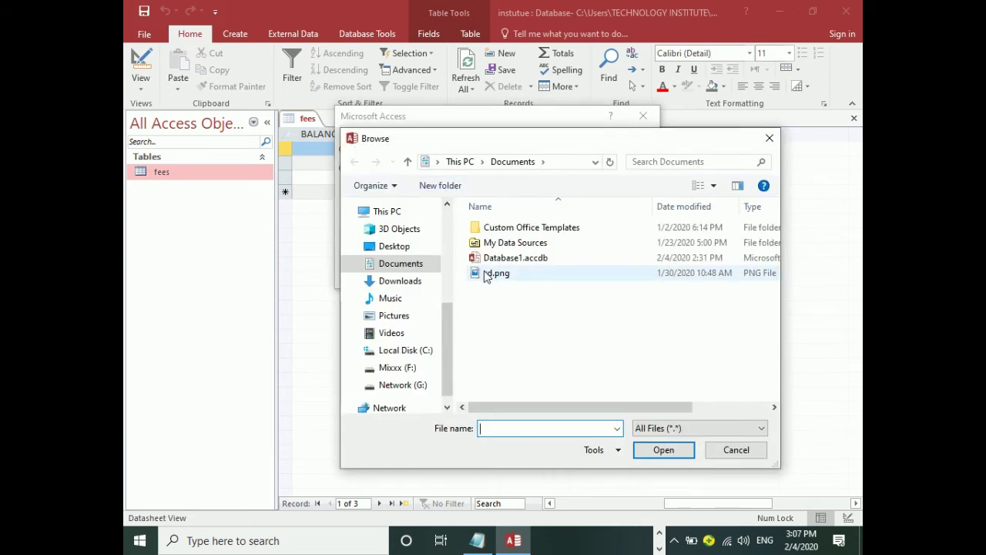
Embed sd.png as a Package in the first Photo cell and open it to view the image.
left_click(486, 274)
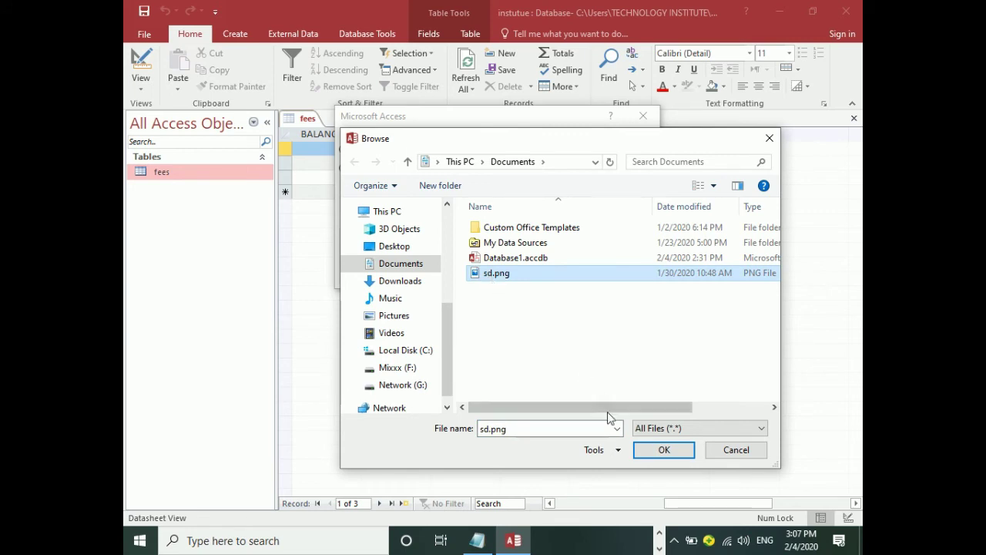
left_click(653, 451)
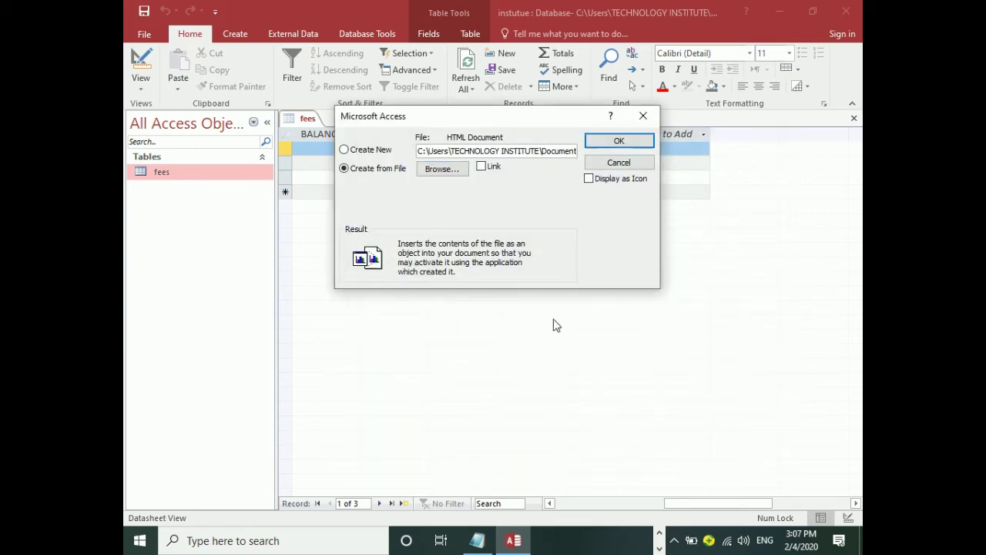
left_click(609, 140)
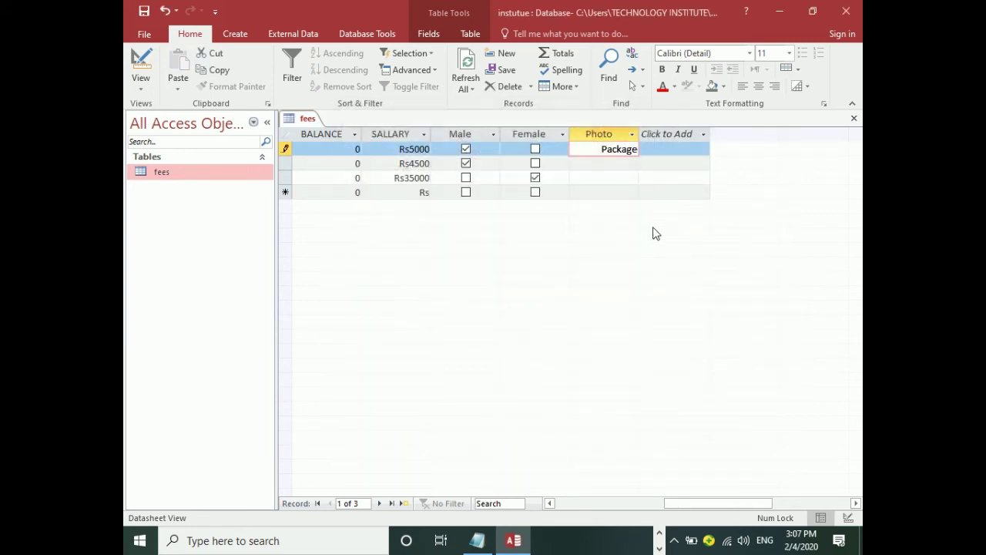
double_click(615, 154)
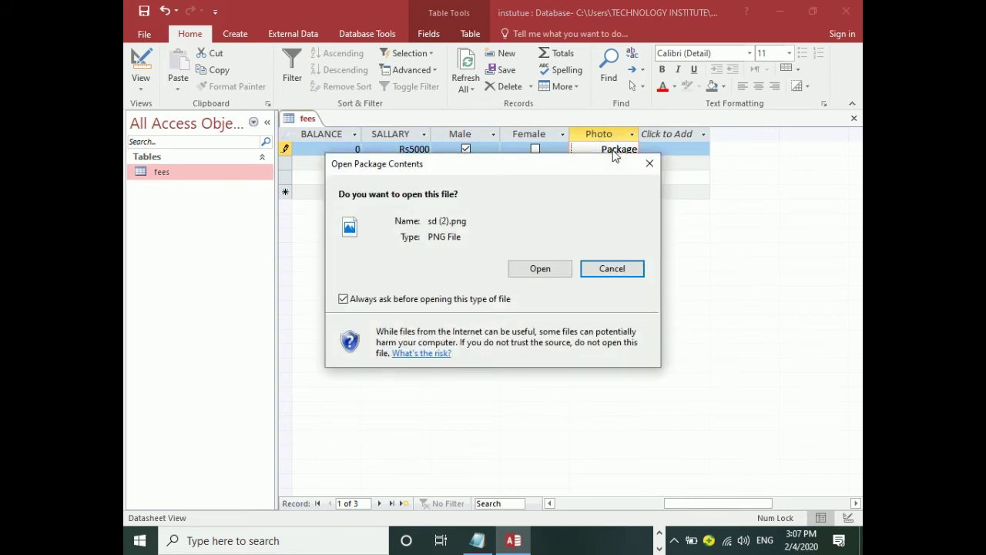
left_click(534, 271)
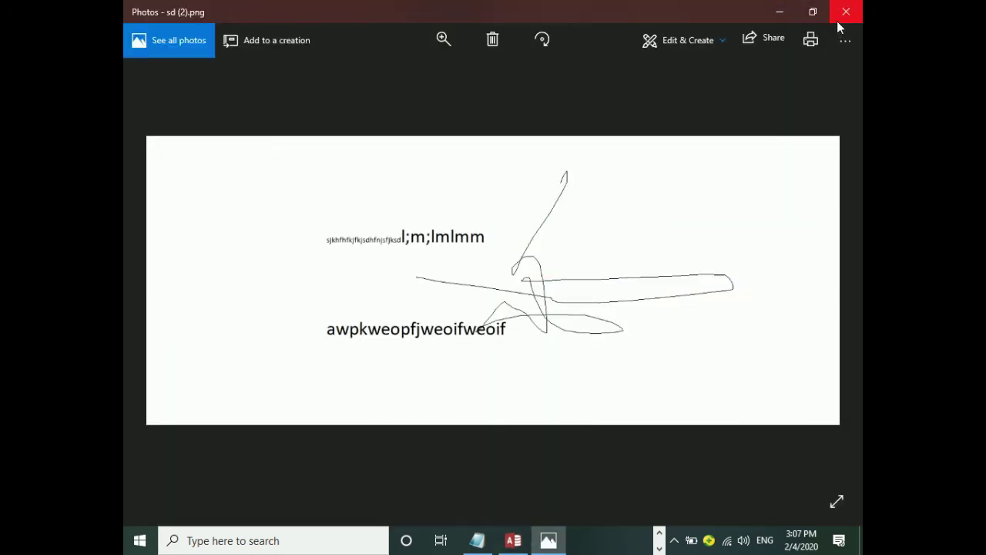
Close the Photos viewer and move to the second record's Photo cell.
left_click(846, 11)
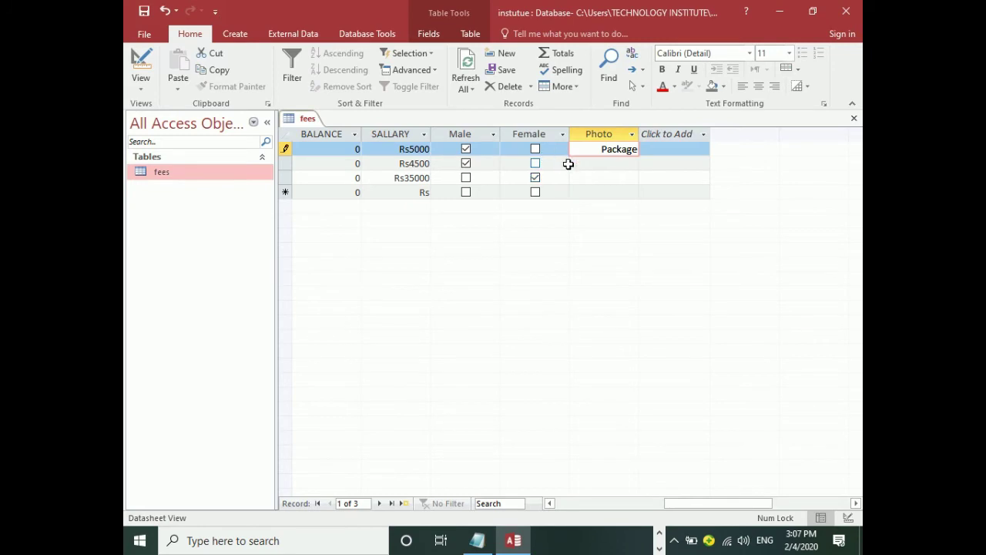
key("Tab")
key("Tab")
key("Tab")
key("Tab")
key("Tab")
key("Tab")
key("Tab")
key("Tab")
key("Tab")
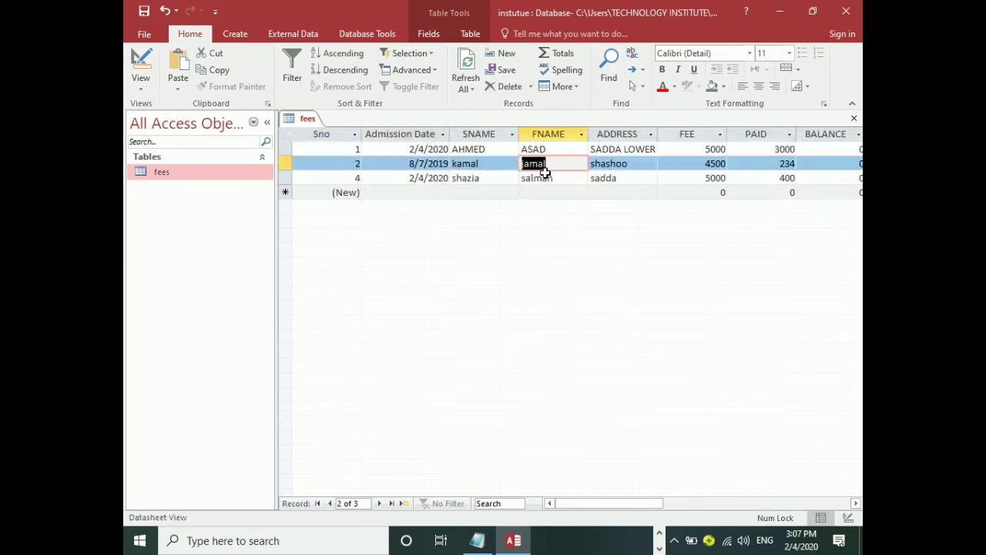
key("Tab")
key("Tab")
key("Tab")
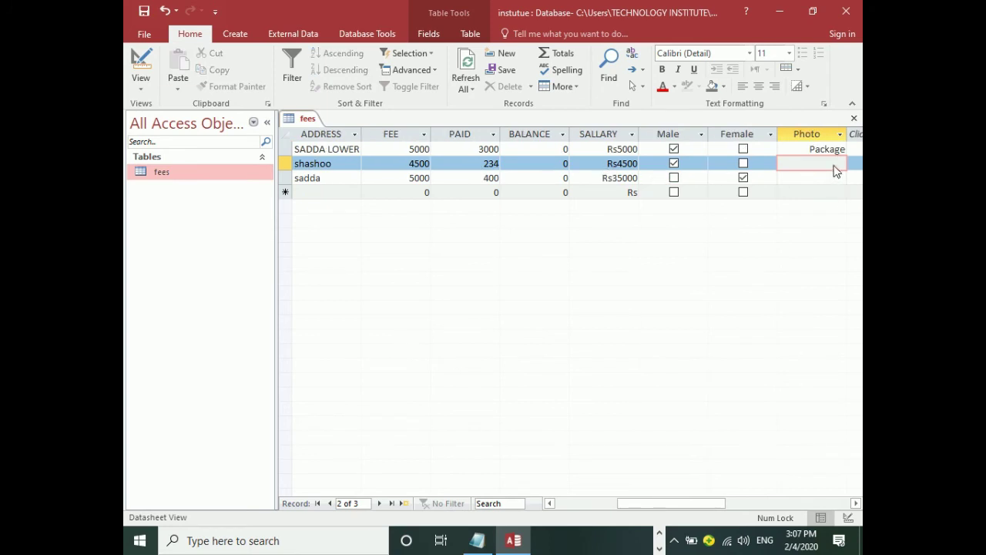
Embed the portrait JPG from Downloads as a Package in the second Photo cell and confirm it opens.
right_click(834, 165)
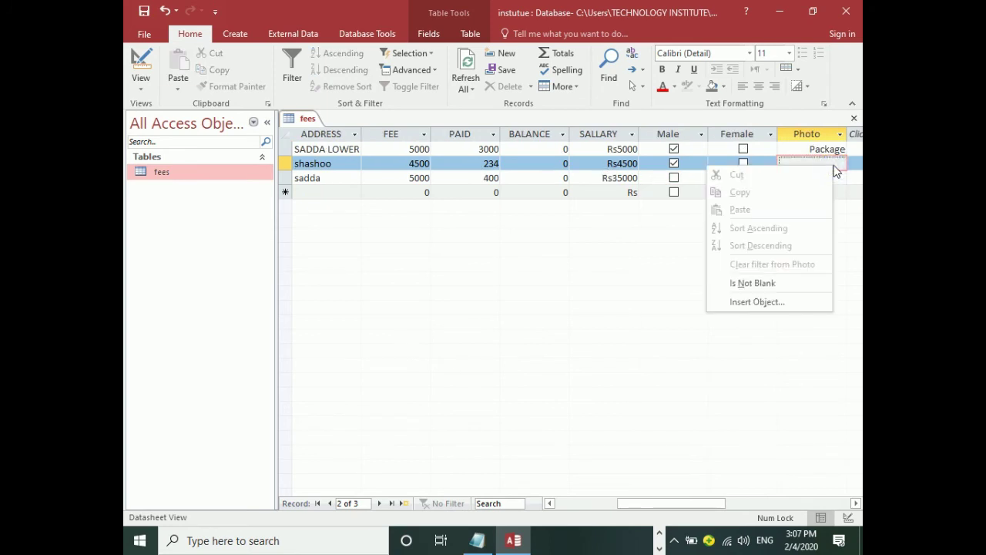
left_click(747, 301)
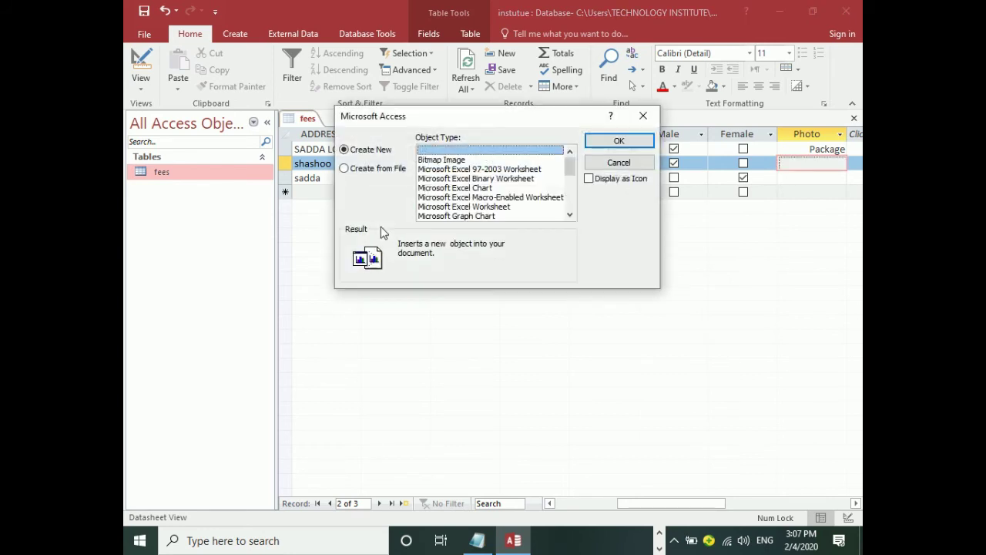
left_click(349, 168)
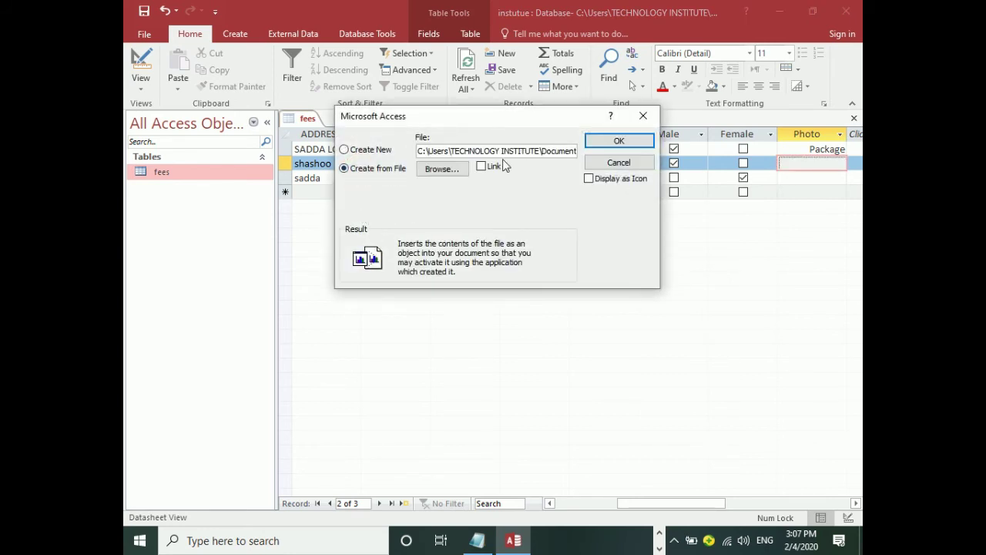
left_click(442, 169)
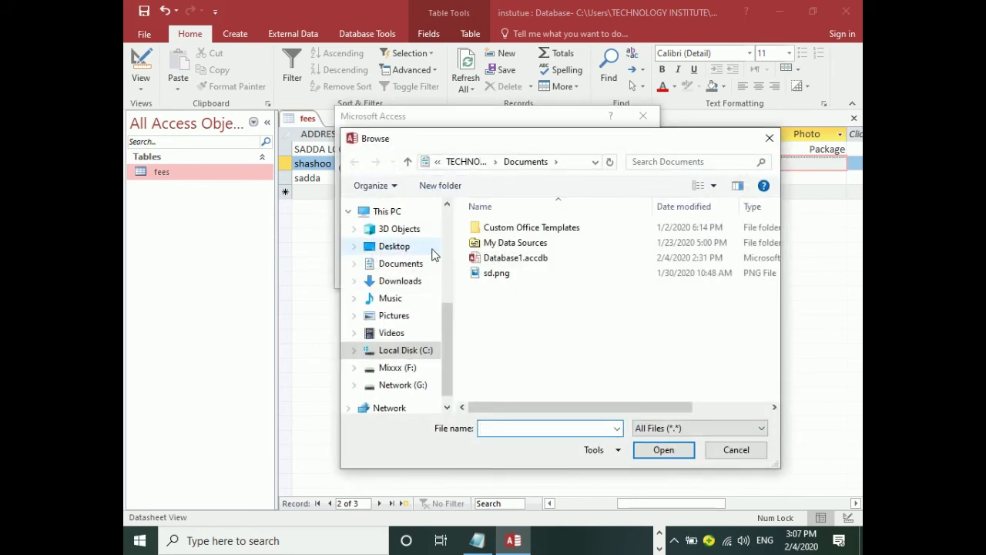
left_click(389, 263)
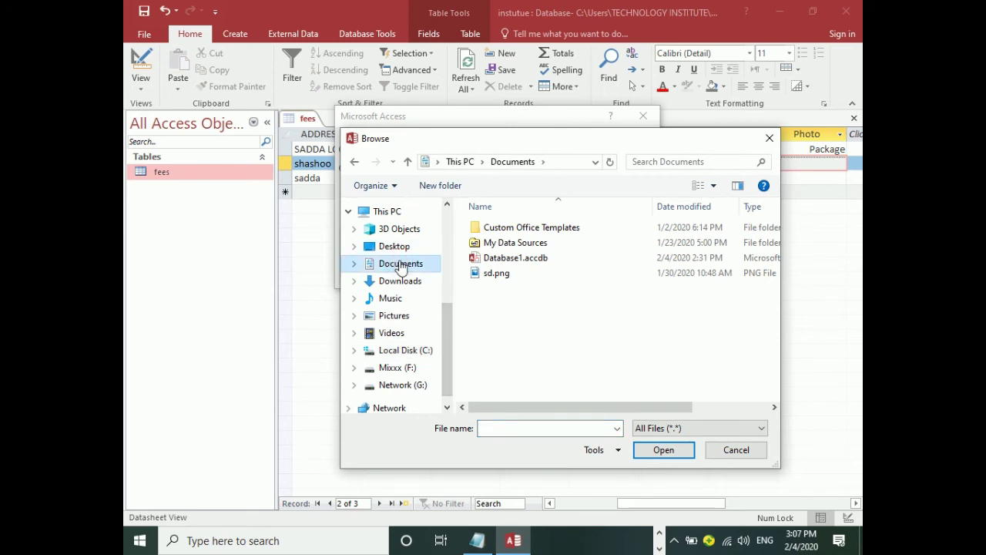
left_click(390, 283)
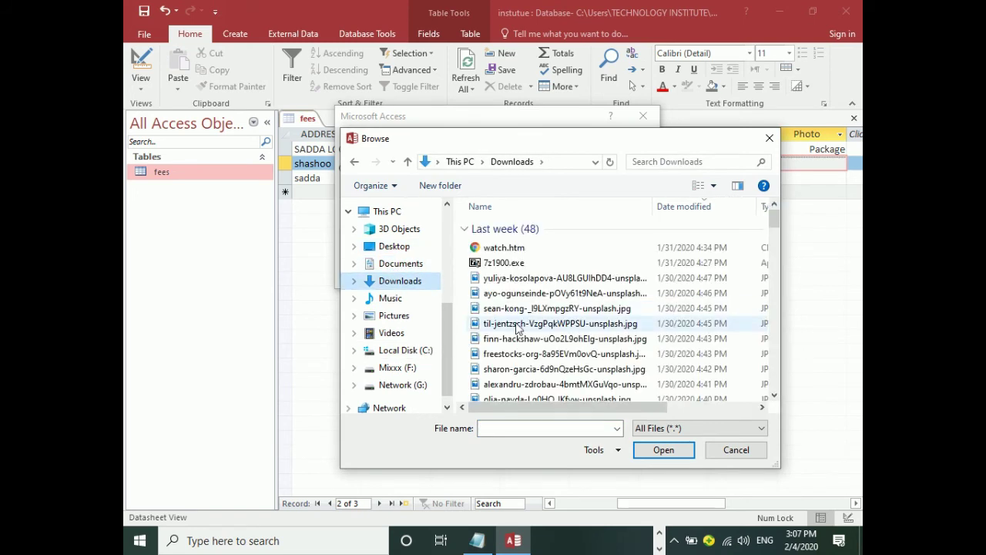
double_click(518, 279)
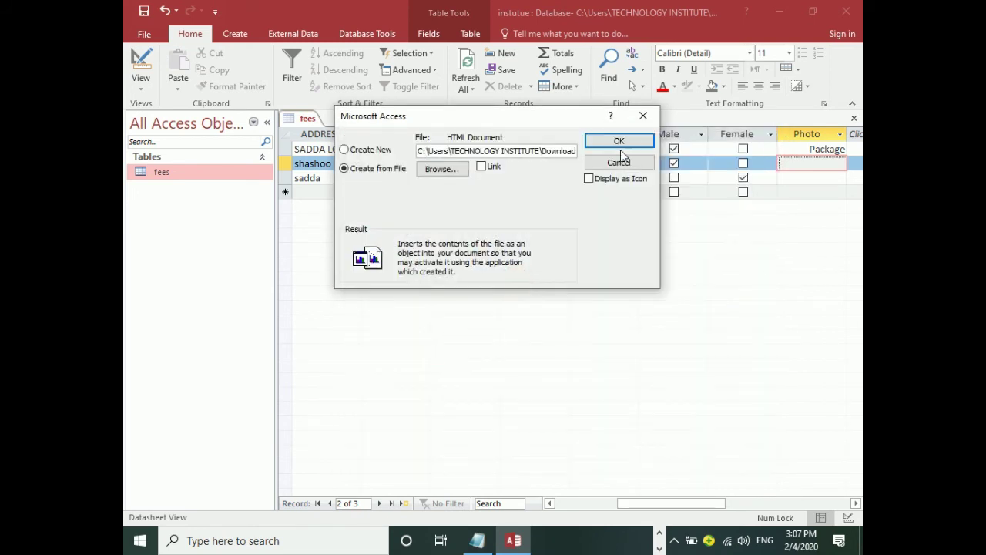
left_click(621, 140)
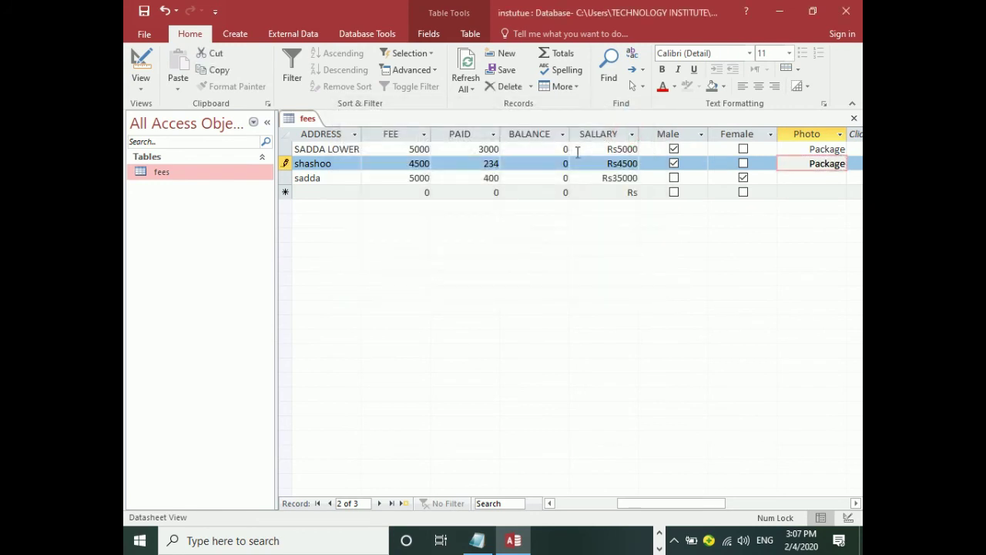
double_click(815, 163)
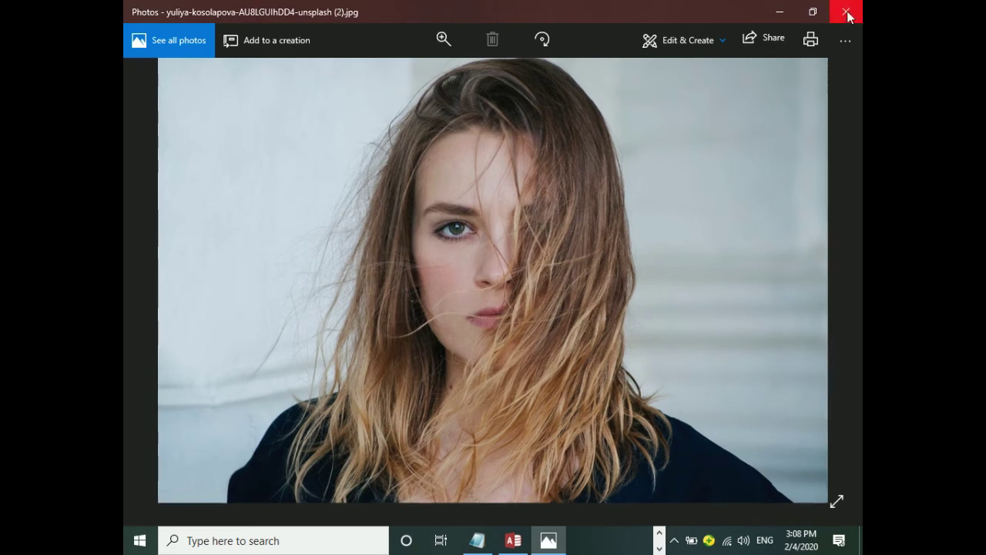
left_click(847, 10)
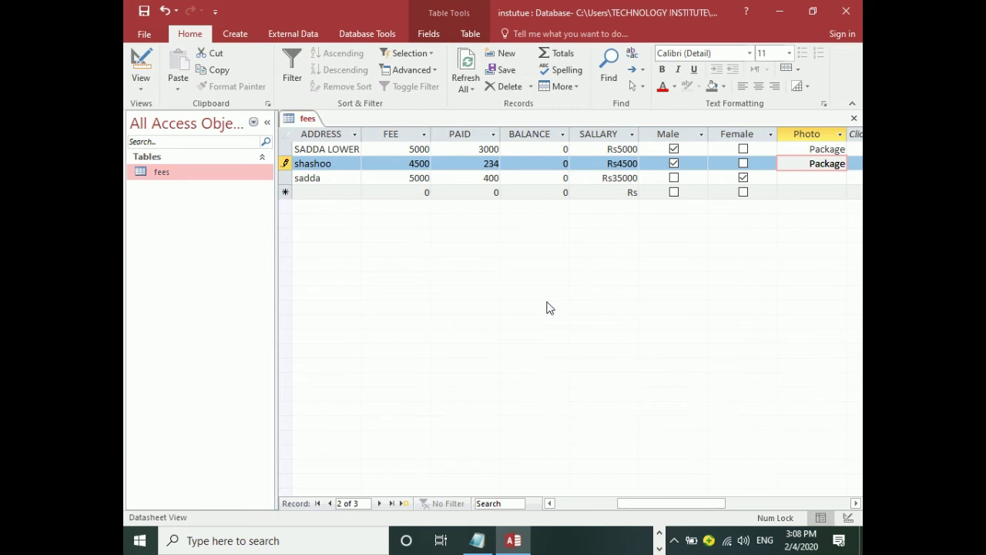
Switch the fees table to Design View and show the data type list for the Photo field.
left_click_drag(685, 505, 544, 487)
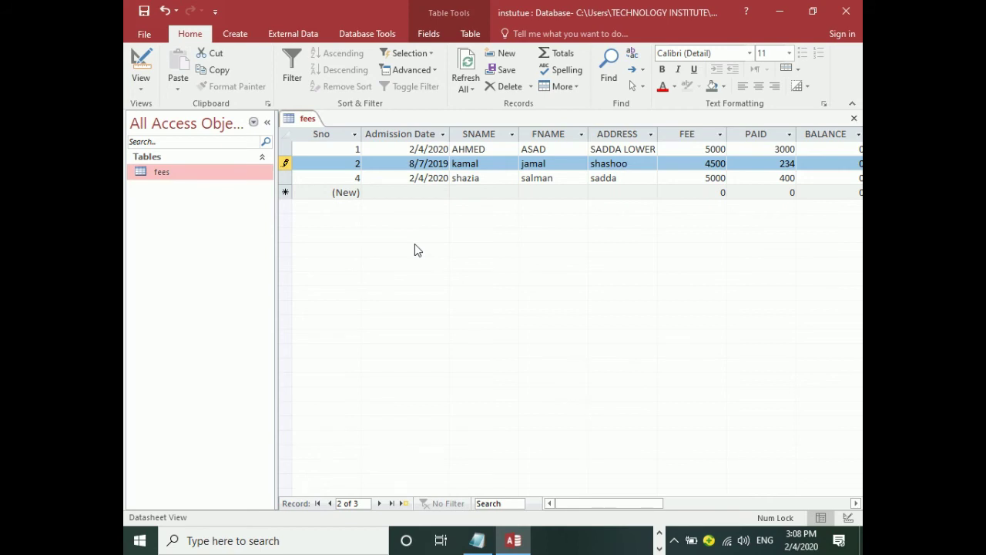
left_click(147, 65)
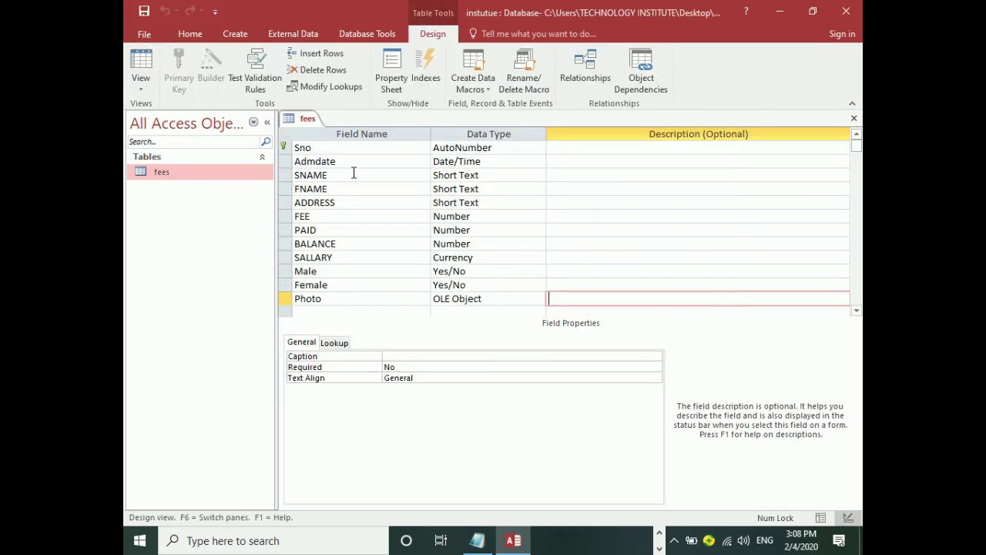
left_click(497, 298)
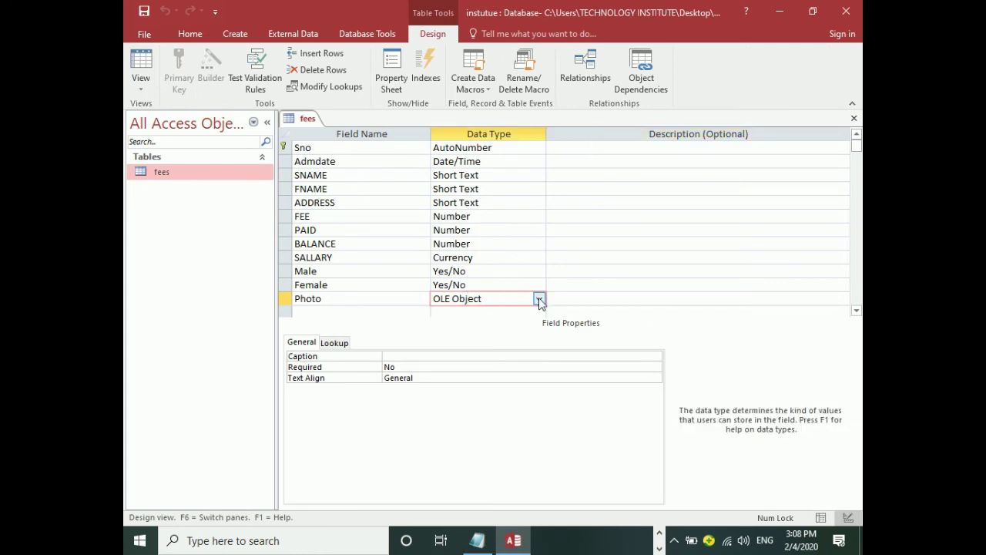
left_click(540, 300)
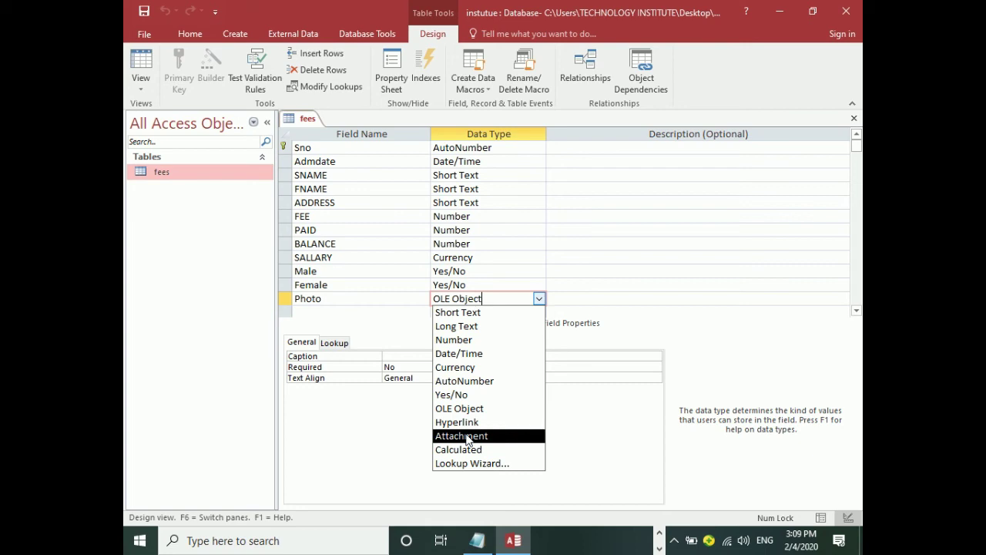
Open INT Database 2016.mdb from the Network (G:) drive via This PC.
key("super+d")
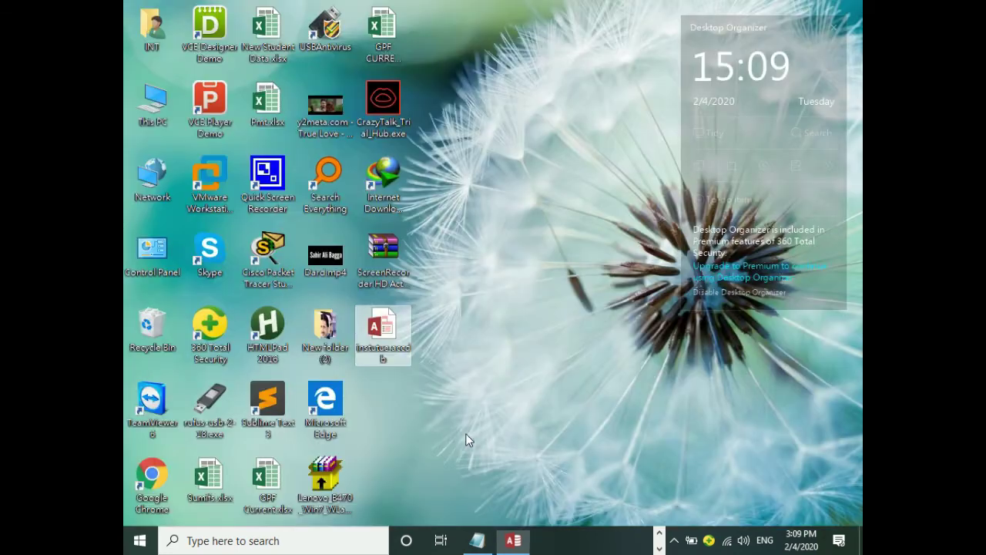
double_click(154, 91)
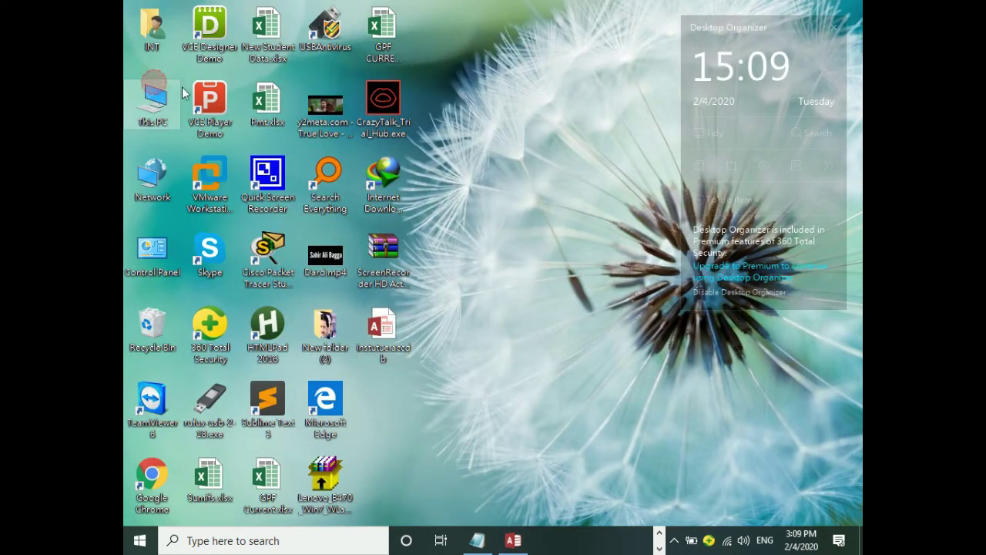
double_click(685, 264)
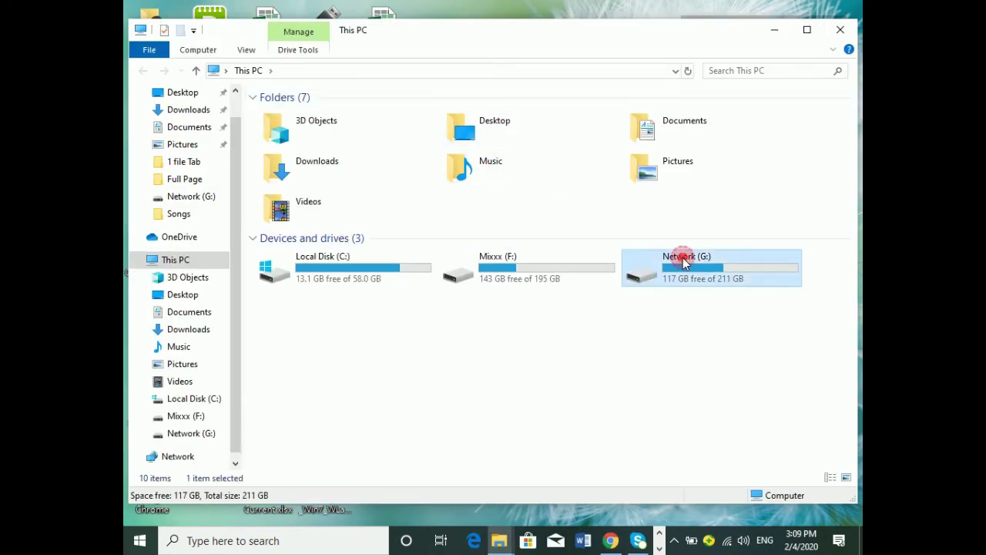
left_click_drag(856, 162, 852, 347)
double_click(542, 402)
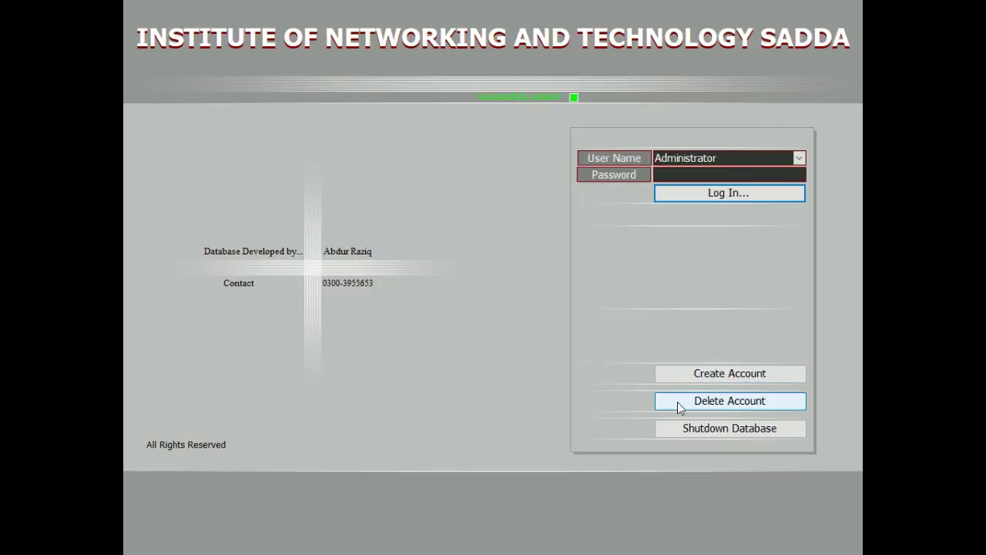
Log in as Administrator with the account password and open the Admission Form.
left_click(800, 158)
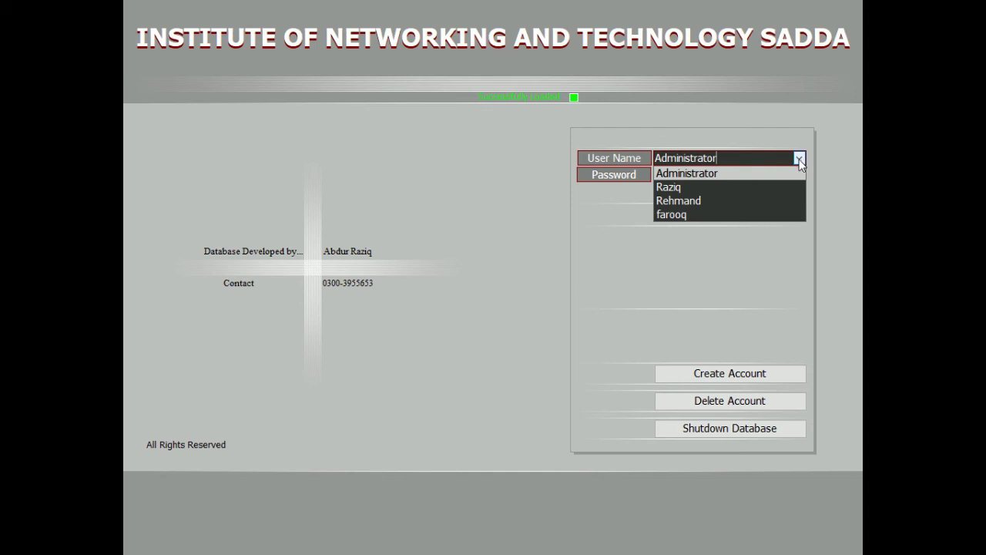
left_click(800, 160)
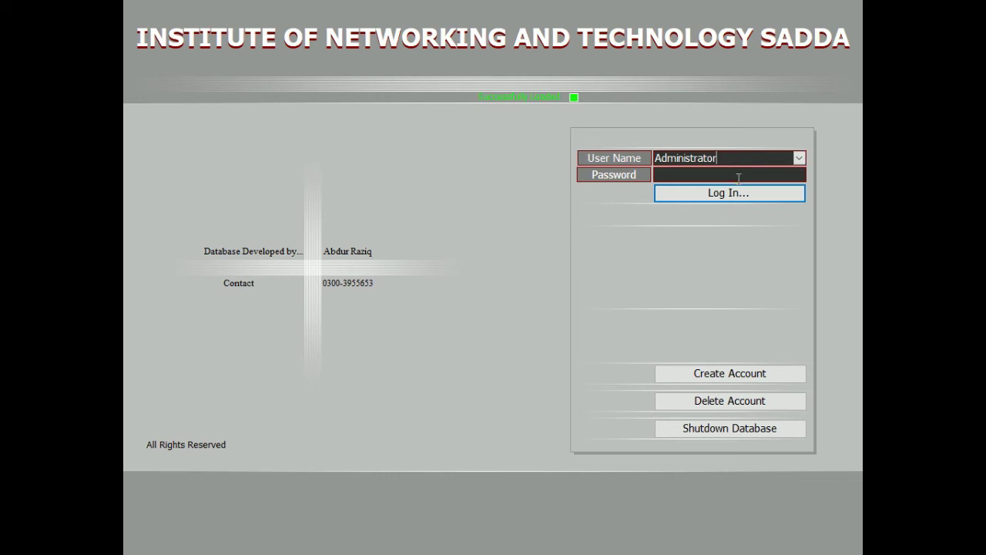
type("**")
key("Return")
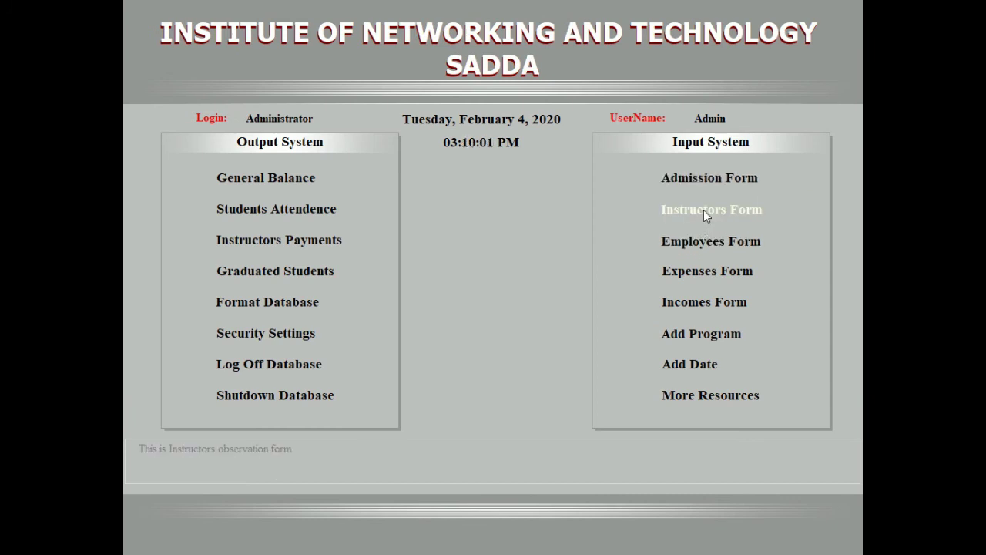
left_click(707, 179)
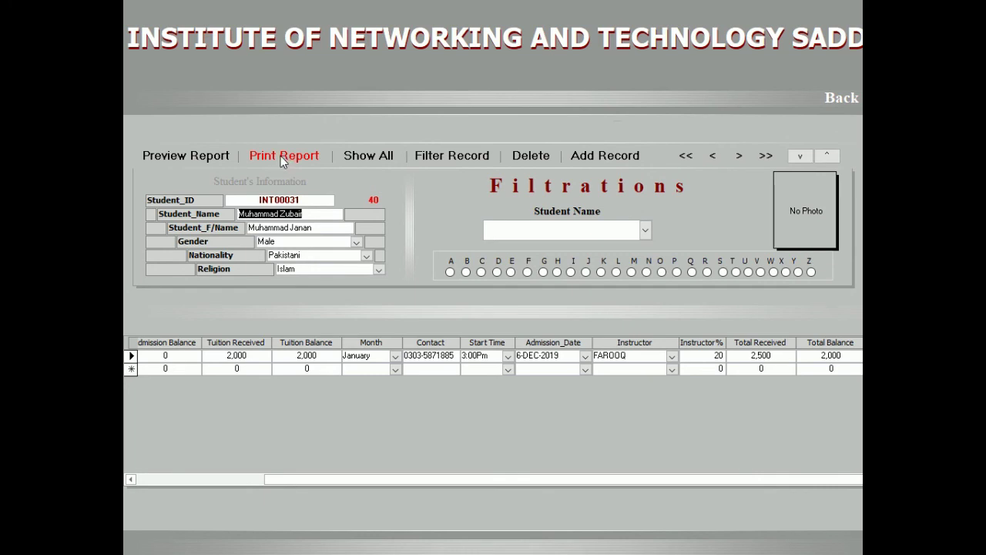
left_click(206, 156)
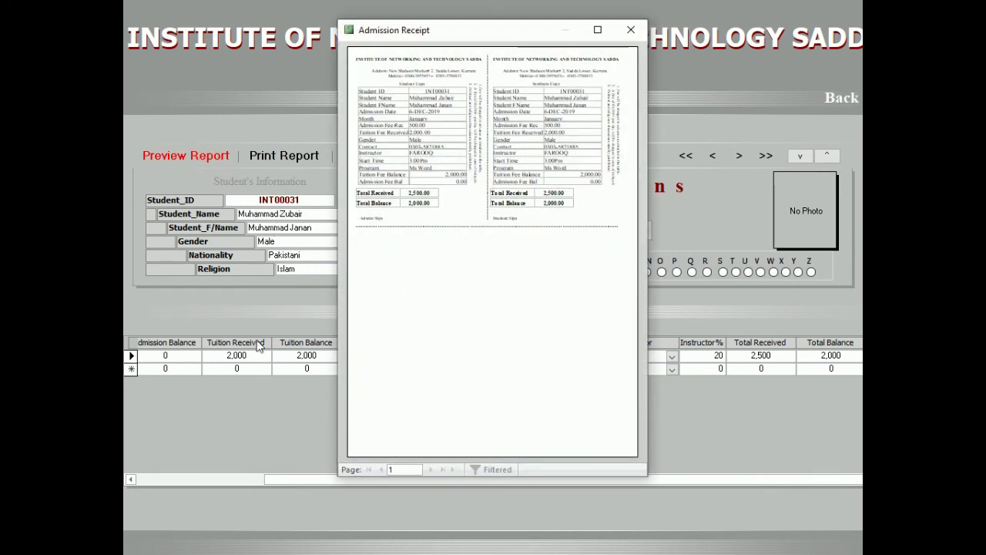
left_click(595, 36)
left_click(509, 42)
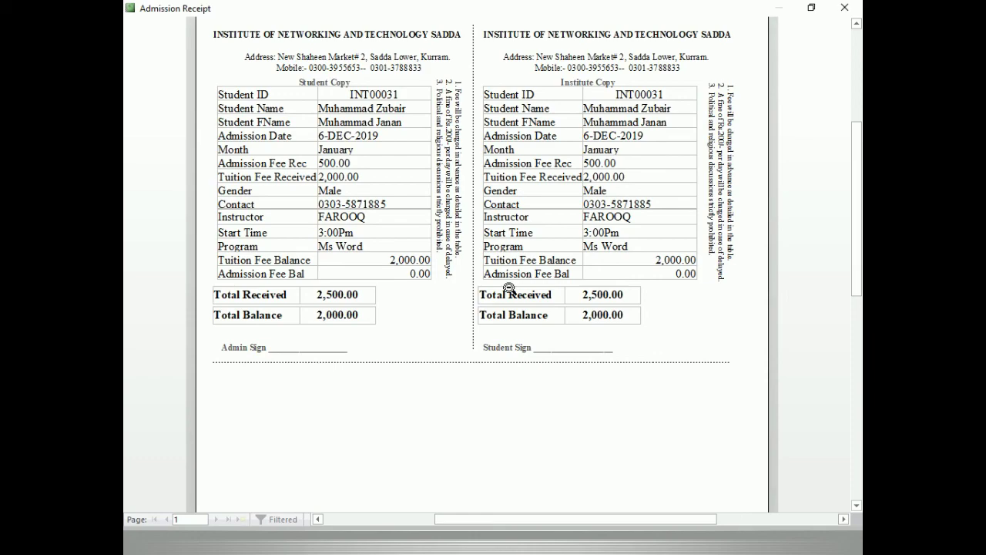
left_click(845, 8)
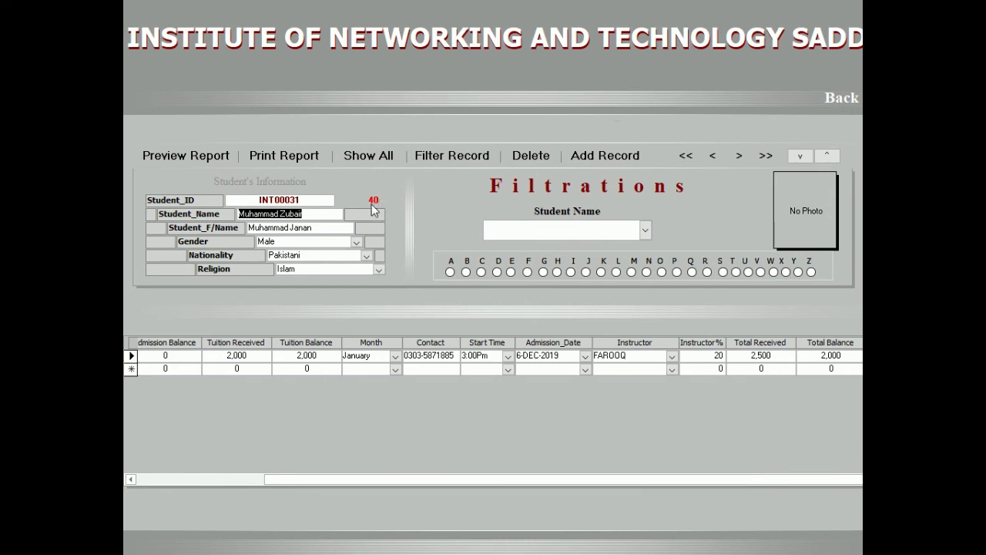
Browse the Student Name filter's list of students without choosing anyone.
left_click(579, 229)
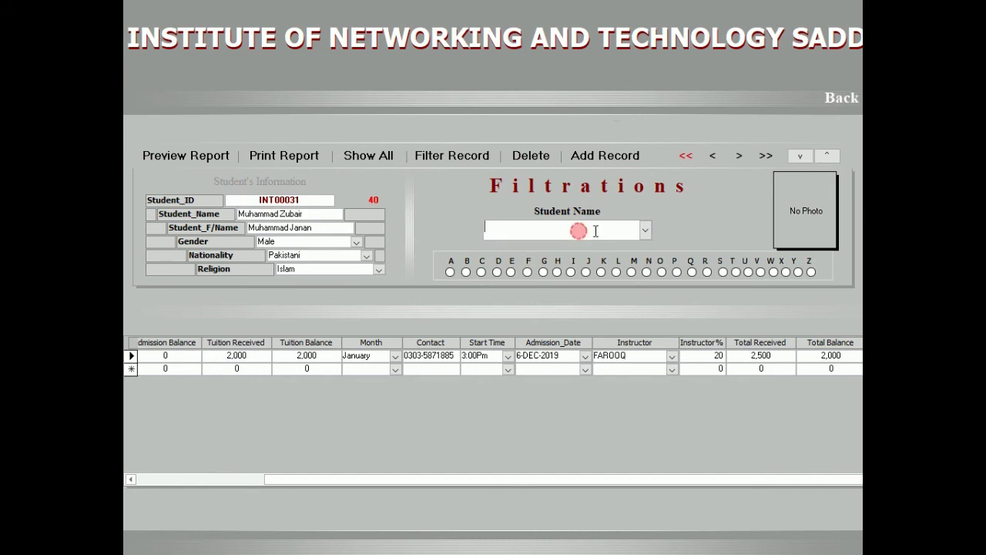
left_click(645, 229)
left_click_drag(645, 261, 645, 422)
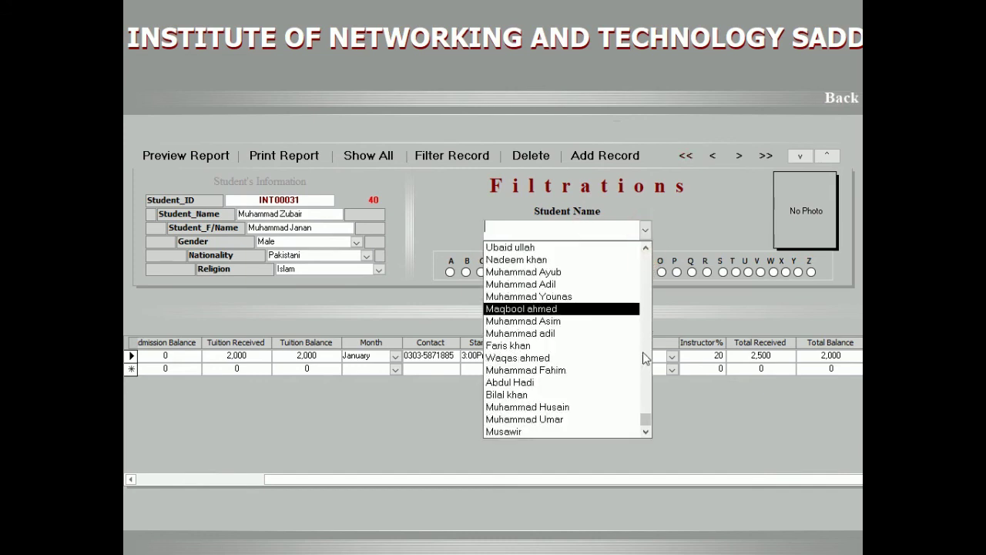
left_click(646, 247)
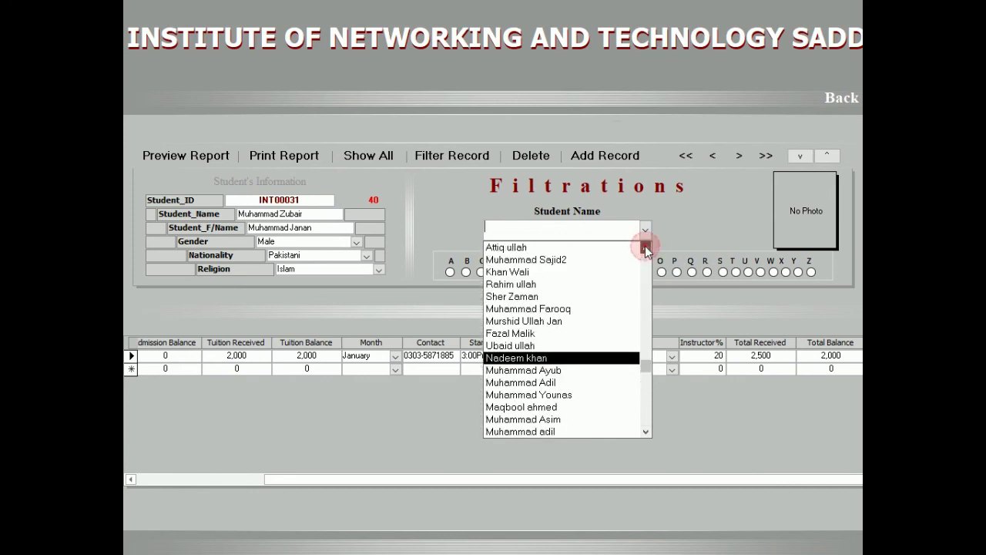
left_click(730, 214)
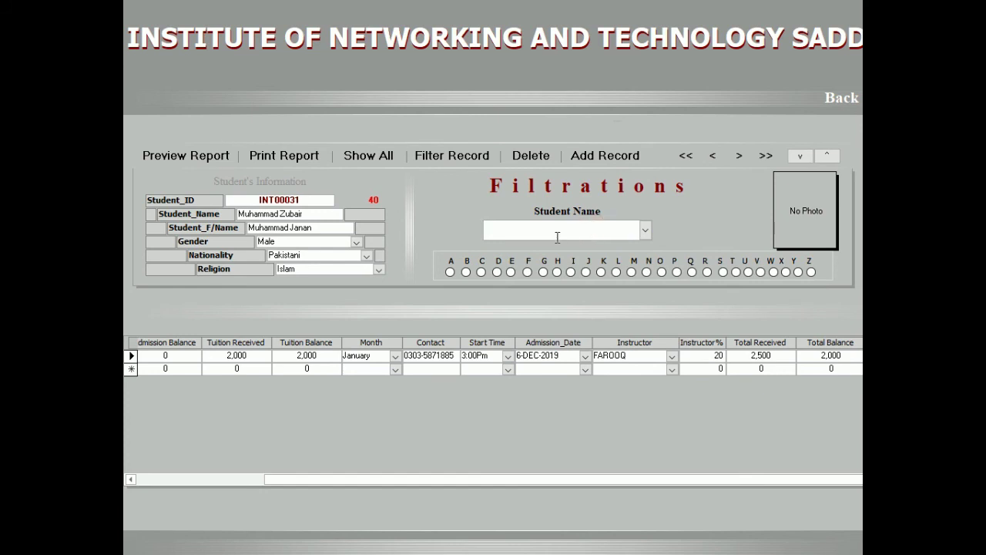
Type a student's name in the Student Name filter, correct it after the not-in-list warning, and load the record.
type("asim'")
key("Return")
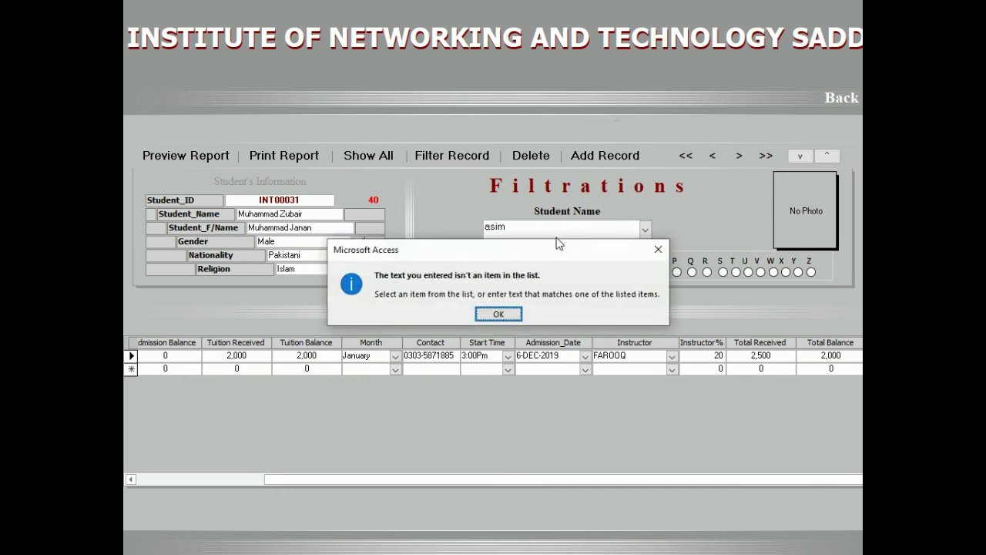
key("Return")
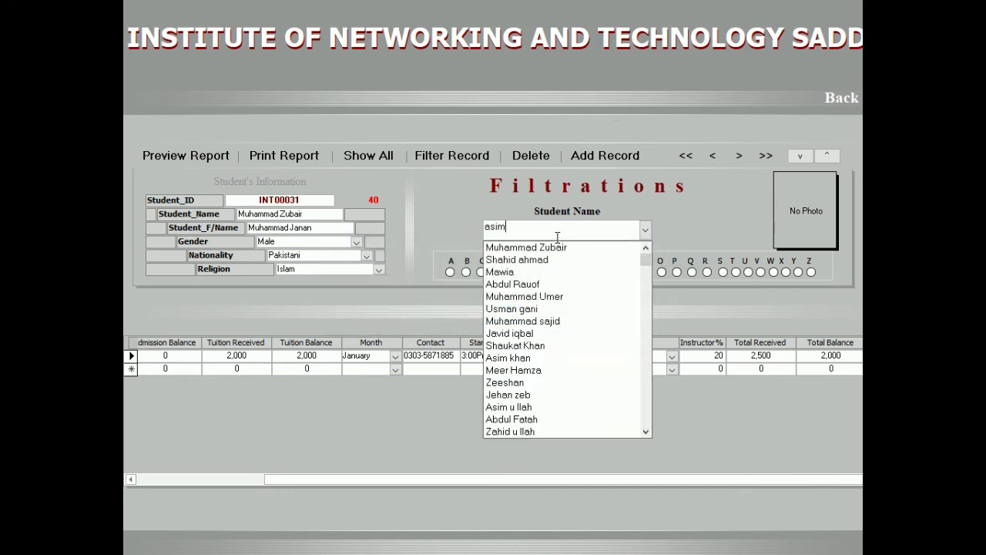
key("BackSpace")
key("BackSpace")
type("im")
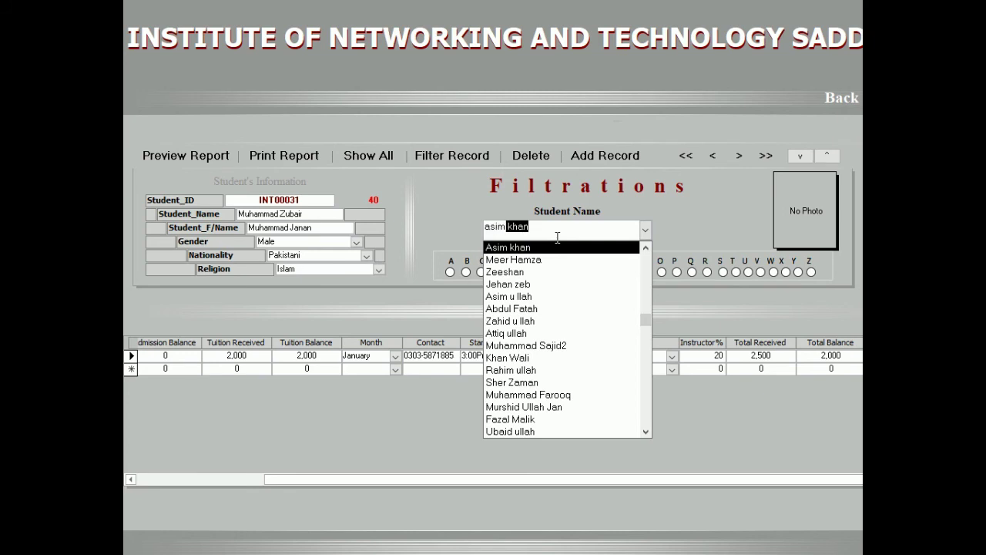
key("Return")
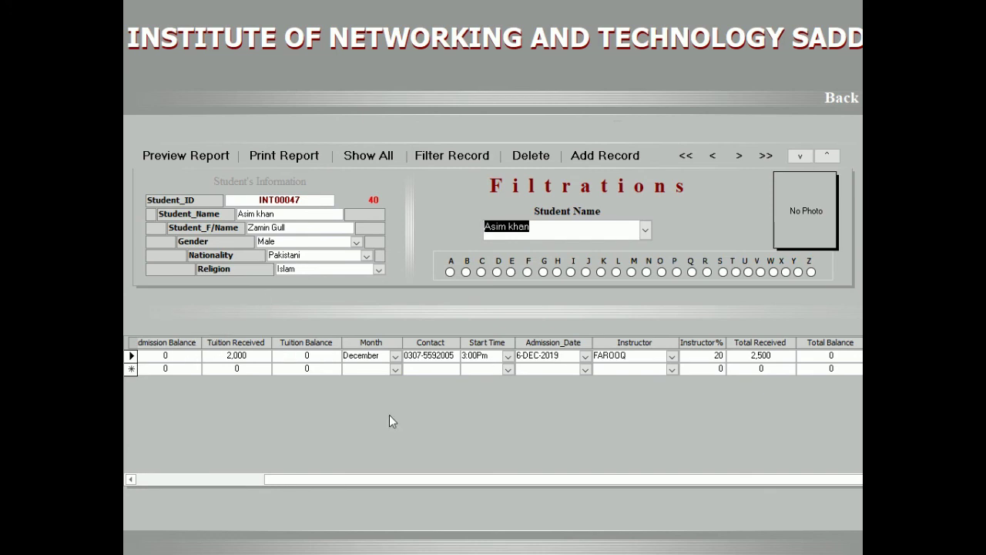
Replace the filter name with another student's name and load that student's record.
left_click_drag(372, 480, 190, 481)
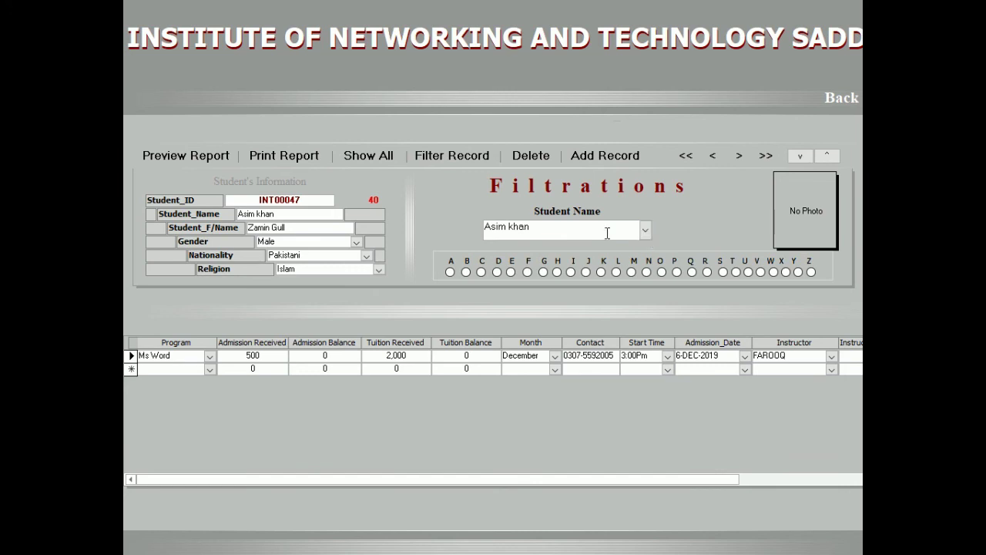
left_click_drag(560, 234, 418, 214)
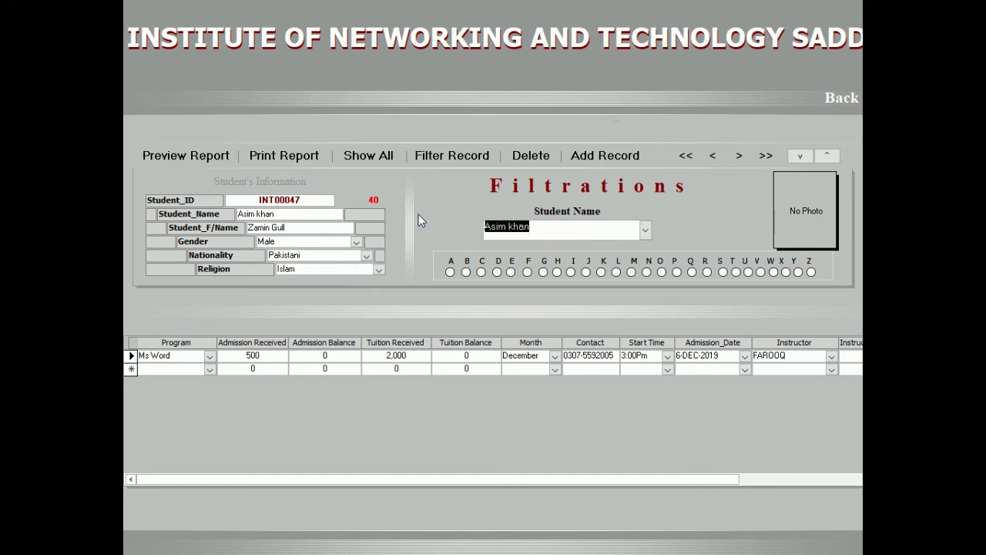
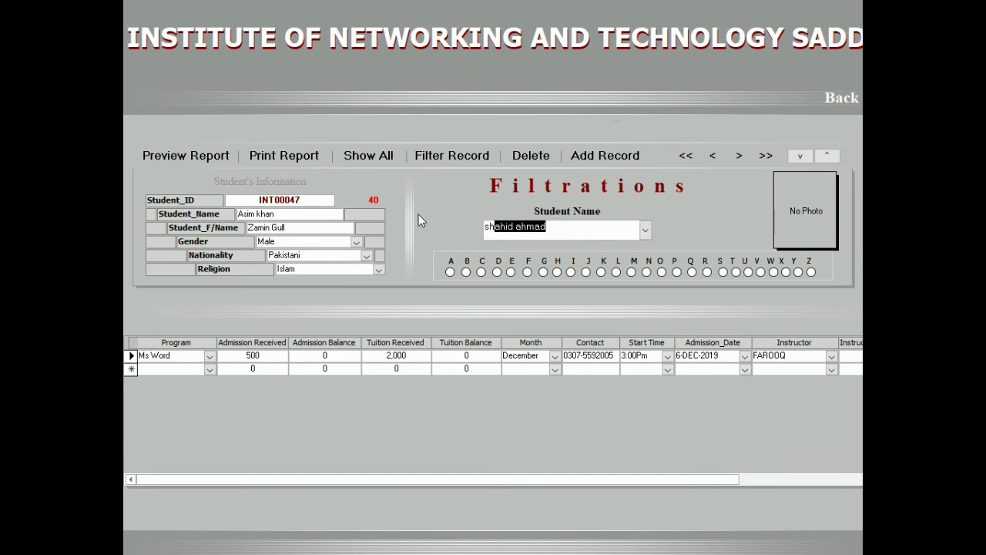
key("Return")
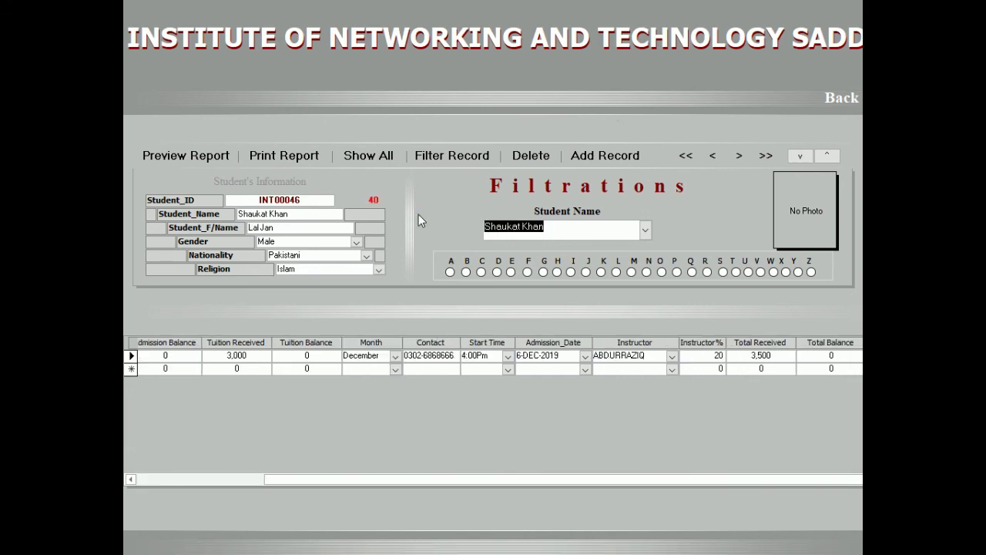
Preview the student's admission receipt full screen, then close the receipt and the admission form.
left_click(194, 157)
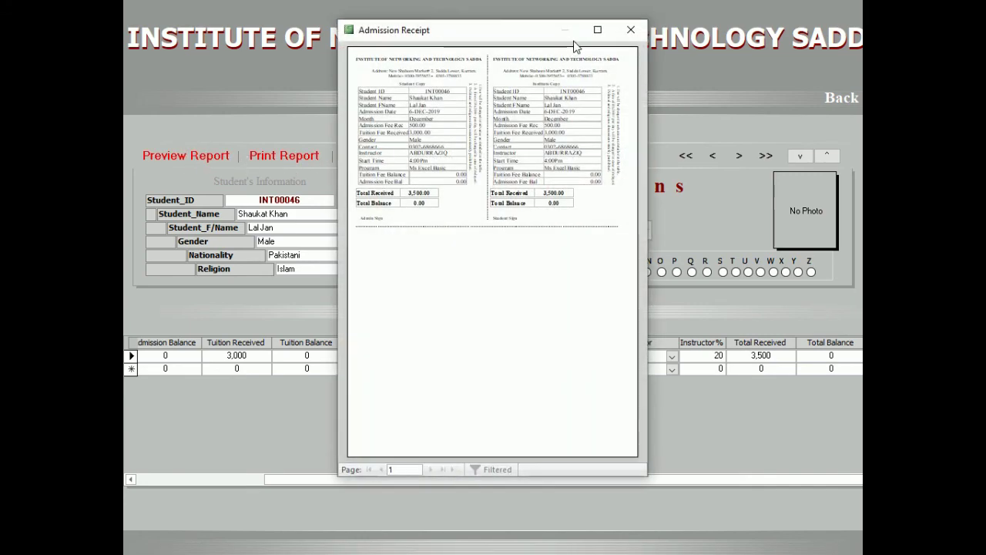
left_click(598, 31)
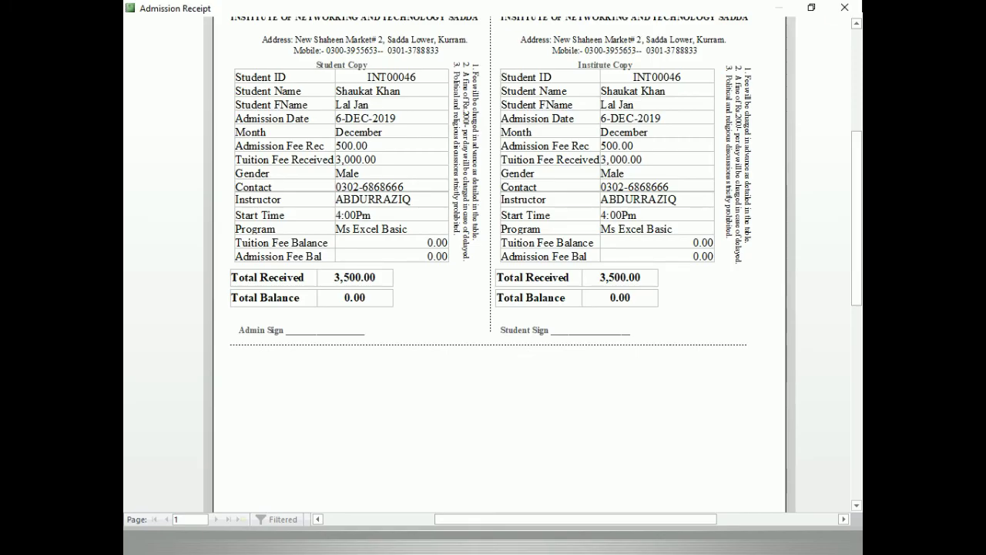
left_click(857, 6)
left_click(841, 99)
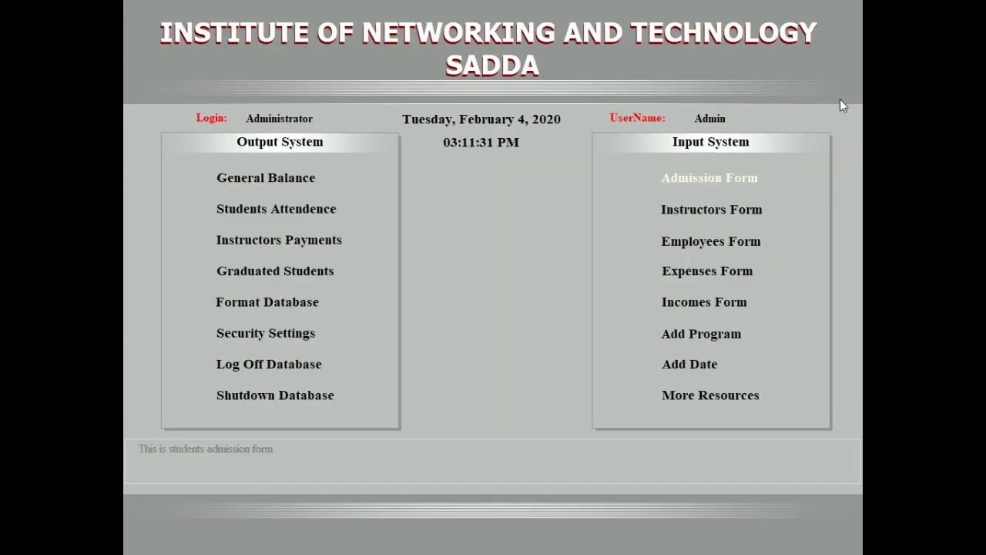
left_click(288, 181)
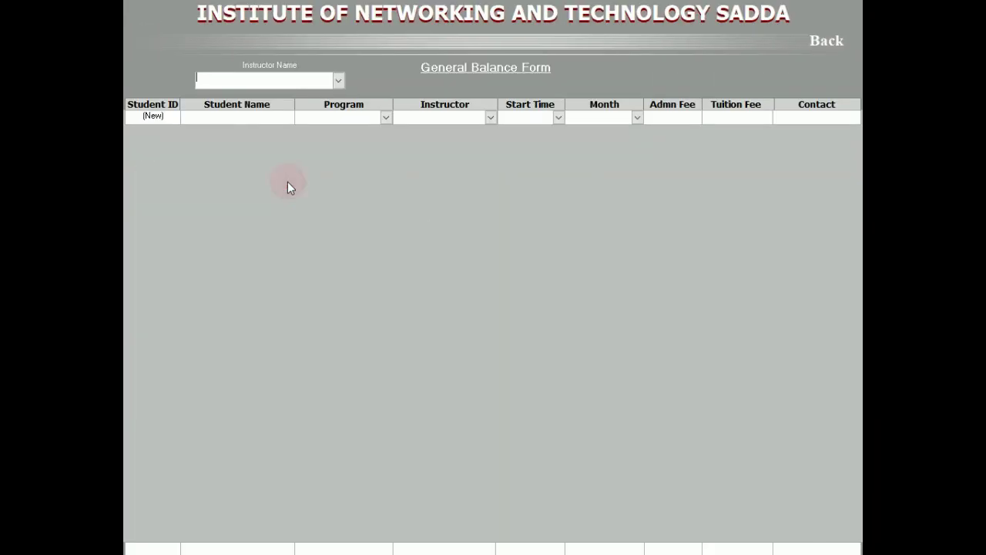
left_click(339, 81)
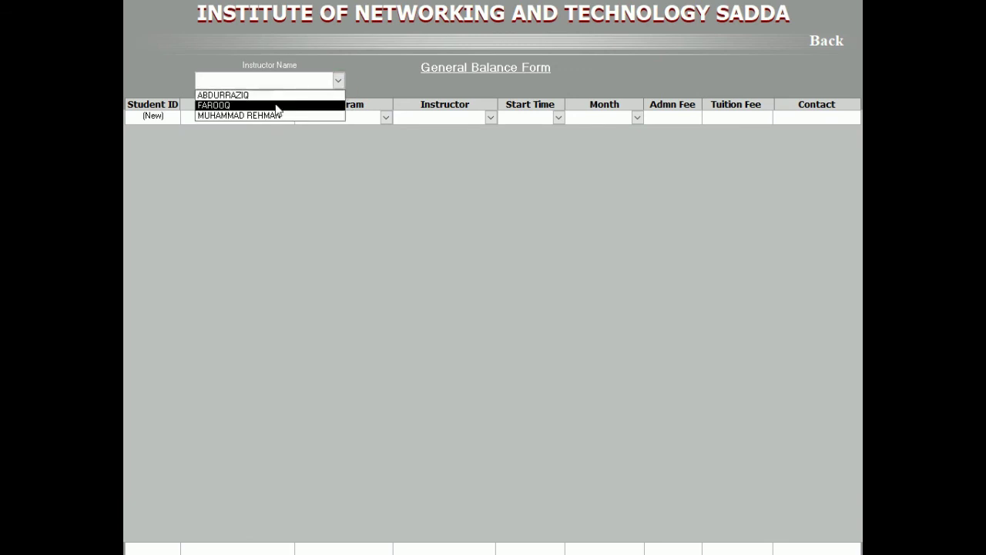
left_click(279, 97)
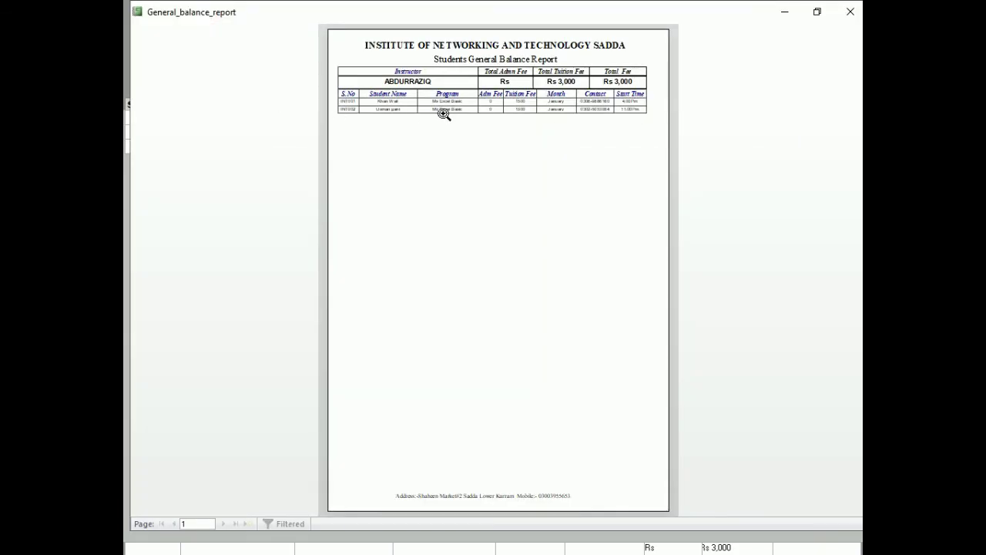
left_click(486, 77)
left_click(851, 12)
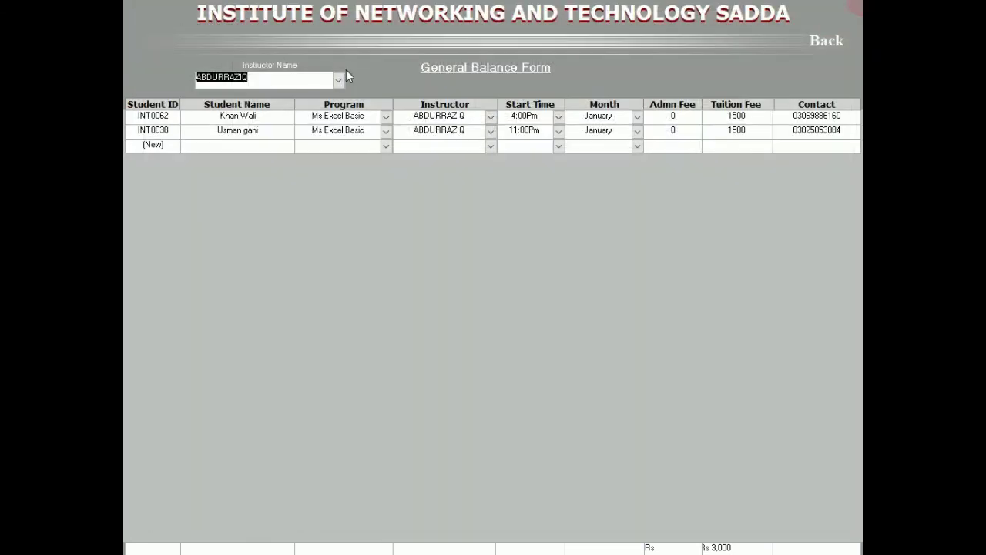
left_click(343, 77)
left_click(299, 103)
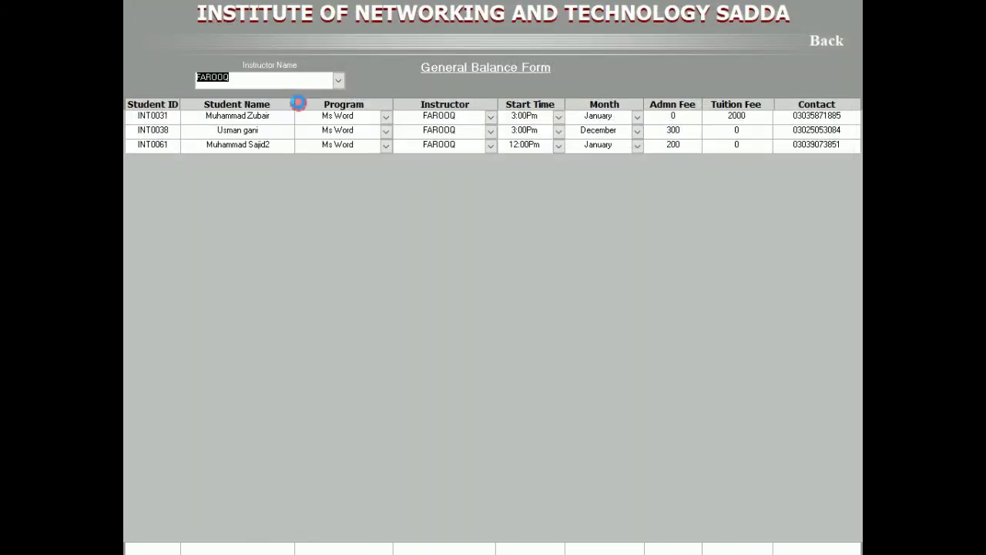
left_click(593, 61)
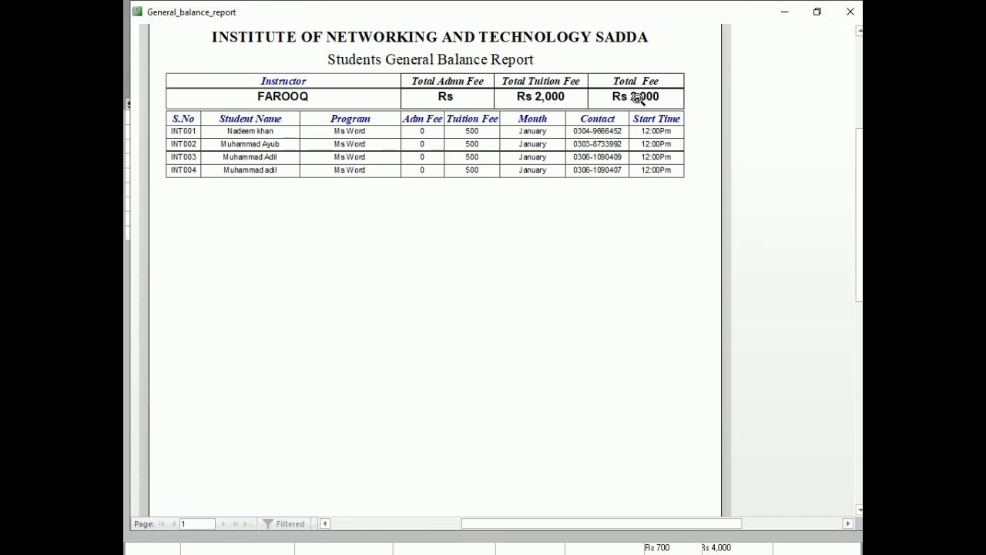
left_click(851, 12)
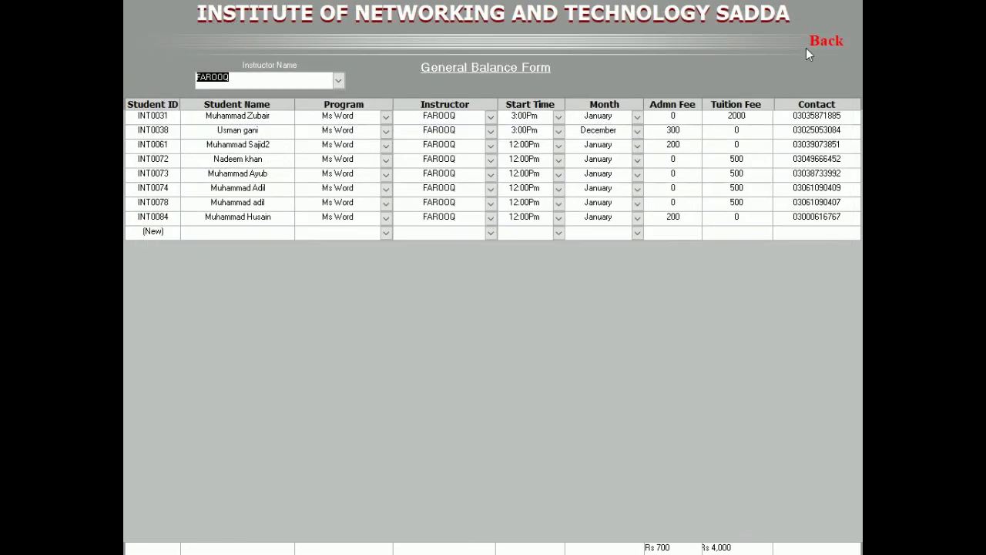
left_click(807, 49)
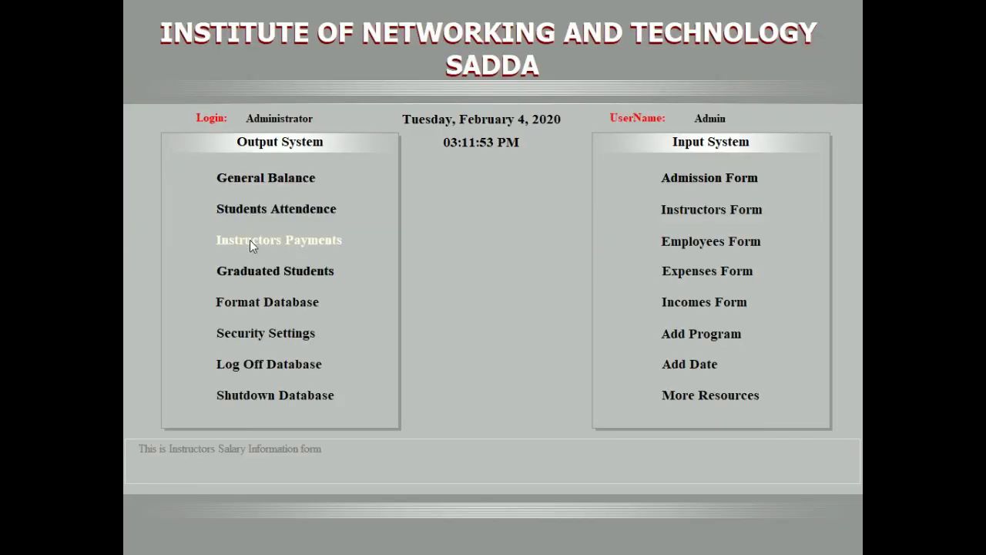
Open Students Attendence and view the first instructor's students and attendance sheet.
left_click(249, 215)
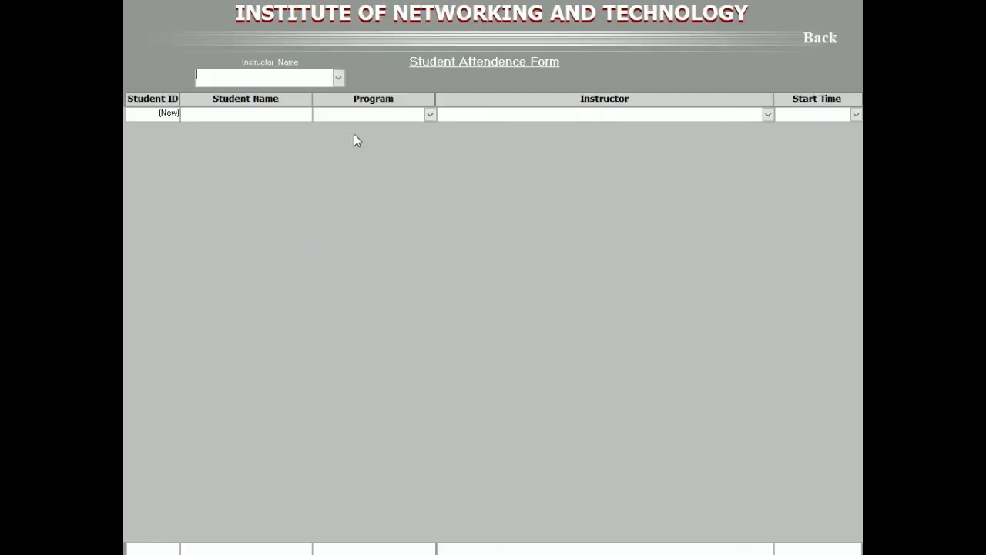
left_click(339, 77)
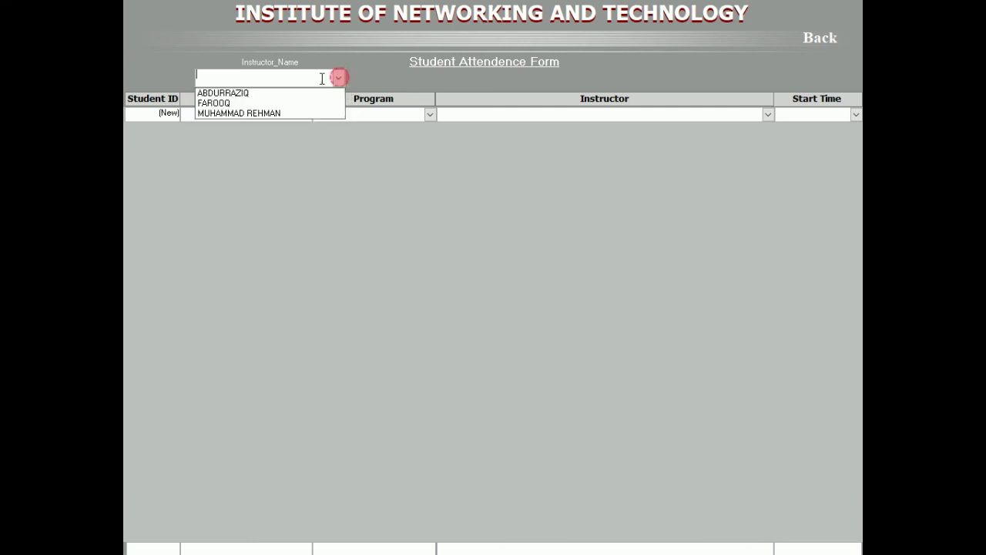
left_click(260, 93)
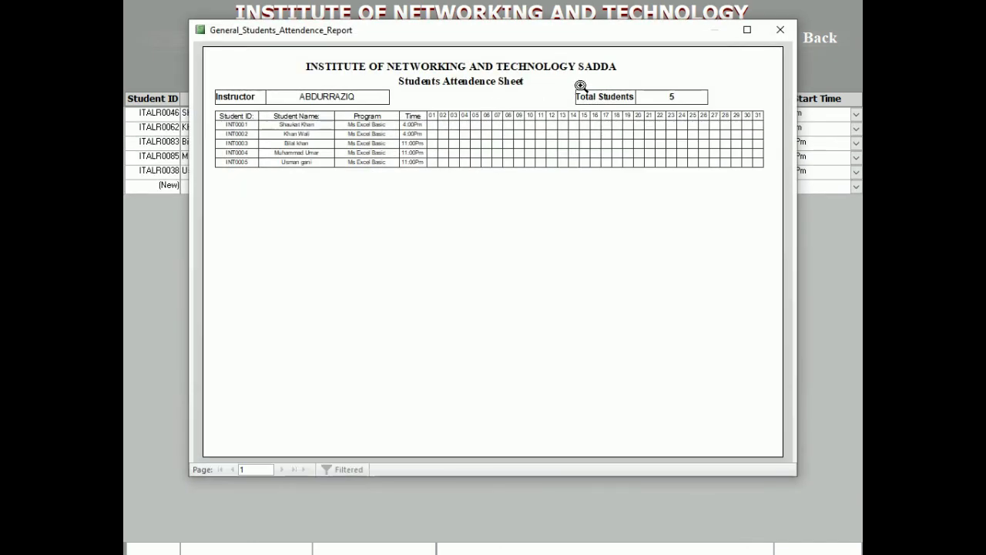
left_click(780, 29)
Switch to the second instructor's students, then view and close their attendance sheet.
left_click(338, 77)
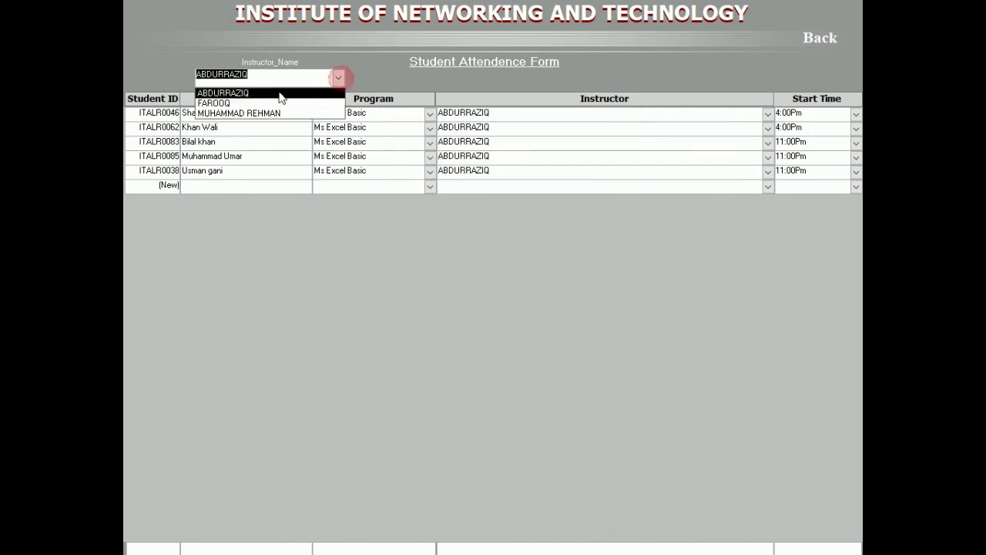
left_click(253, 102)
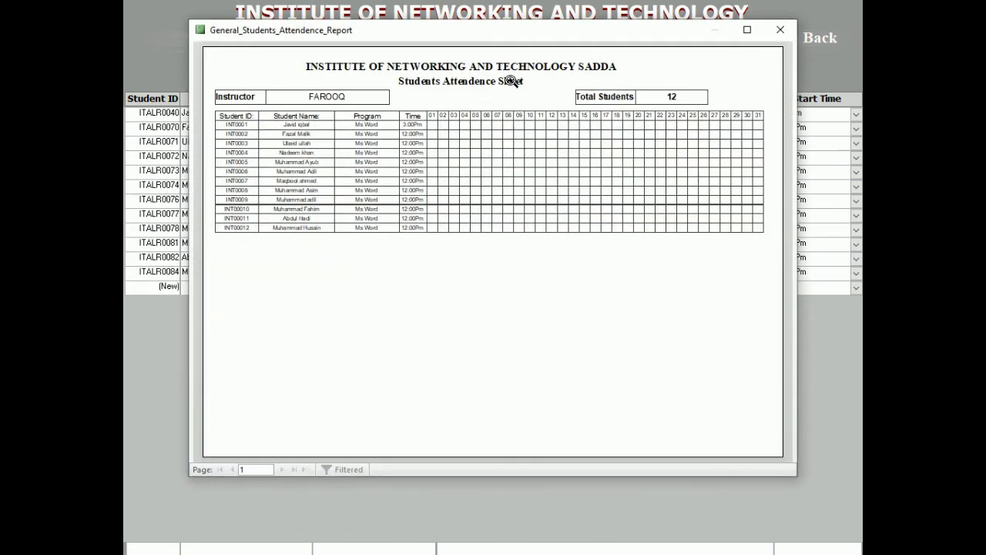
left_click(292, 143)
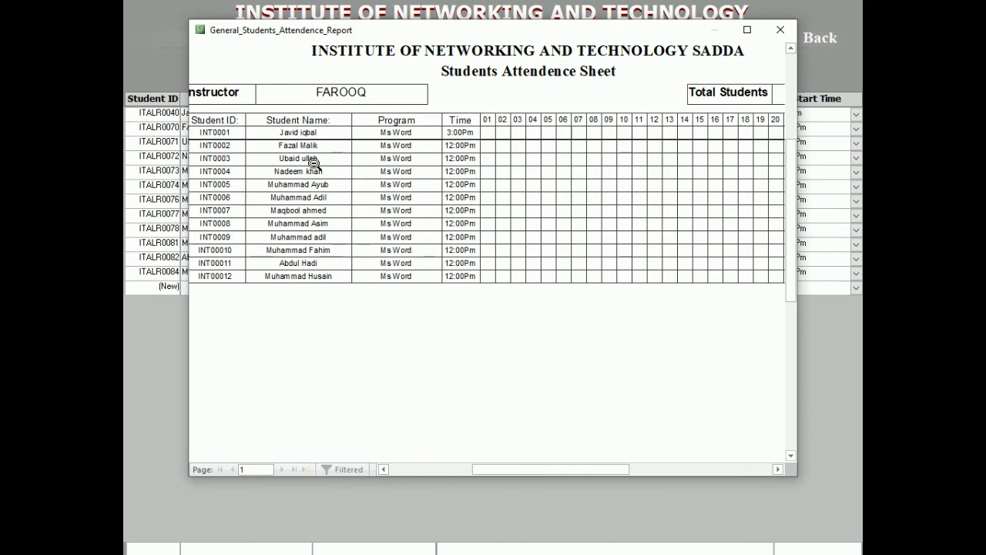
left_click(781, 30)
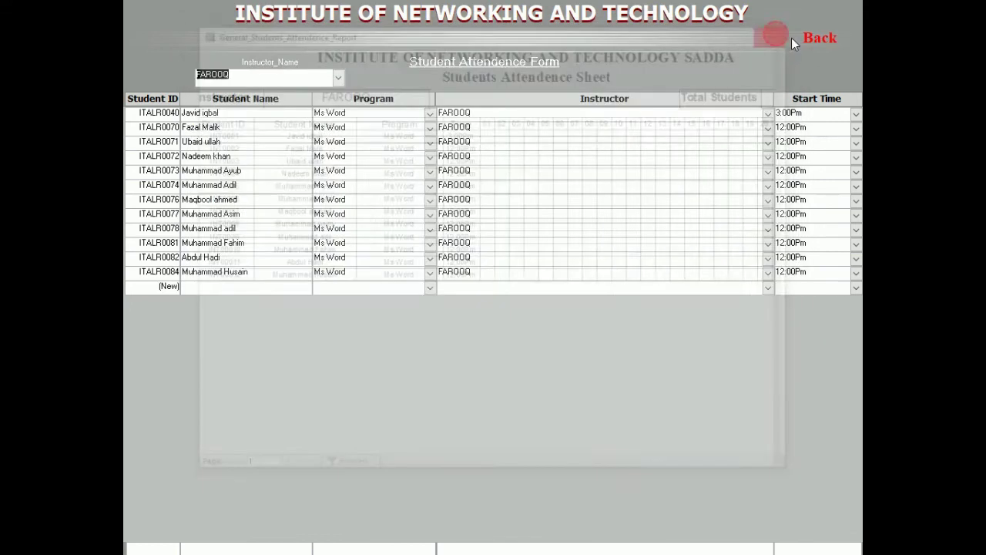
Close the attendance form and review the Photo and Male data types in the fees table design.
left_click(811, 44)
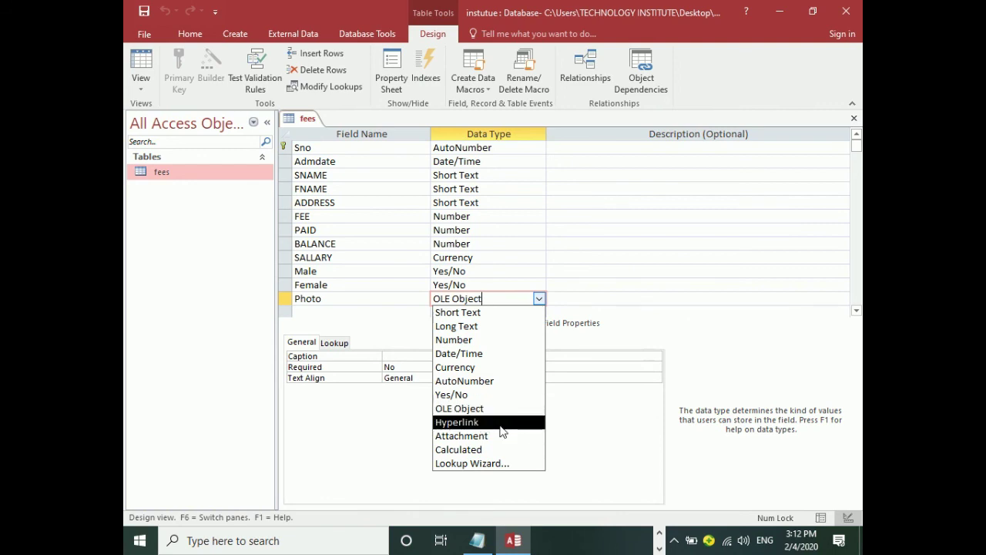
left_click(336, 297)
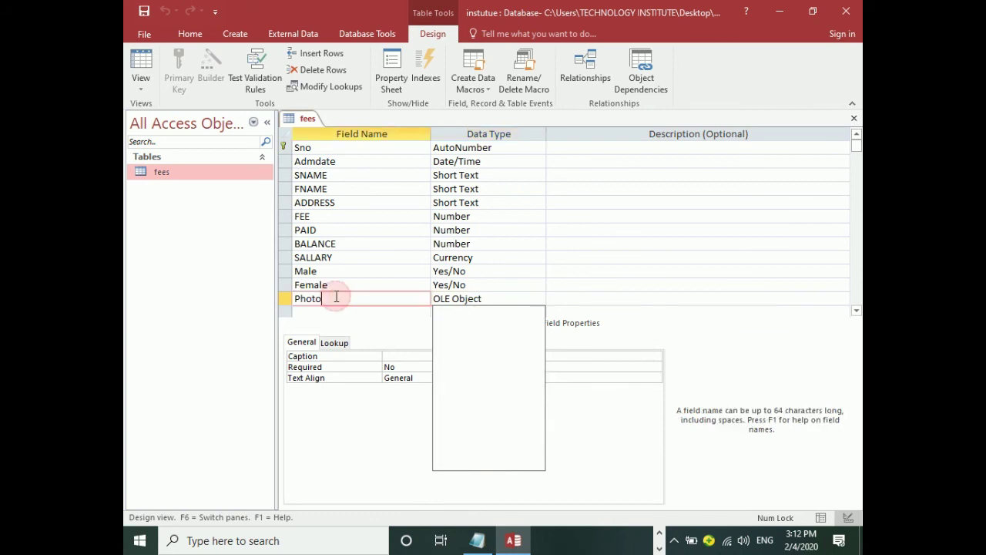
left_click(321, 311)
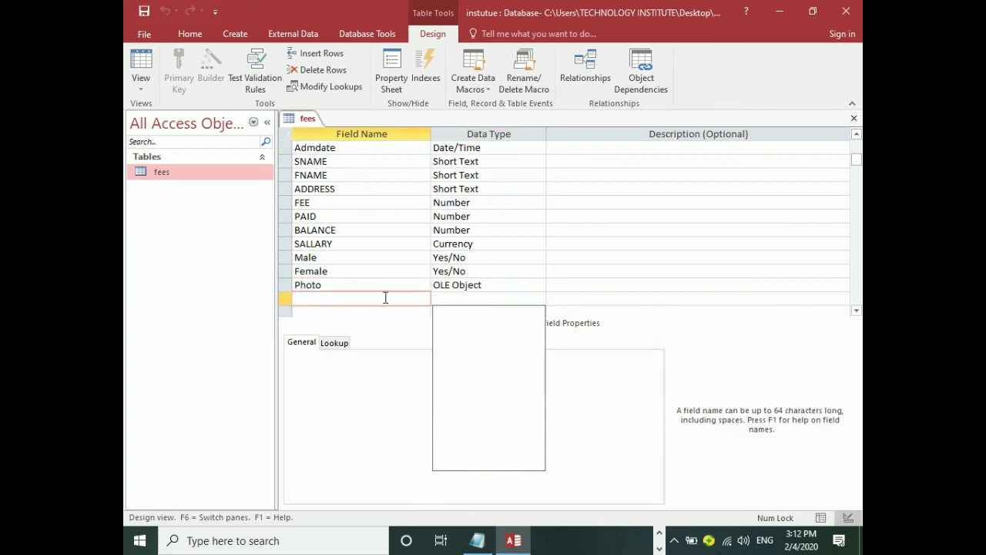
left_click(507, 261)
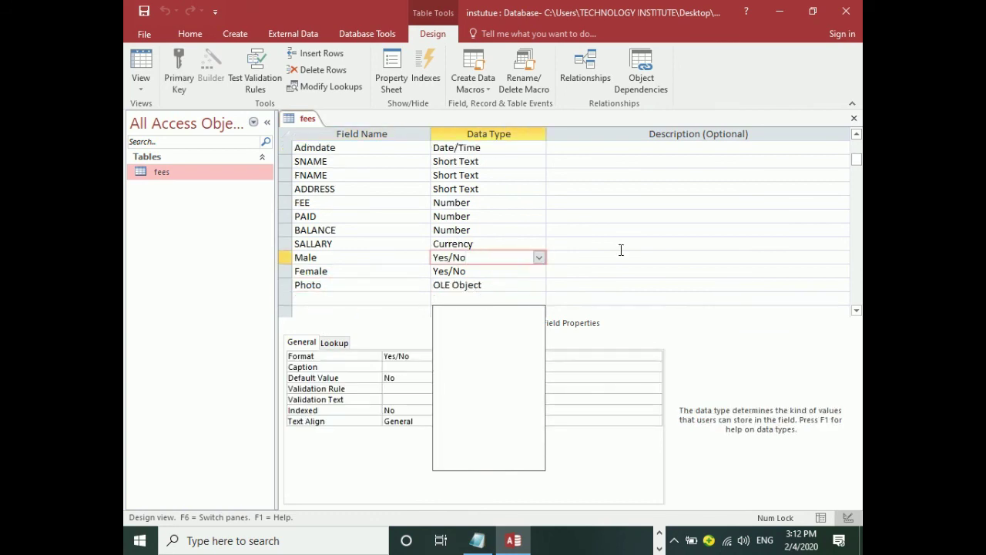
key("F2")
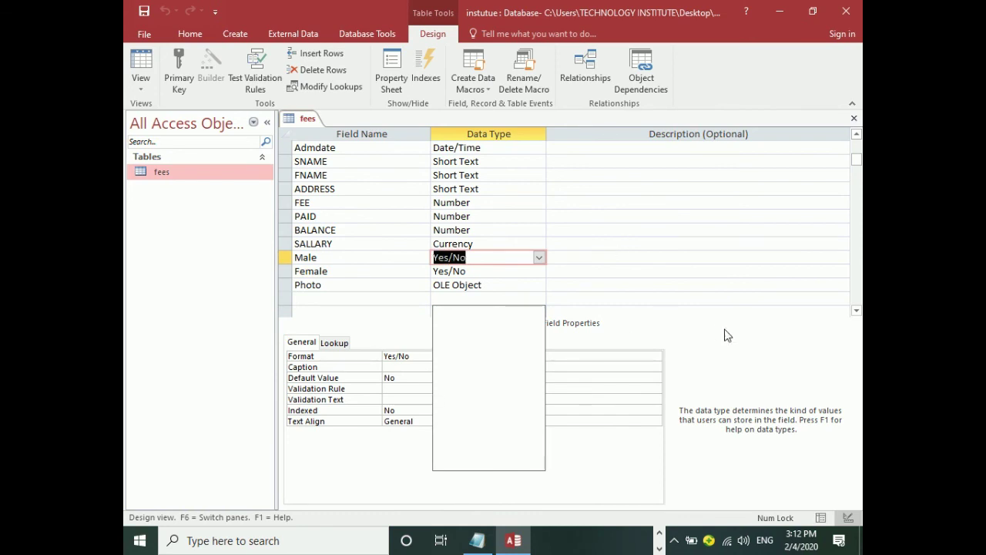
Add a CV field of type Hyperlink below Photo and save the table design.
left_click(320, 300)
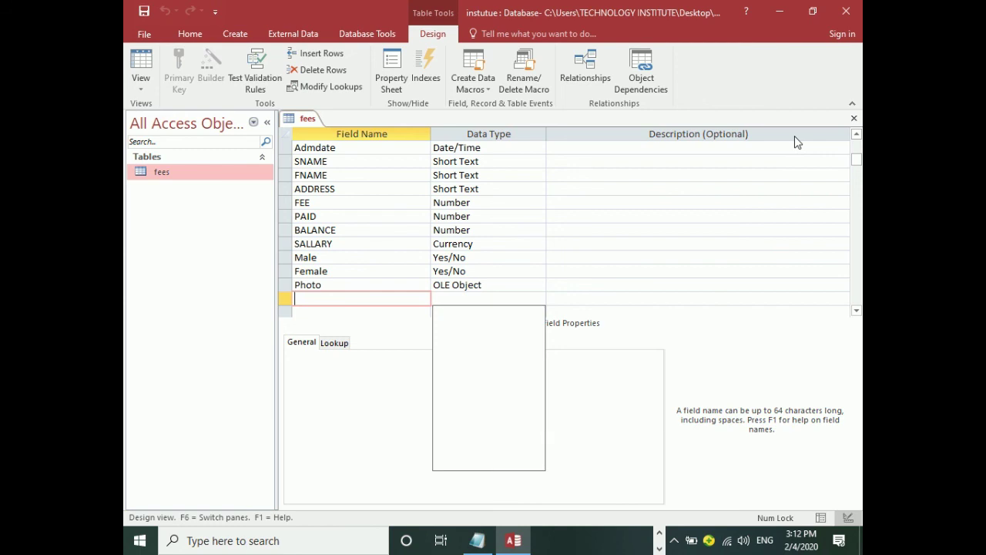
key("Caps_Lock")
type("CV")
key("Tab")
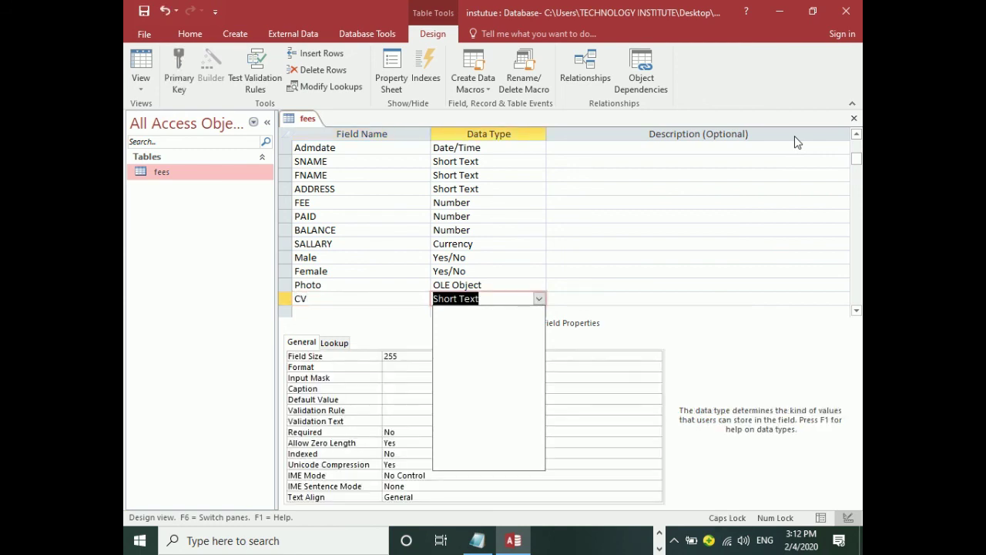
type("Hyperlink")
key("Tab")
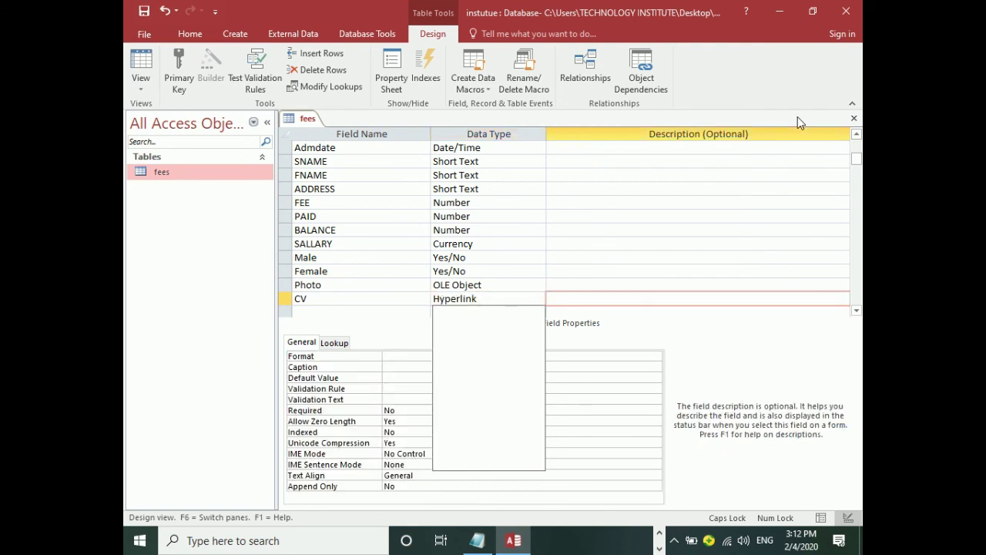
key("ctrl+s")
In Datasheet View, link record one's CV to GPF CURRENT UPDATES 2020.xlsx, displayed as MY CV.xlsx.
left_click(137, 68)
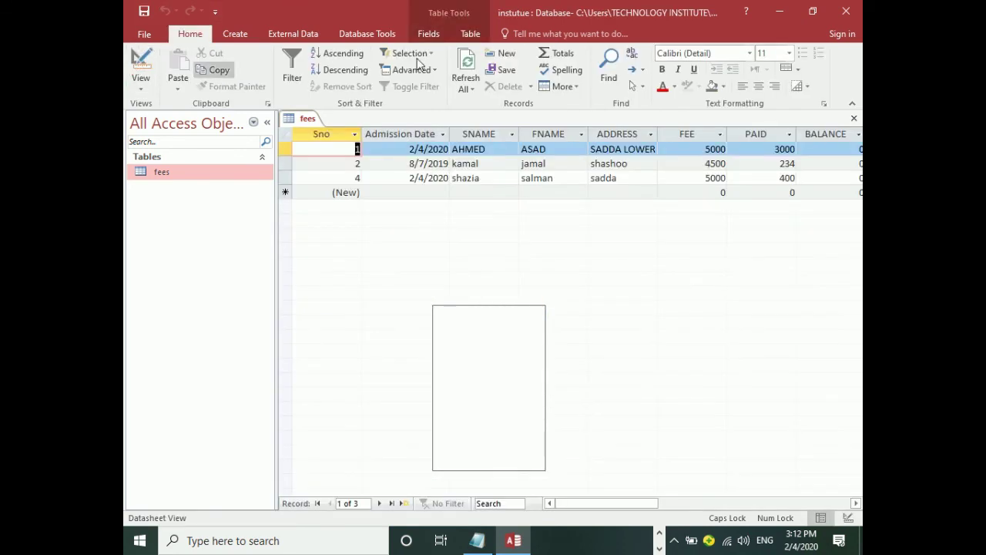
key("Tab")
key("Tab")
key("Tab")
key("Tab")
key("Tab")
key("Tab")
key("Tab")
key("Tab")
key("Tab")
key("Tab")
key("Tab")
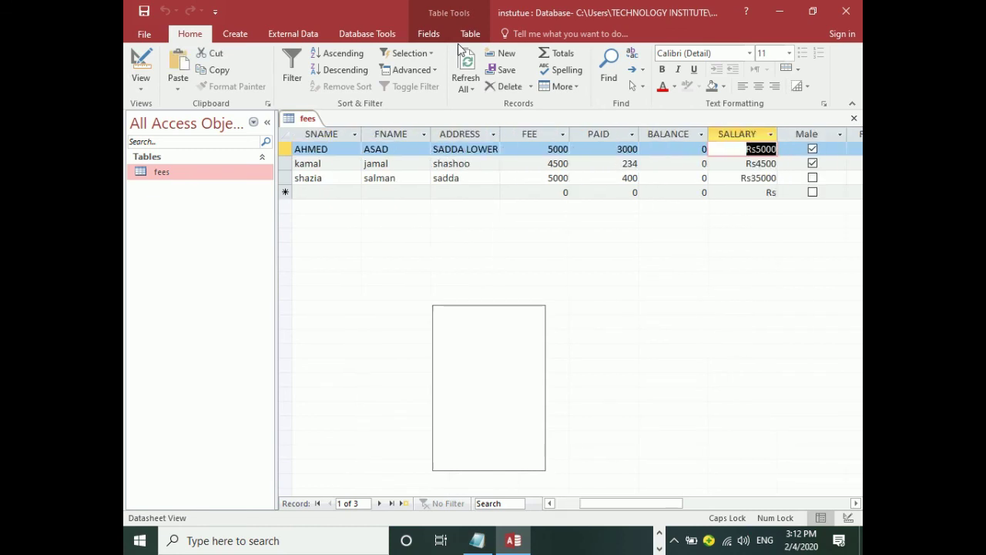
key("Tab")
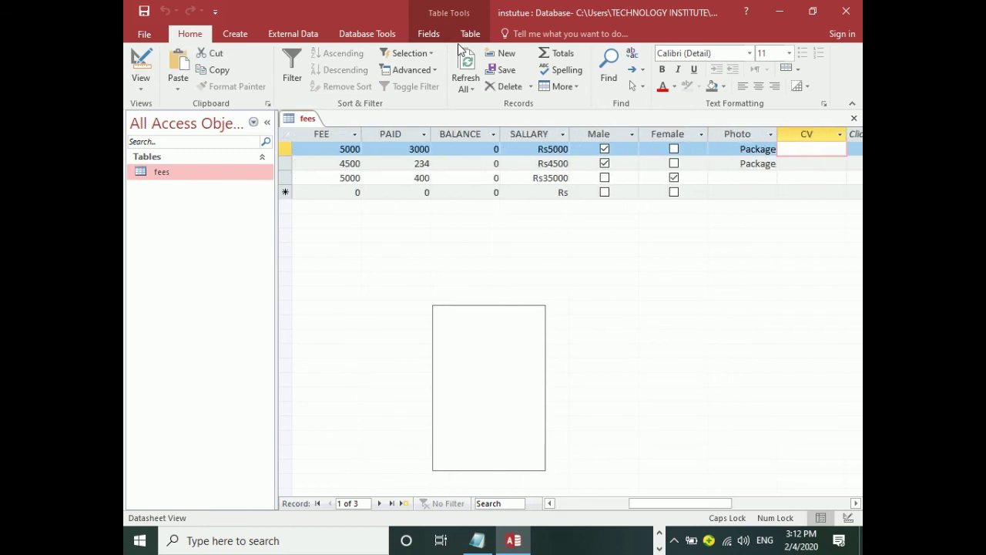
right_click(824, 150)
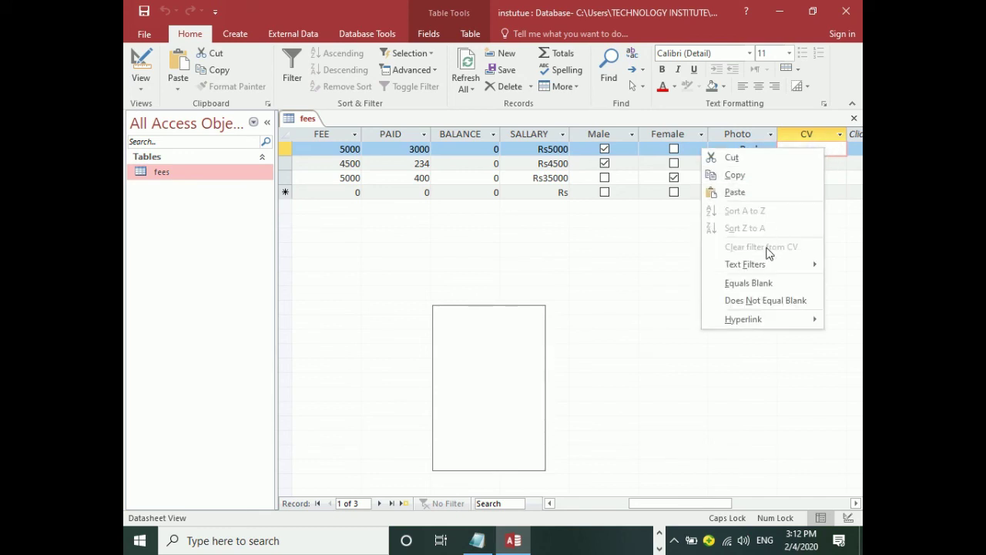
mouse_move(727, 320)
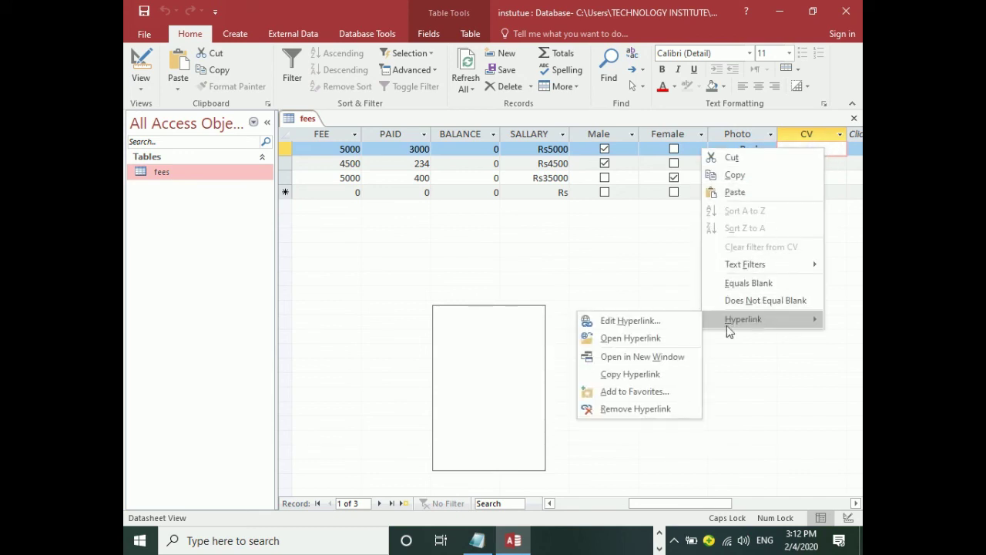
left_click(617, 322)
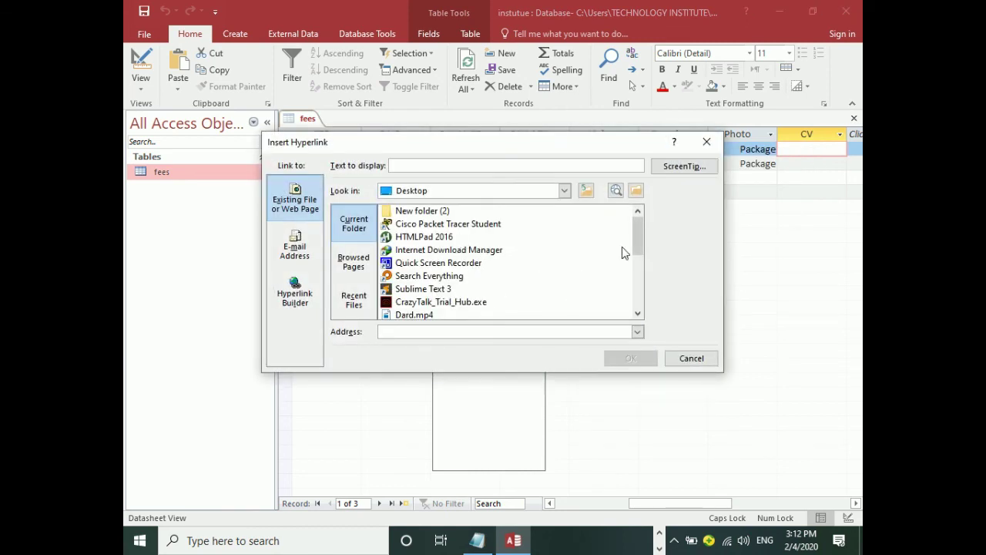
left_click_drag(642, 231, 626, 265)
left_click(435, 250)
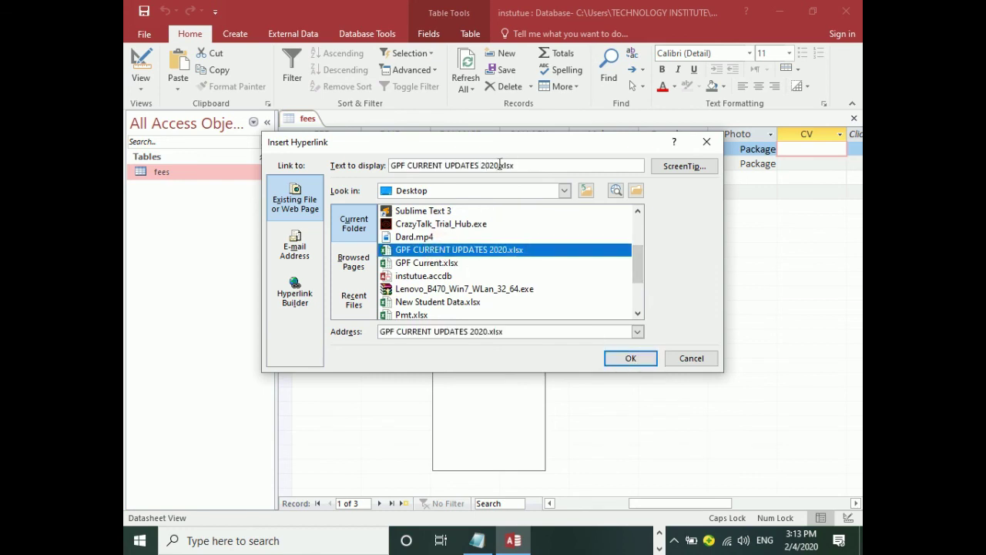
left_click_drag(499, 165, 373, 176)
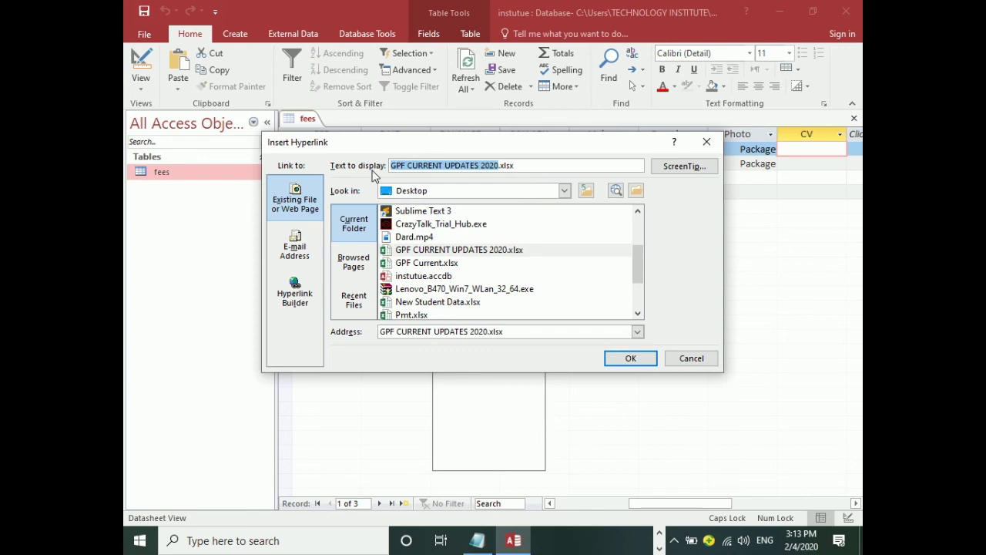
type("MY CV")
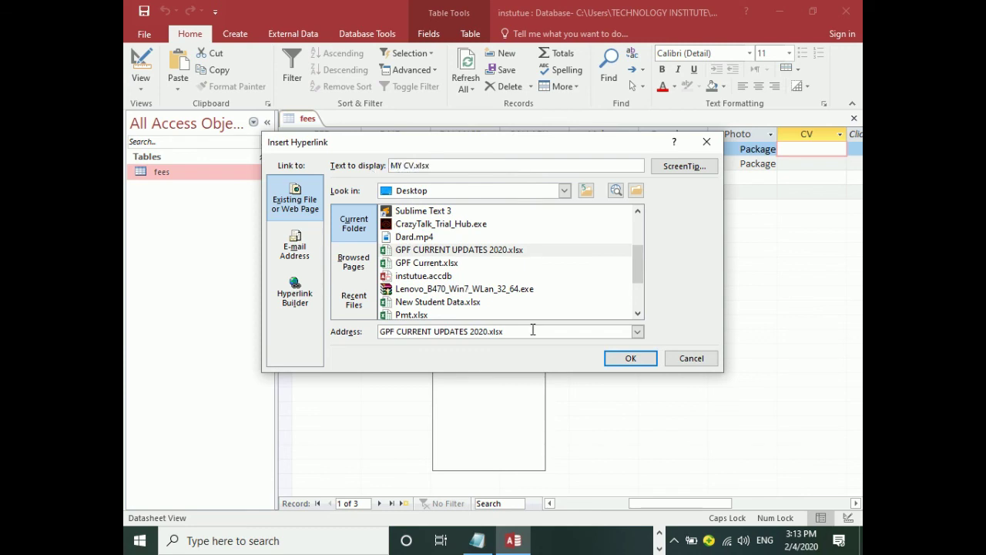
left_click(617, 359)
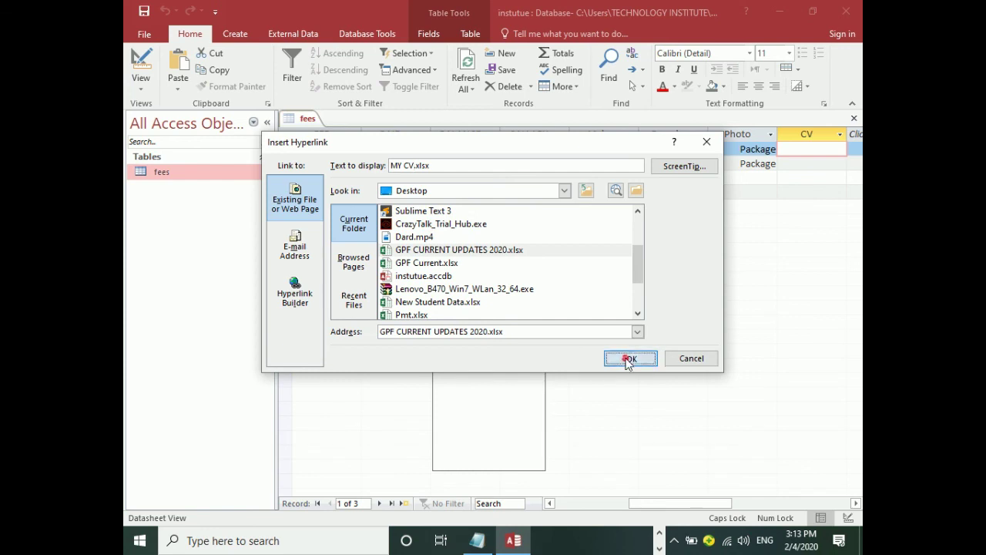
Follow the MY CV.xlsx link and allow the workbook to open.
left_click(825, 164)
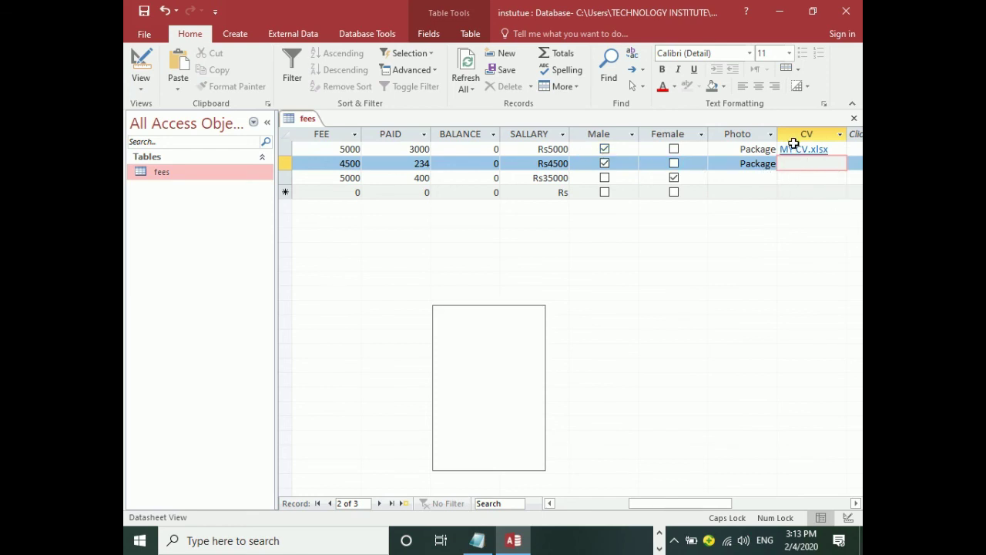
left_click(798, 150)
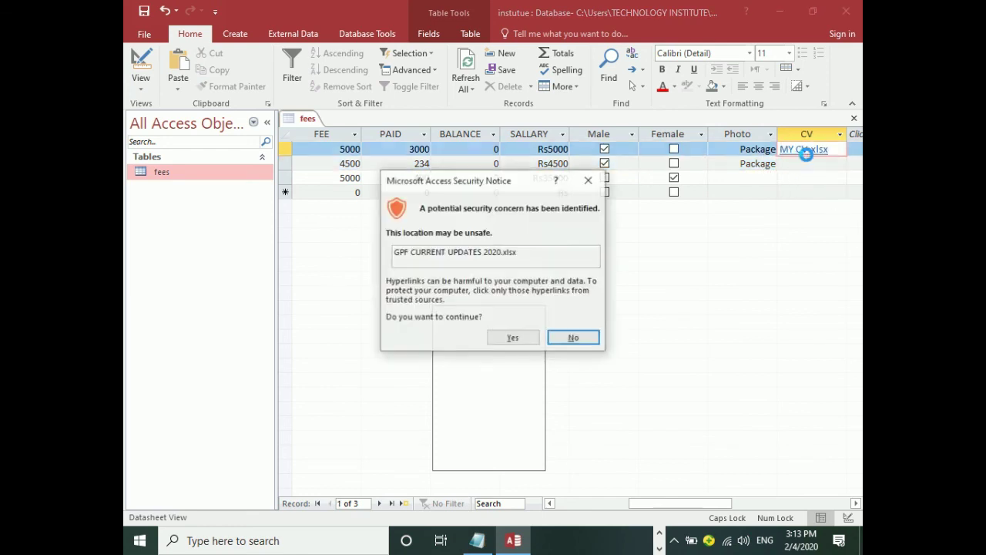
left_click(502, 339)
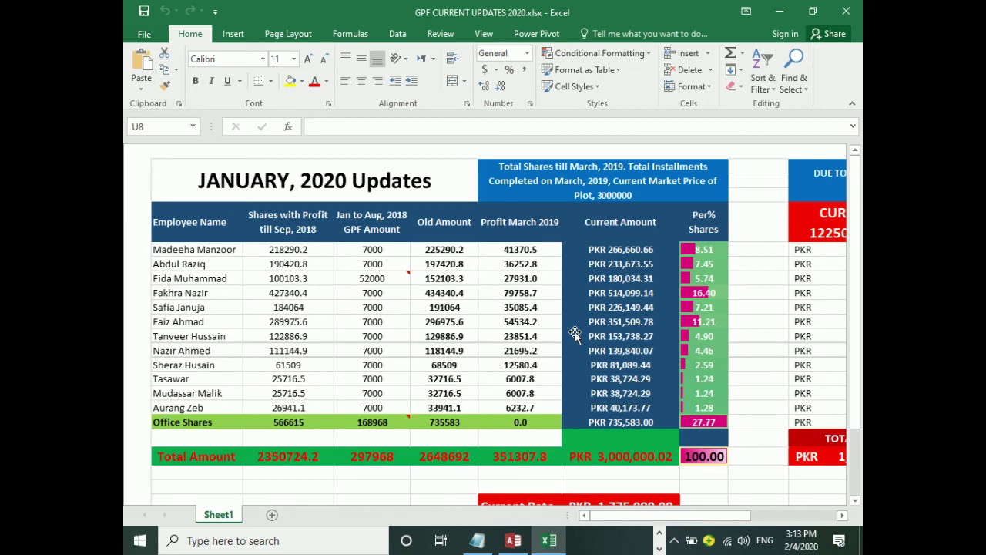
Close the GPF CURRENT UPDATES 2020.xlsx workbook in Excel.
left_click(860, 7)
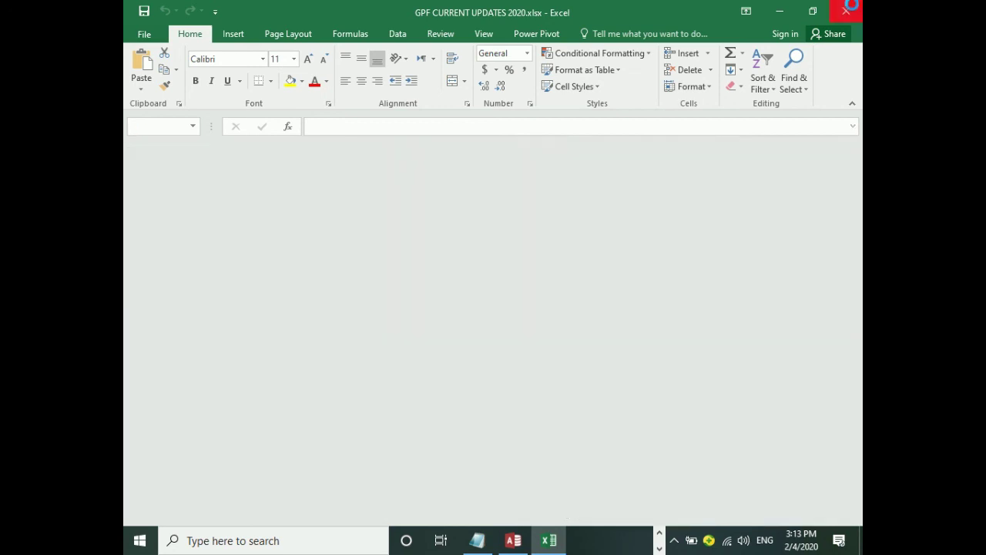
Set the second record's CV hyperlink to Pmt.xlsx.
left_click(806, 164)
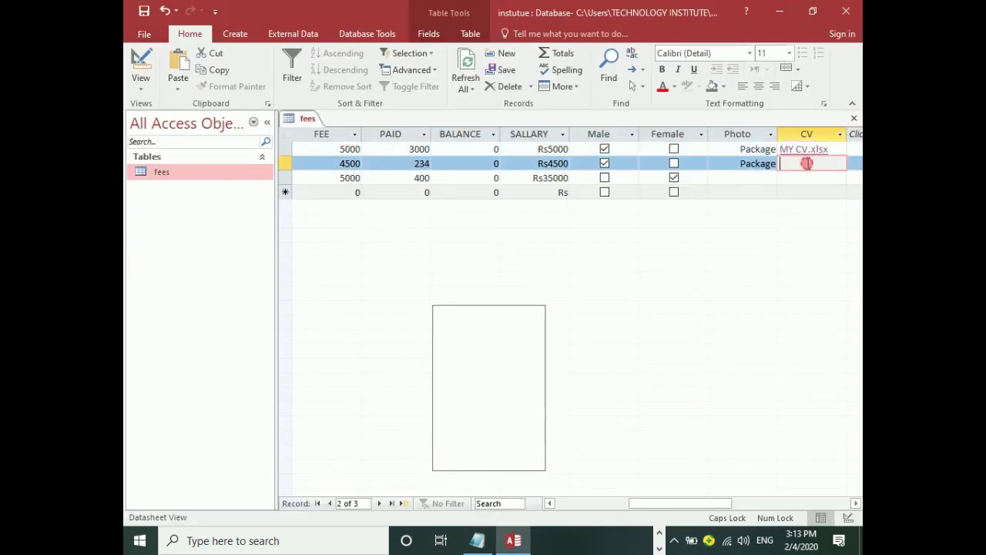
right_click(807, 164)
mouse_move(721, 341)
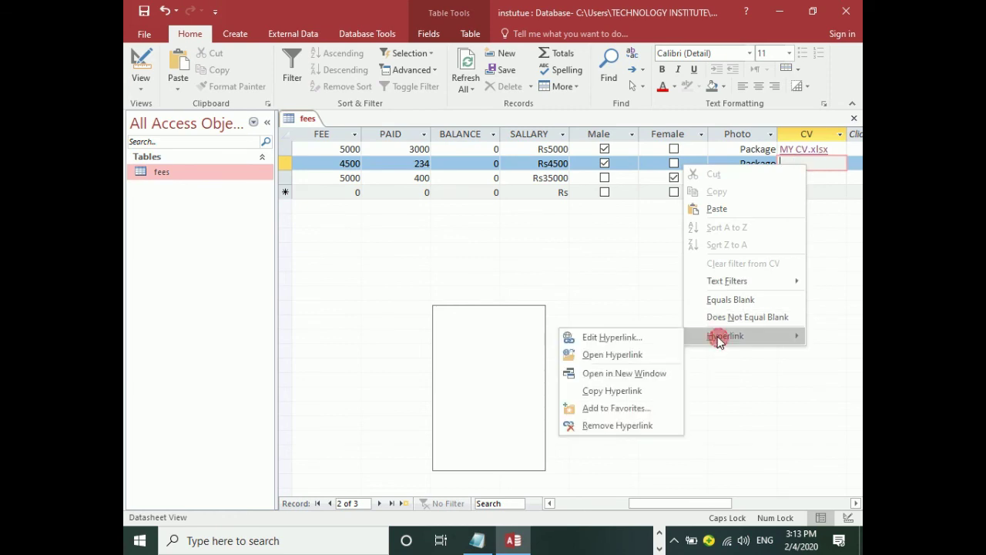
left_click(620, 335)
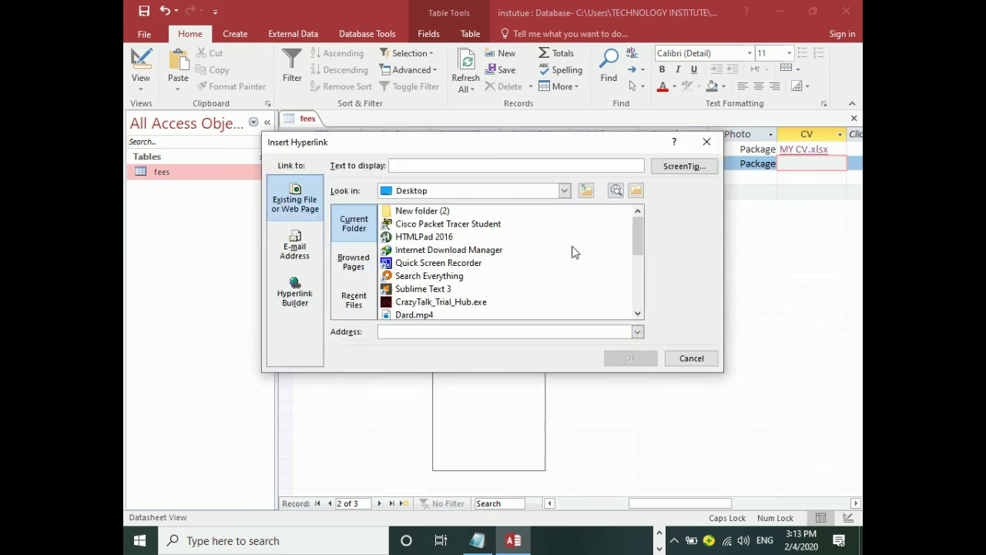
left_click_drag(639, 248, 645, 286)
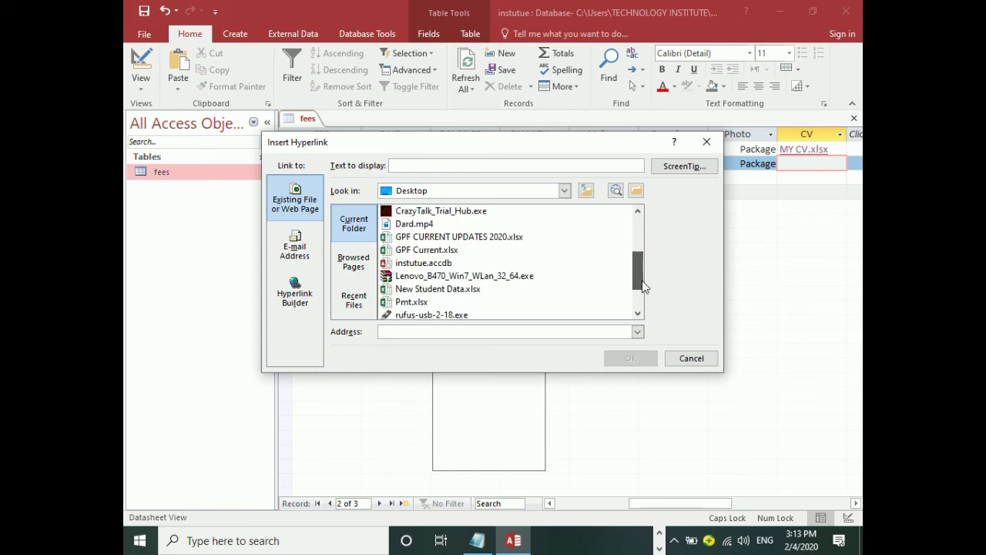
left_click(473, 304)
left_click(643, 359)
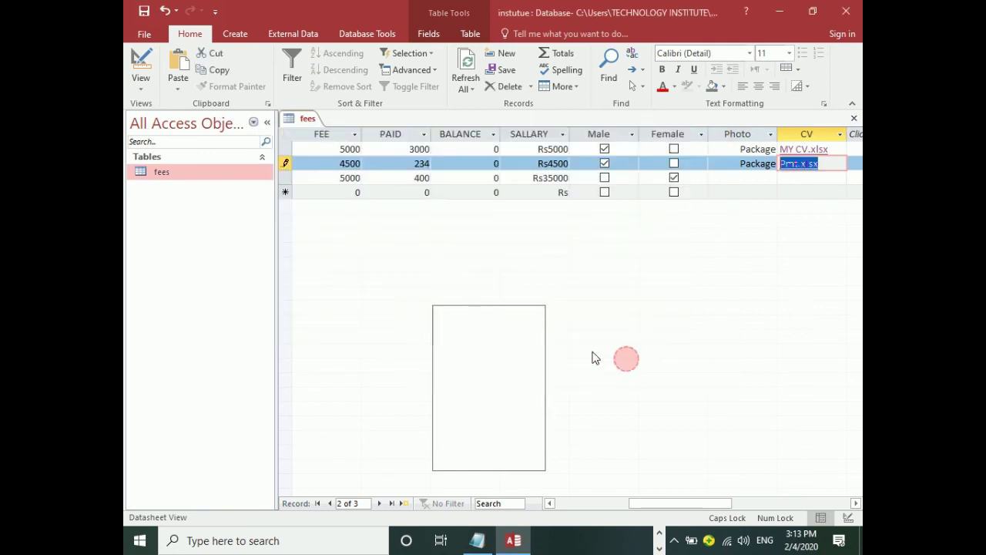
Open the Pmt.xlsx link in Excel, then close the workbook without saving.
left_click(793, 164)
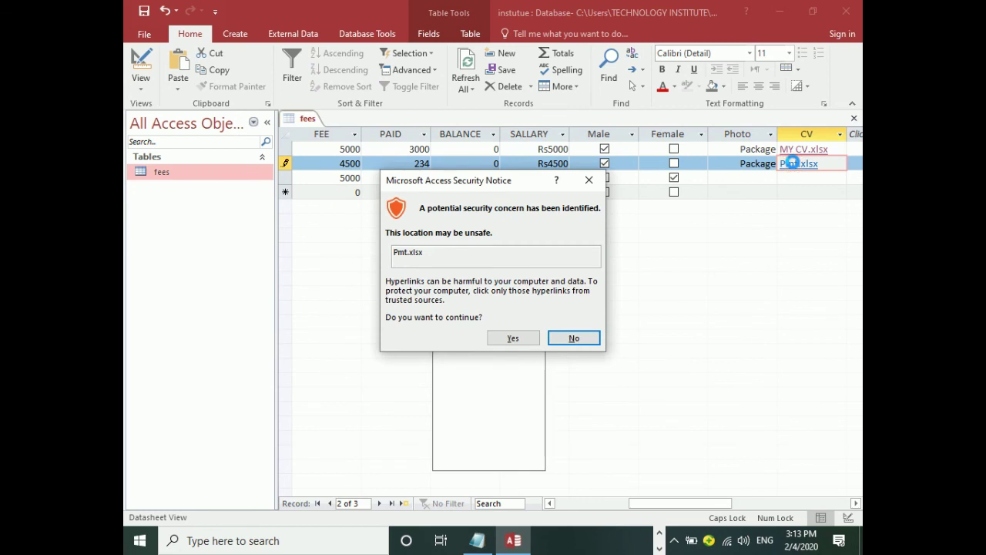
left_click(513, 338)
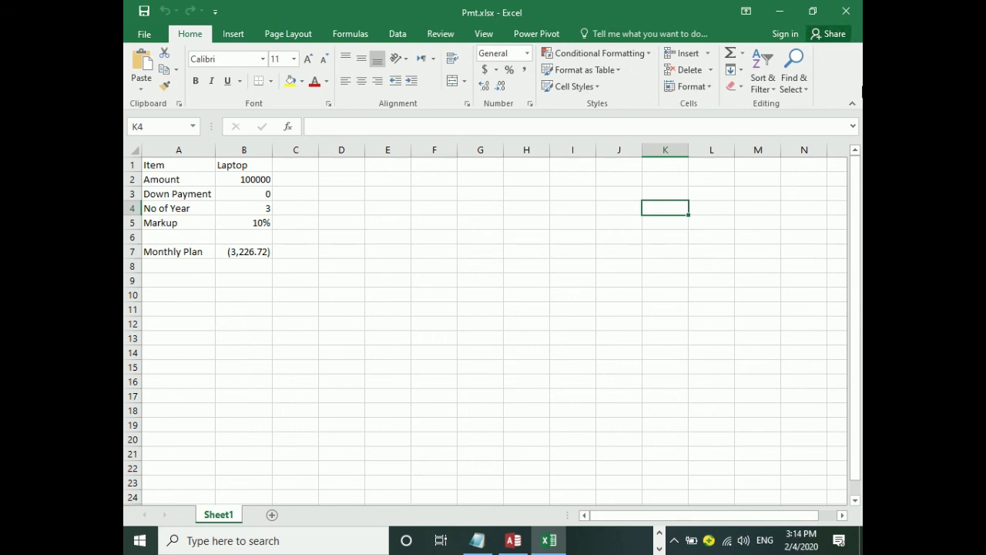
left_click(845, 14)
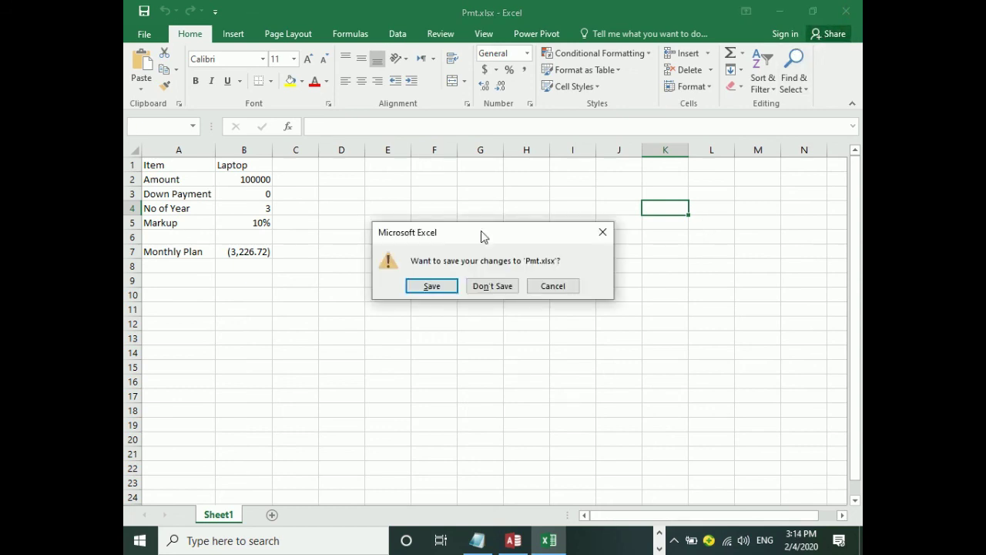
left_click(494, 286)
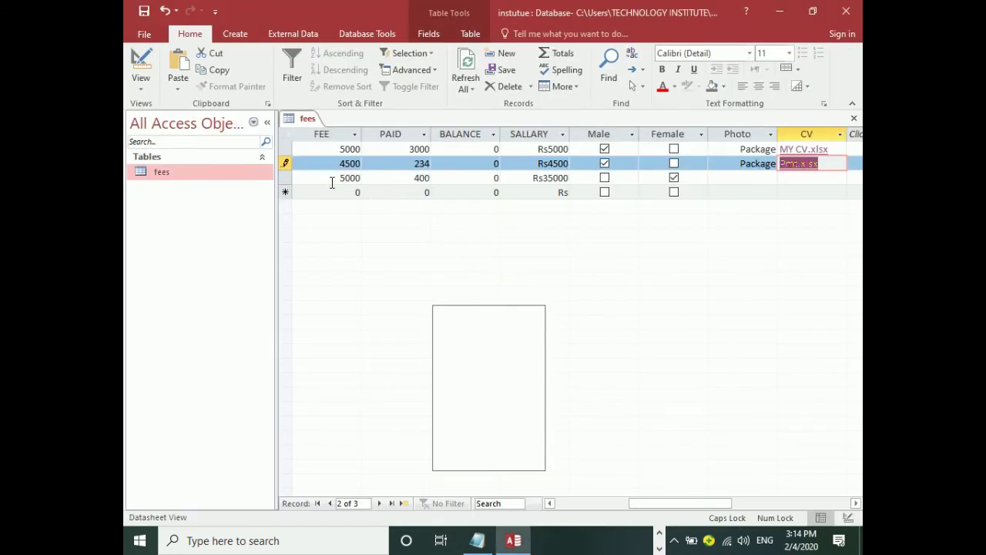
Move through the records to the new blank row, then switch the fees table to Design View.
left_click(332, 178)
key("Left")
key("Left")
key("Left")
key("Left")
key("Left")
key("Left")
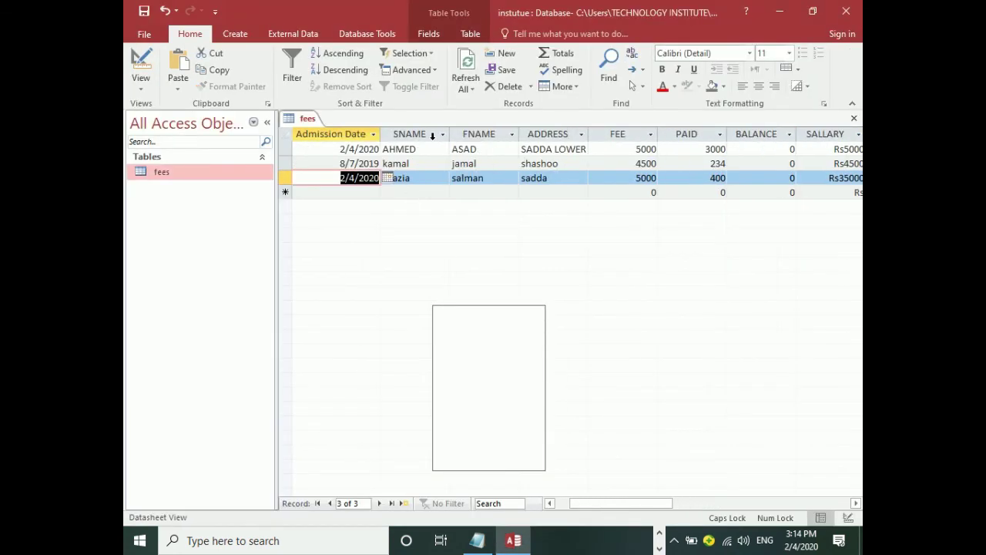
key("Right")
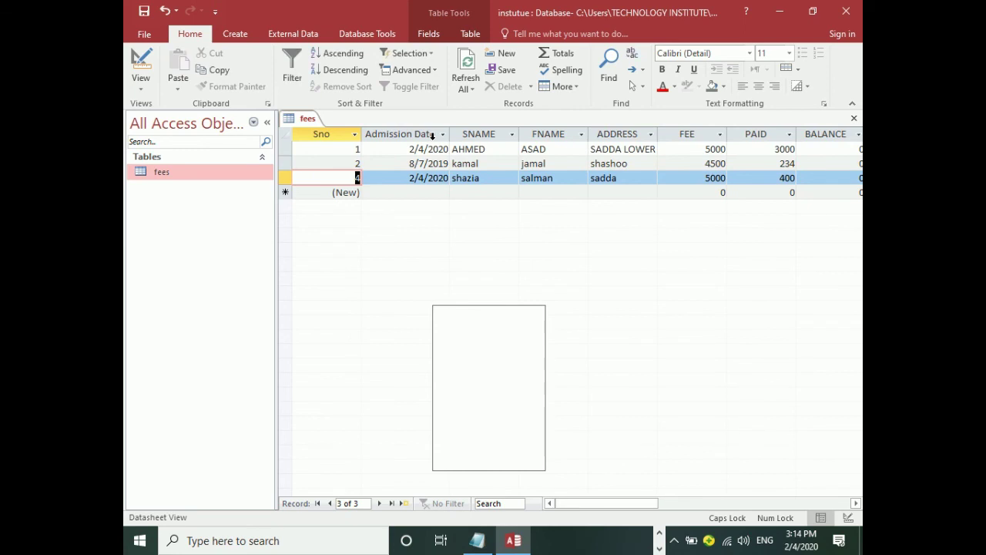
key("Down")
key("Right")
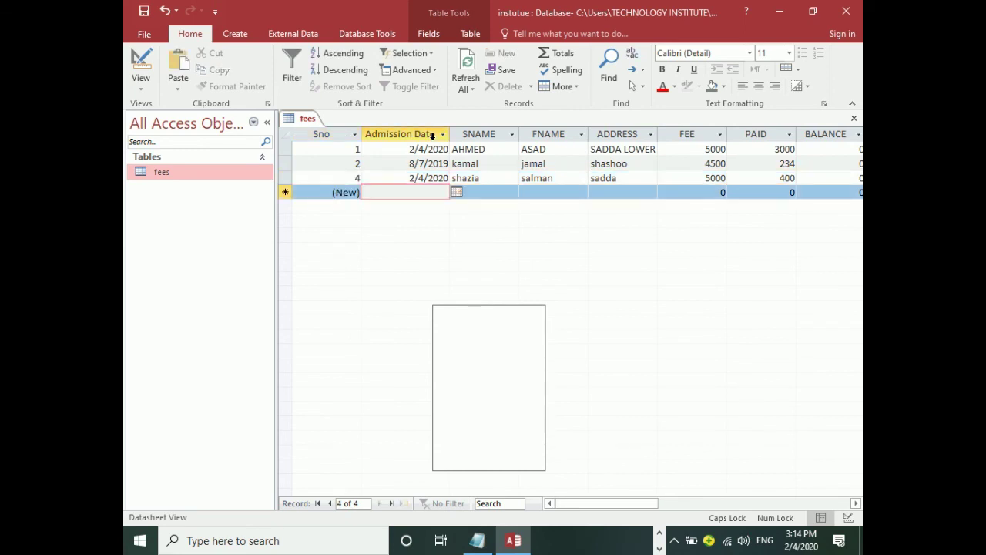
left_click(141, 65)
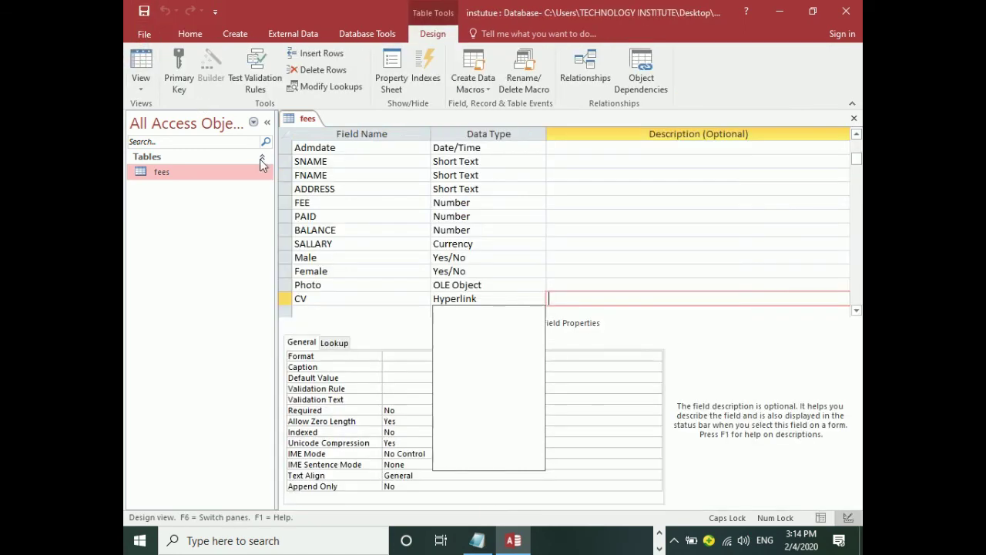
Add a PHOTO field of type Attachment below CV.
left_click(497, 285)
left_click(533, 299)
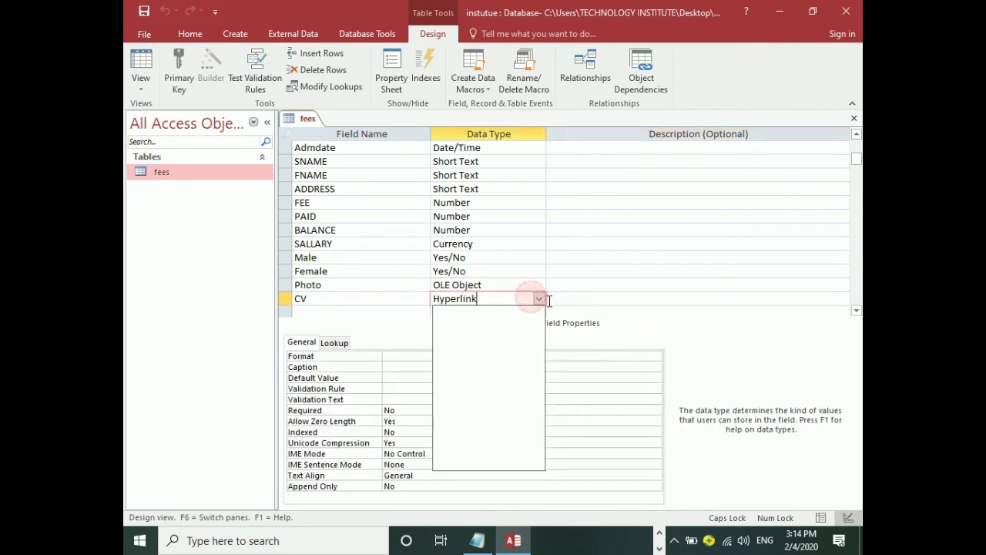
left_click(331, 309)
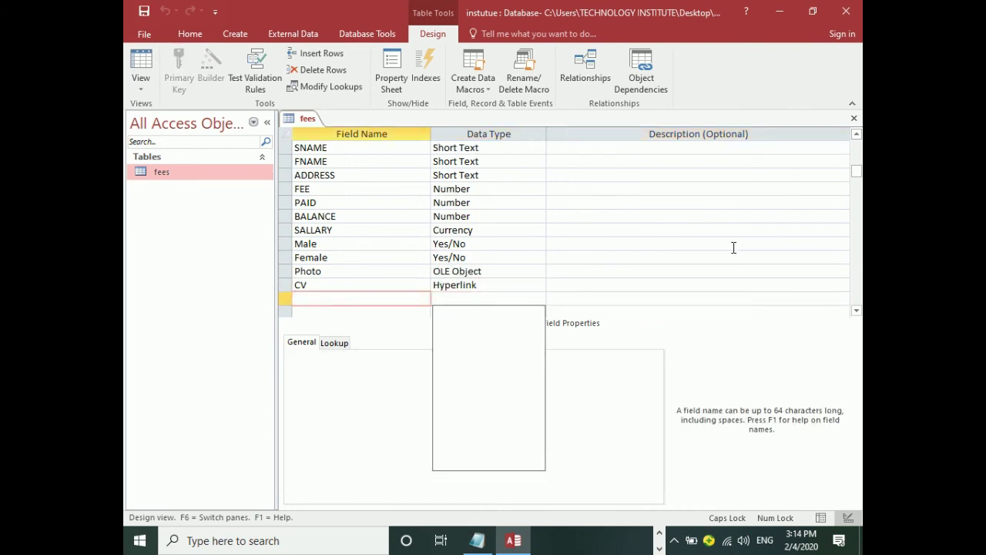
type("IMA")
key("BackSpace")
key("BackSpace")
type("PHO")
key("Tab")
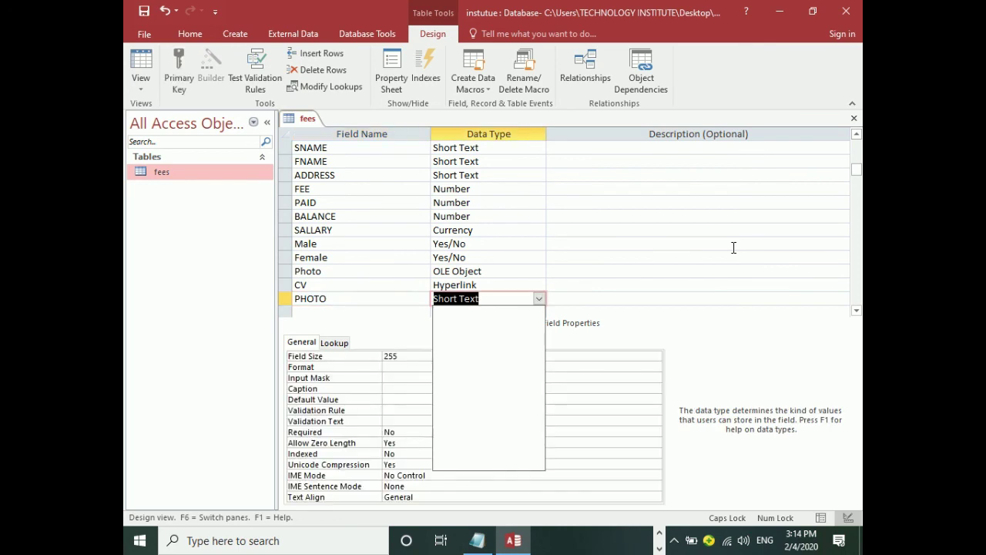
left_click(540, 298)
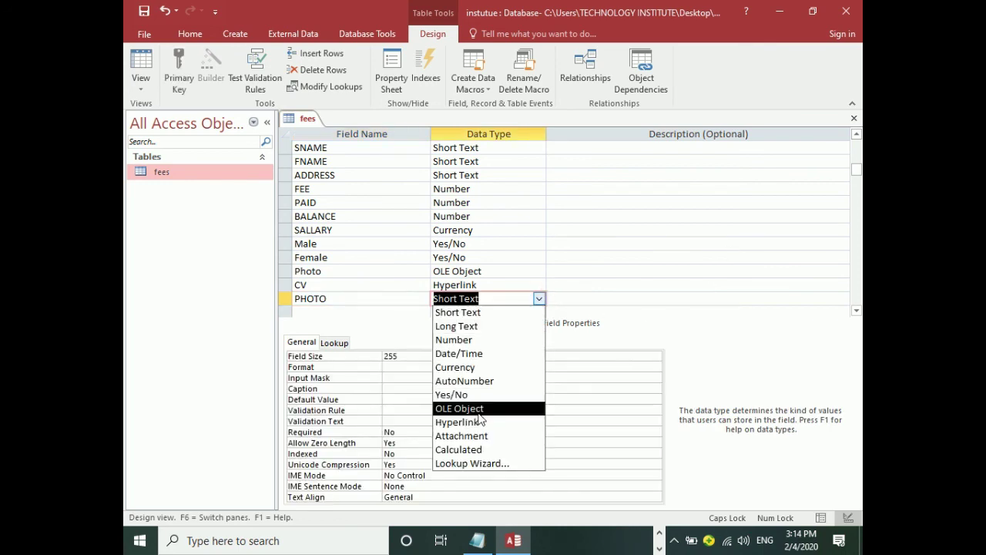
left_click(463, 437)
Dismiss the duplicate-name warning, rename the field PHOTOS, and return to Datasheet View.
left_click(144, 10)
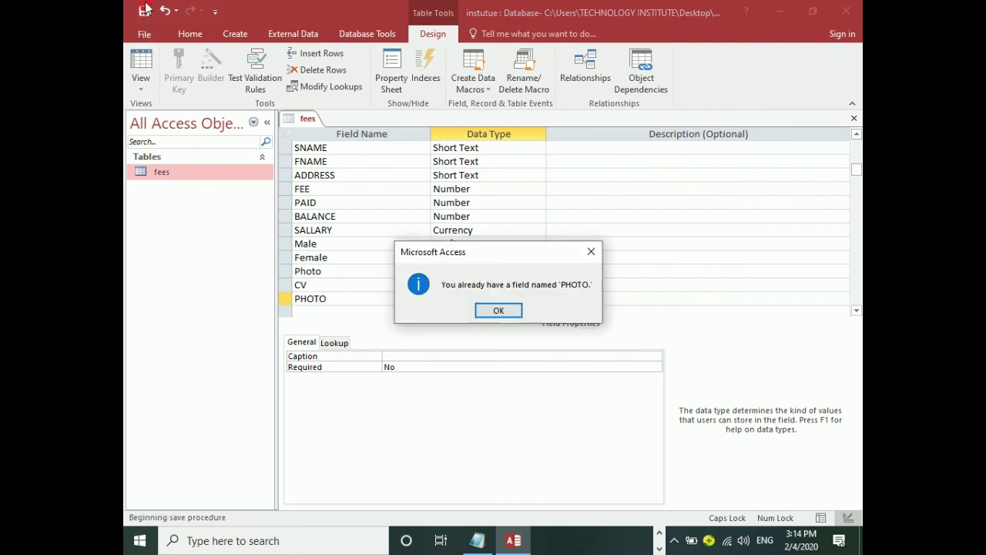
left_click(499, 312)
left_click(353, 296)
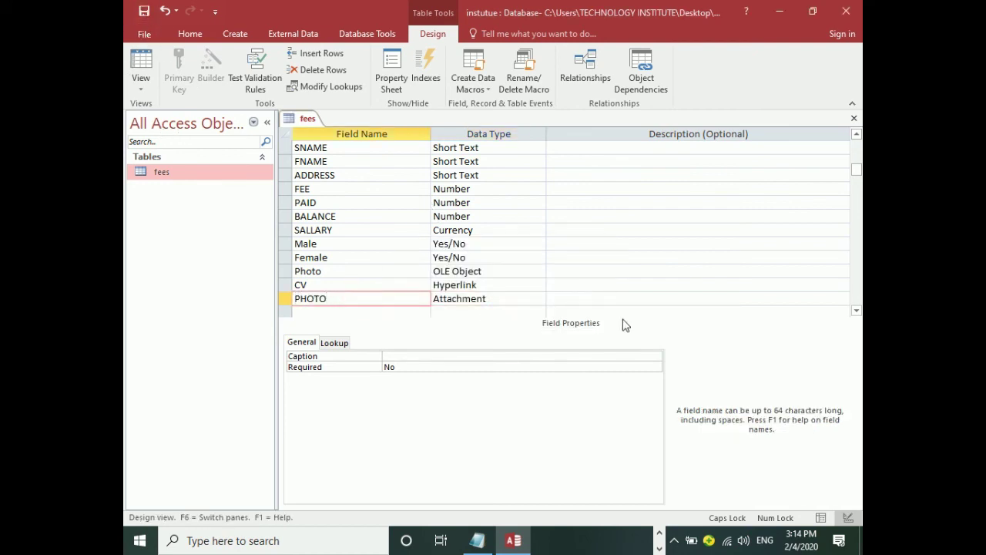
type("S")
key("Tab")
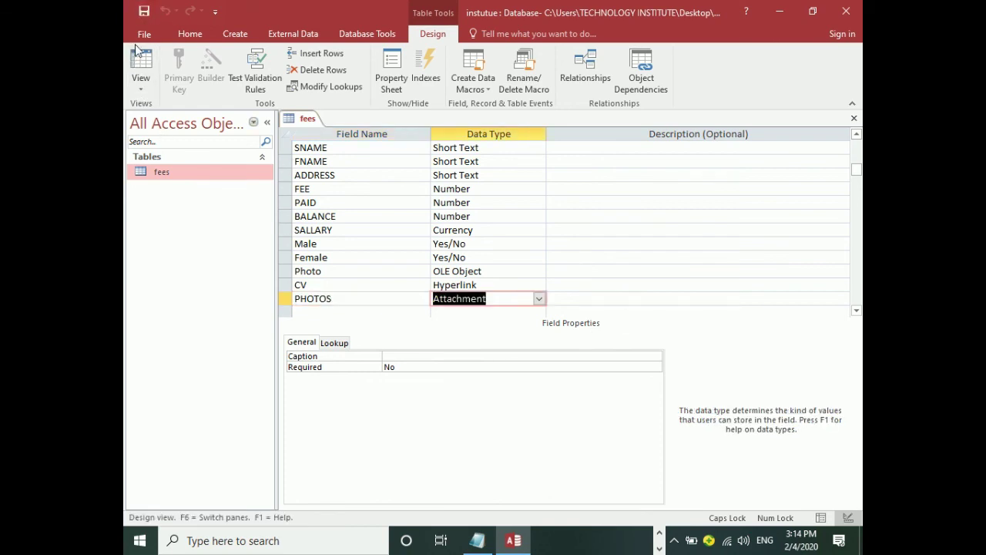
left_click(140, 68)
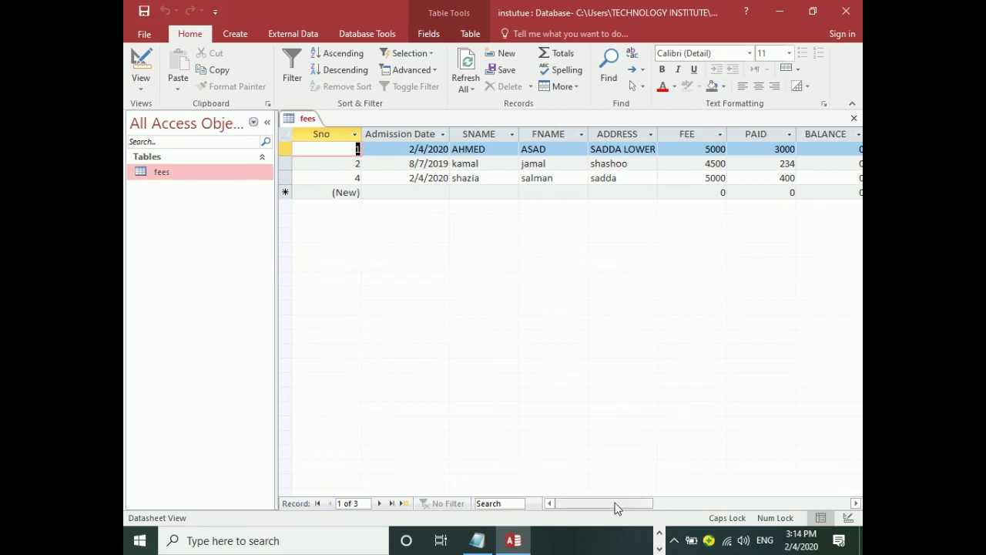
Attach a JPG from Downloads, browsed in Medium icons view, to the first record's PHOTOS field.
left_click_drag(614, 504, 749, 494)
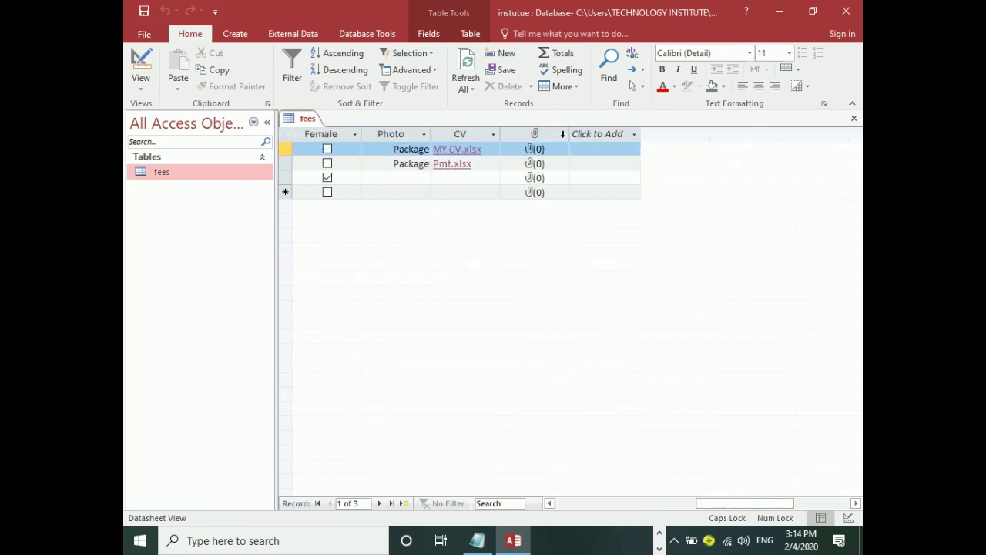
double_click(533, 151)
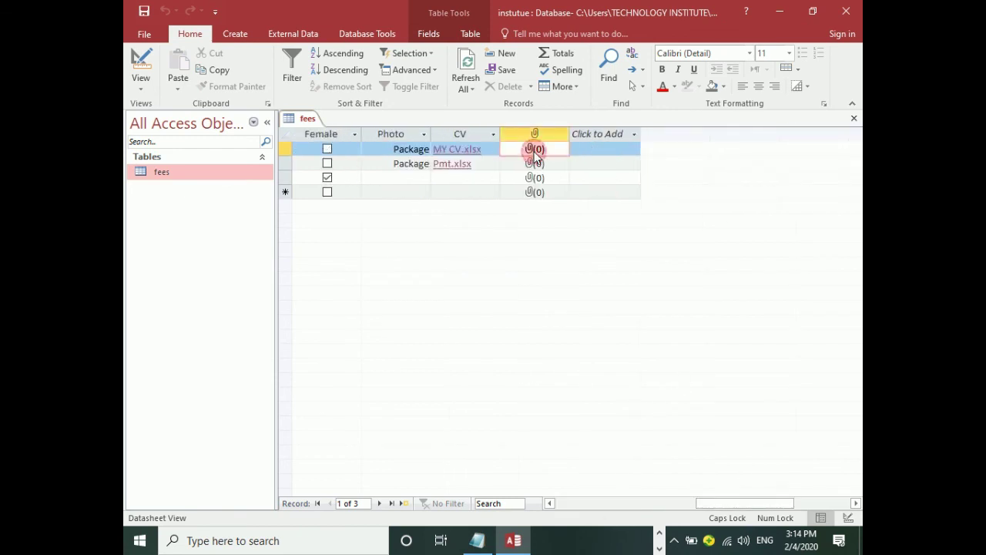
left_click(612, 230)
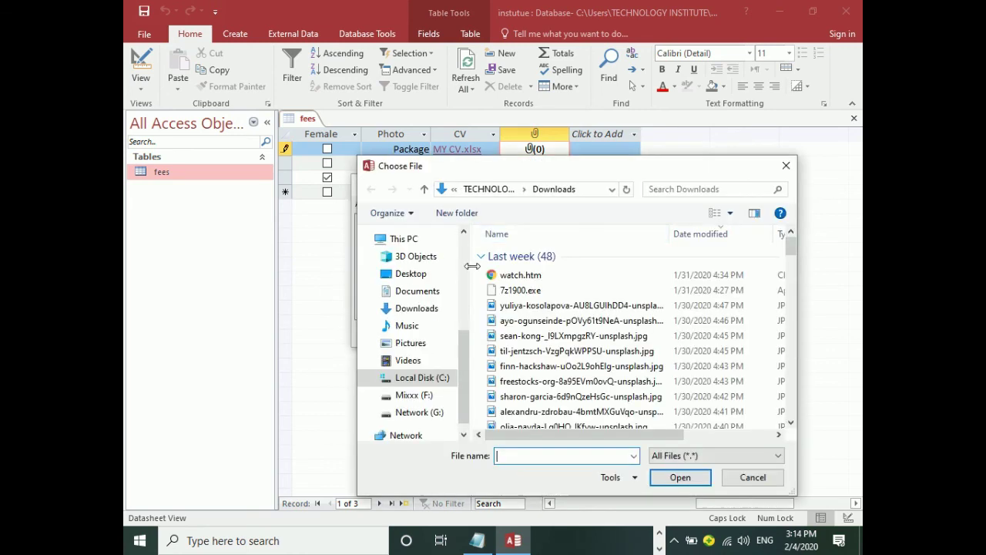
left_click(415, 308)
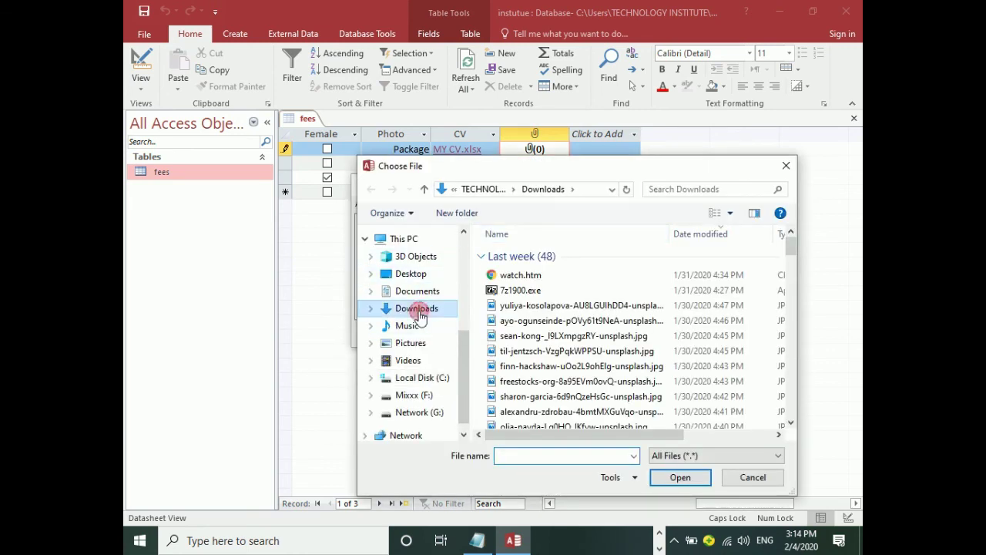
left_click(755, 216)
left_click(730, 213)
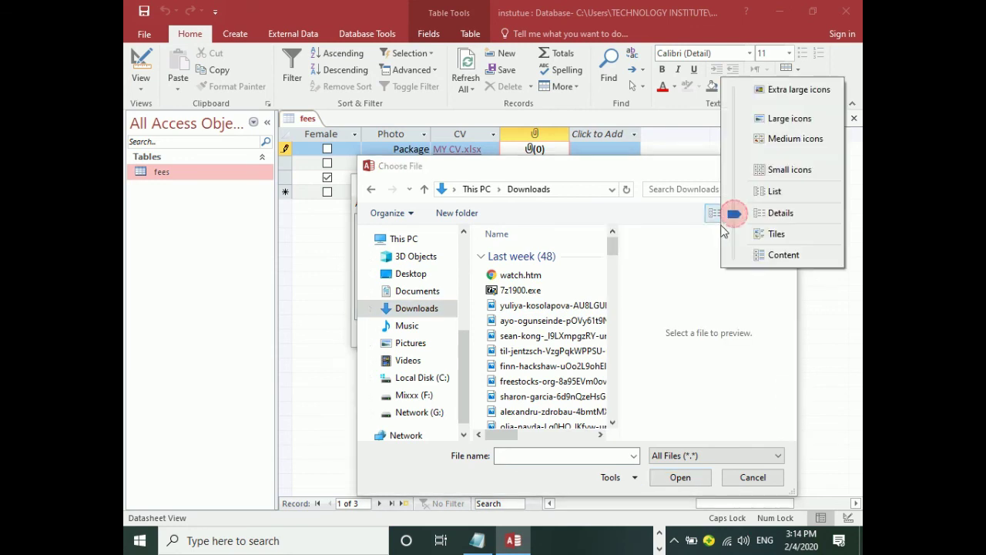
left_click(773, 141)
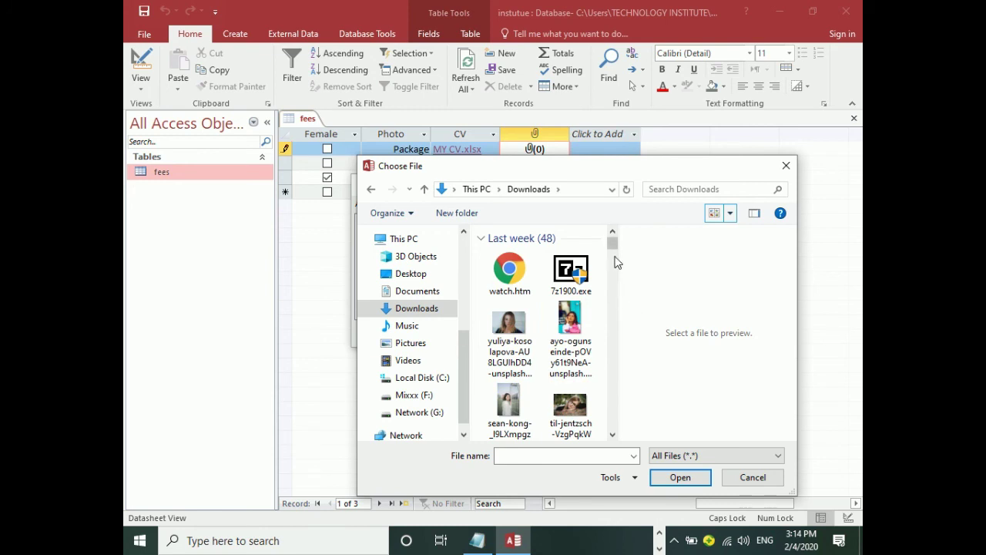
mouse_move(614, 260)
left_mouse_down()
mouse_move(616, 284)
mouse_move(614, 270)
left_mouse_up()
double_click(515, 343)
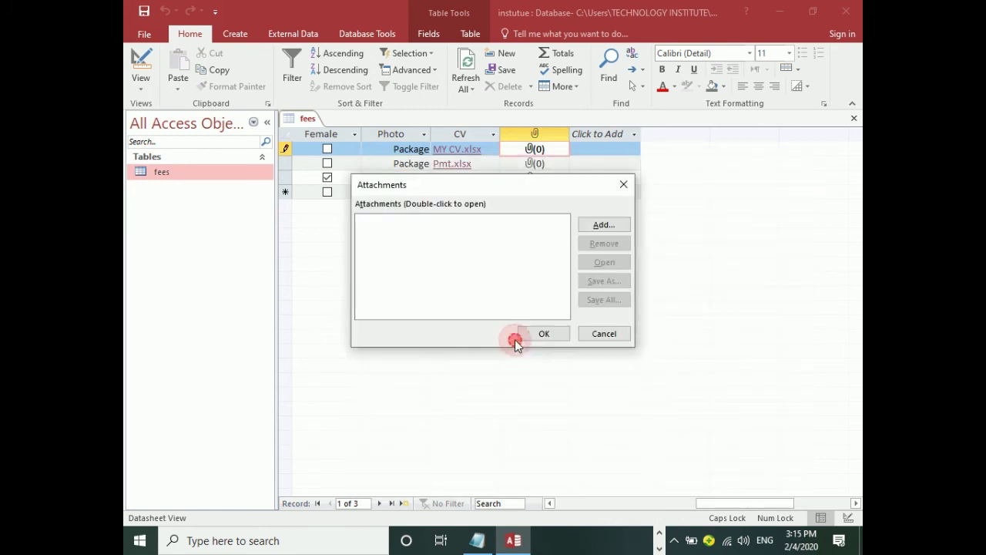
left_click(532, 334)
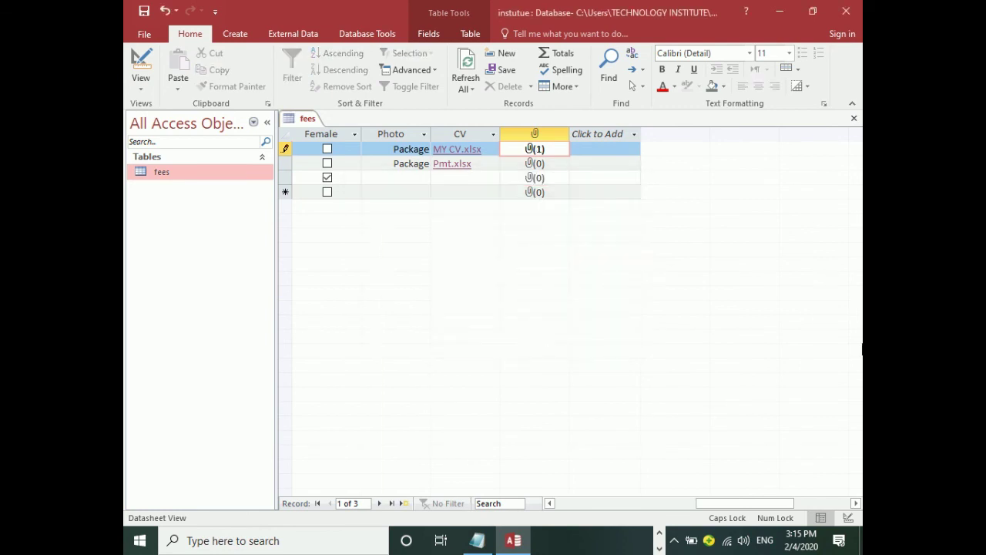
Reopen the first record's attachments to check that the photo is listed.
double_click(529, 154)
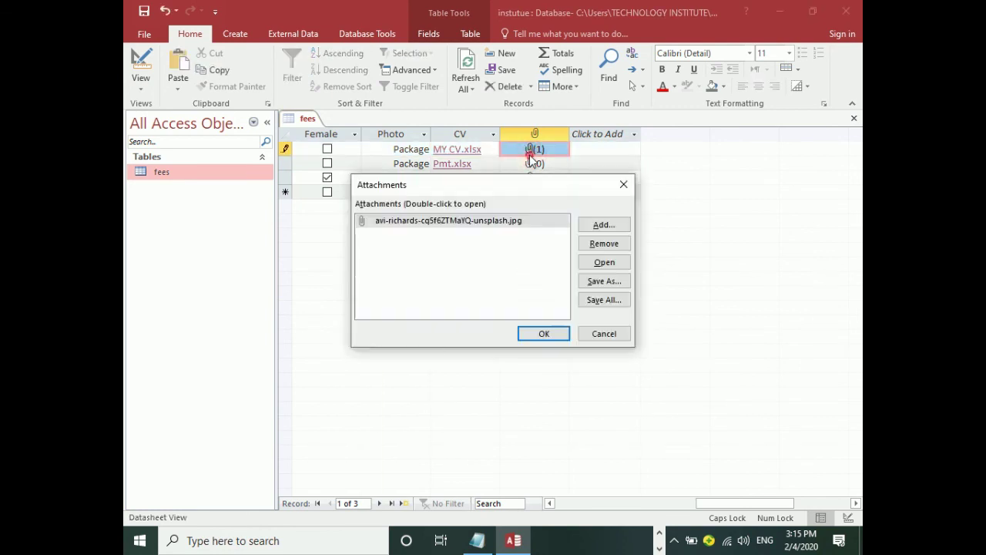
left_click(544, 332)
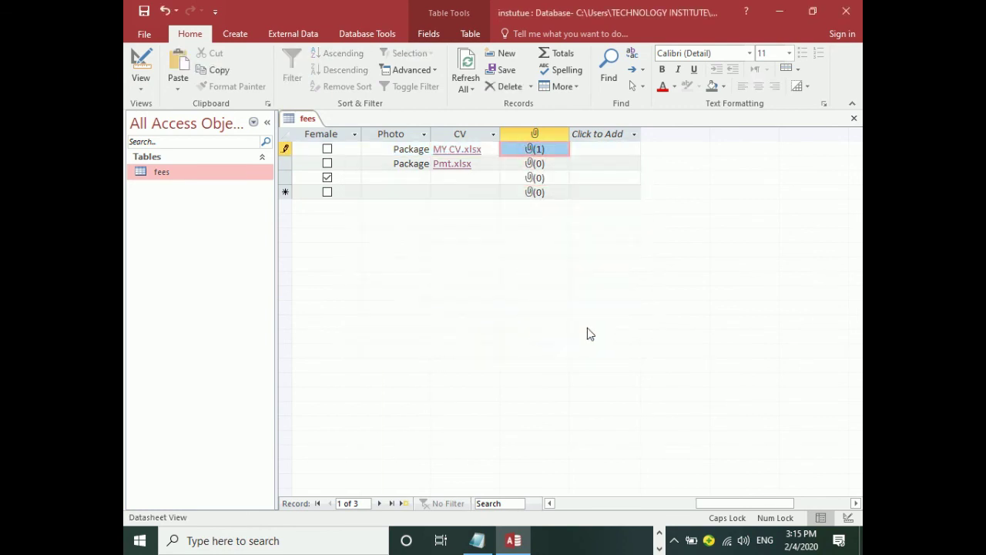
double_click(534, 150)
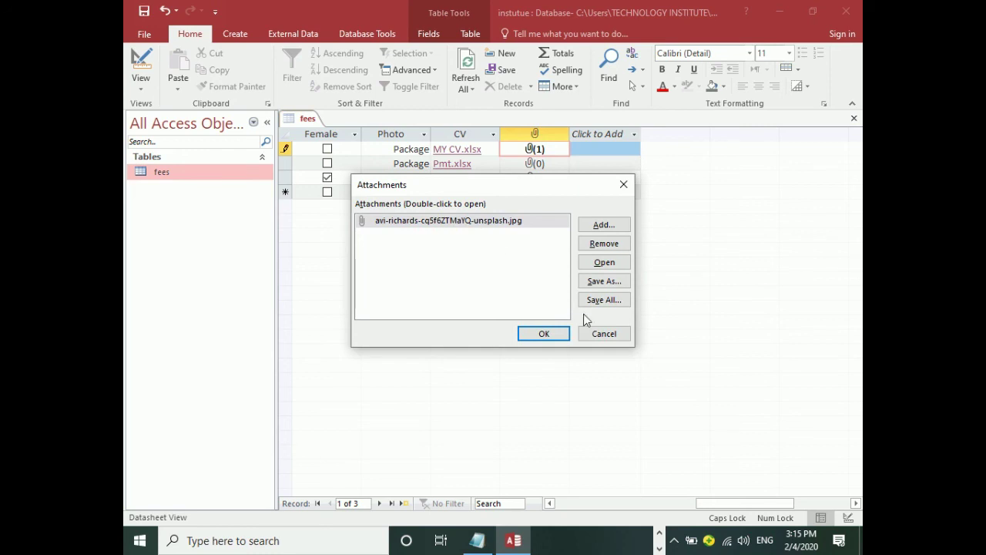
left_click(540, 336)
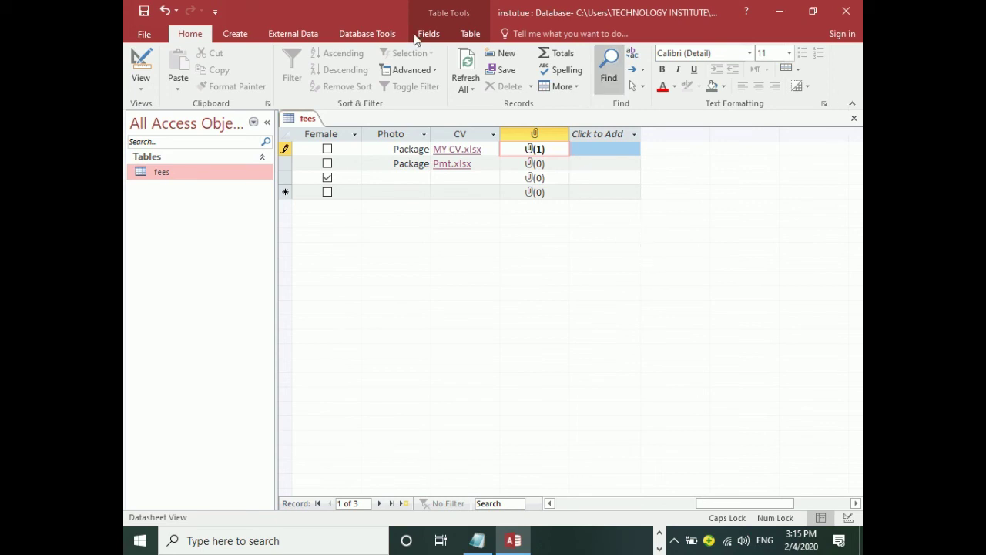
left_click(235, 35)
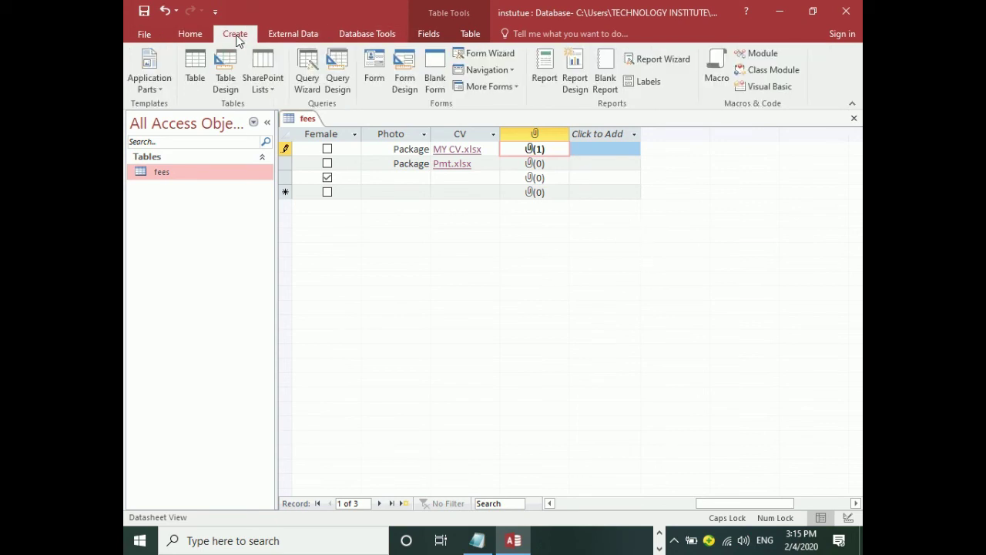
left_click(373, 80)
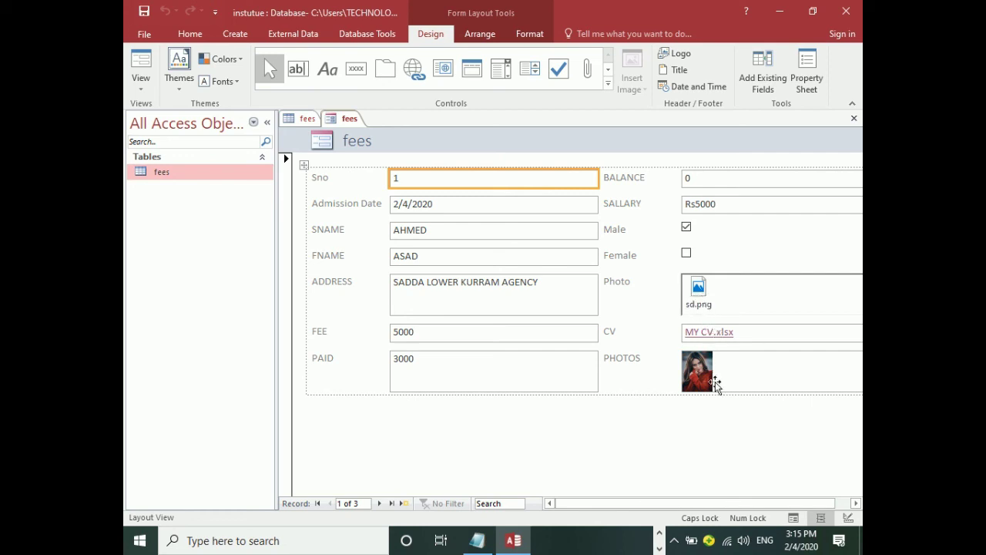
left_click(854, 118)
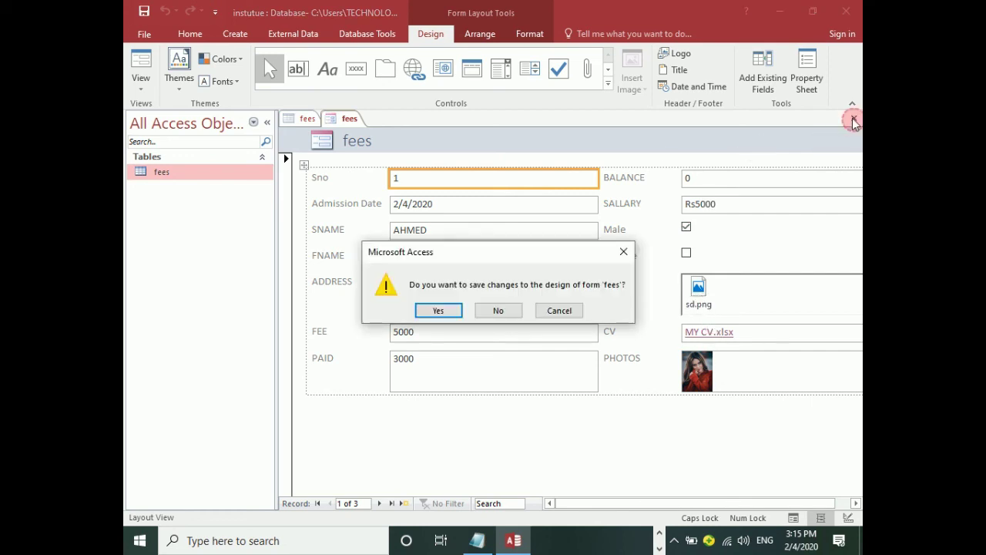
left_click(499, 311)
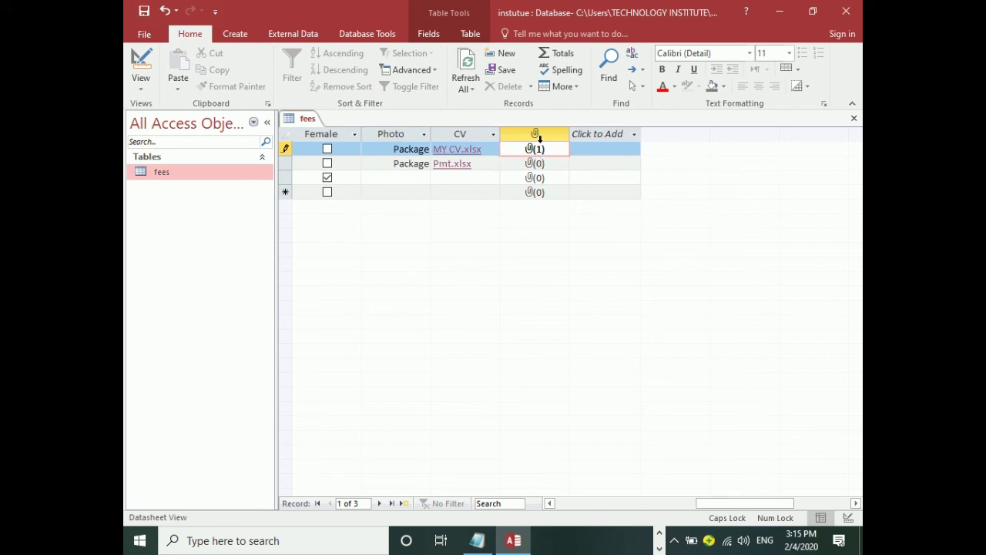
Set the PHOTOS field's Caption to PHOTOS, check the datasheet column, and return to Design View.
left_click(140, 68)
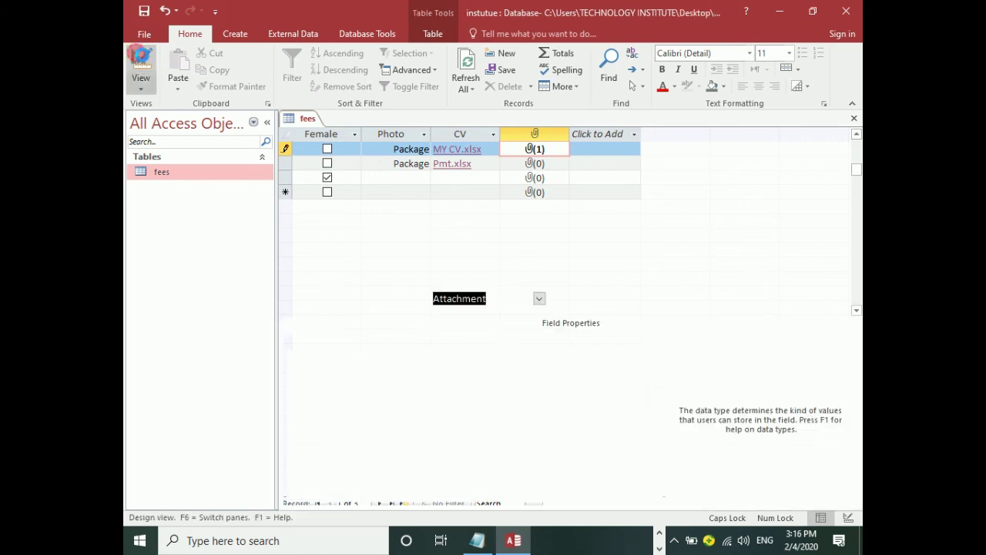
left_click(354, 298)
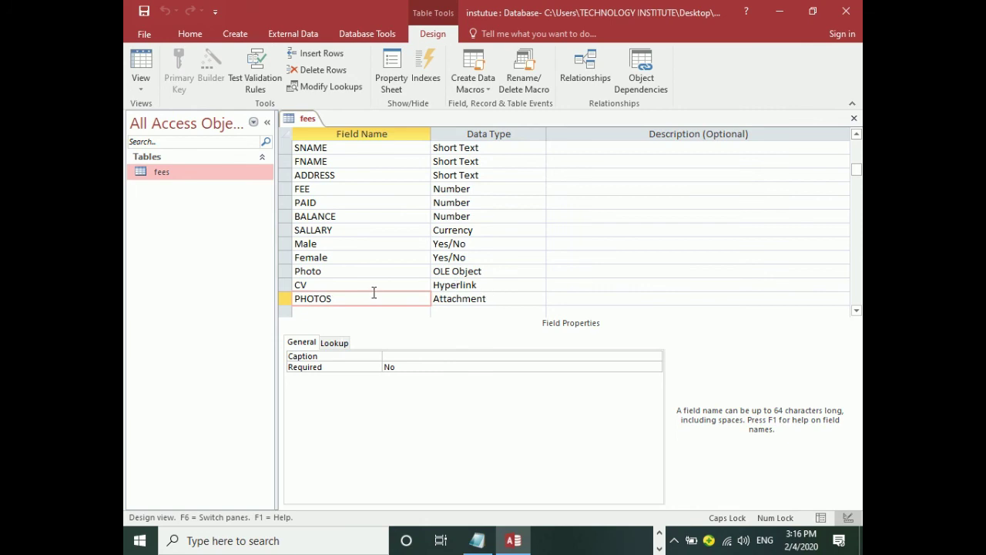
left_click(405, 357)
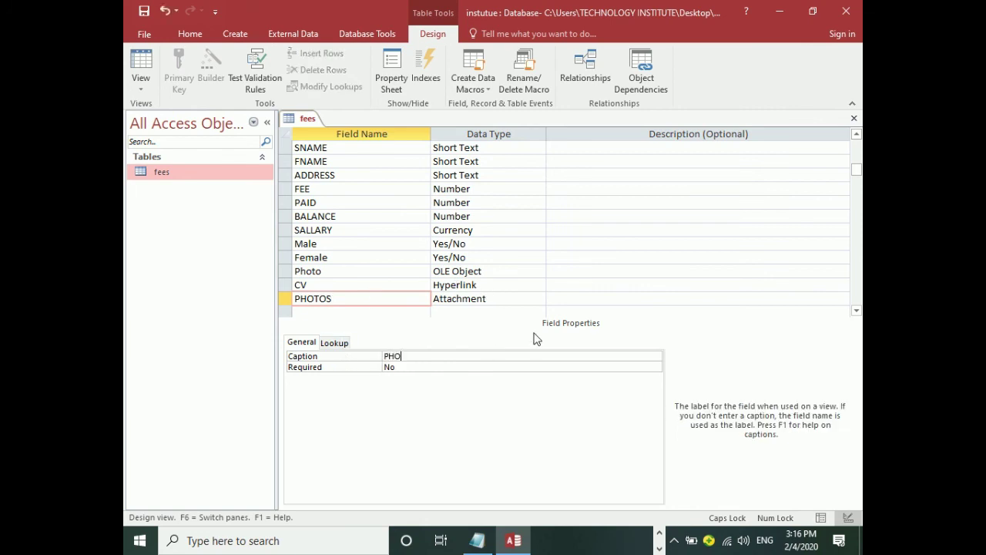
type("PHOTOS")
key("Return")
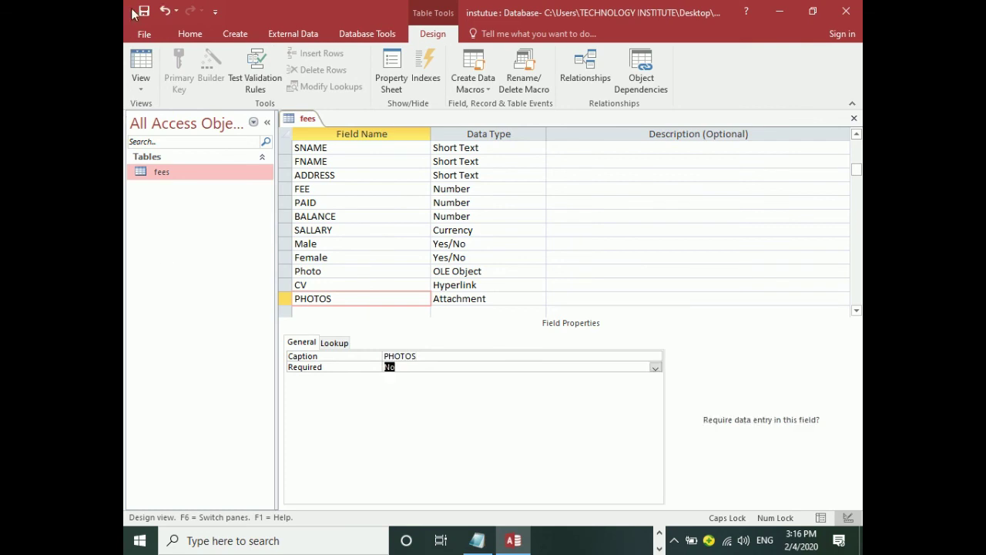
left_click(141, 66)
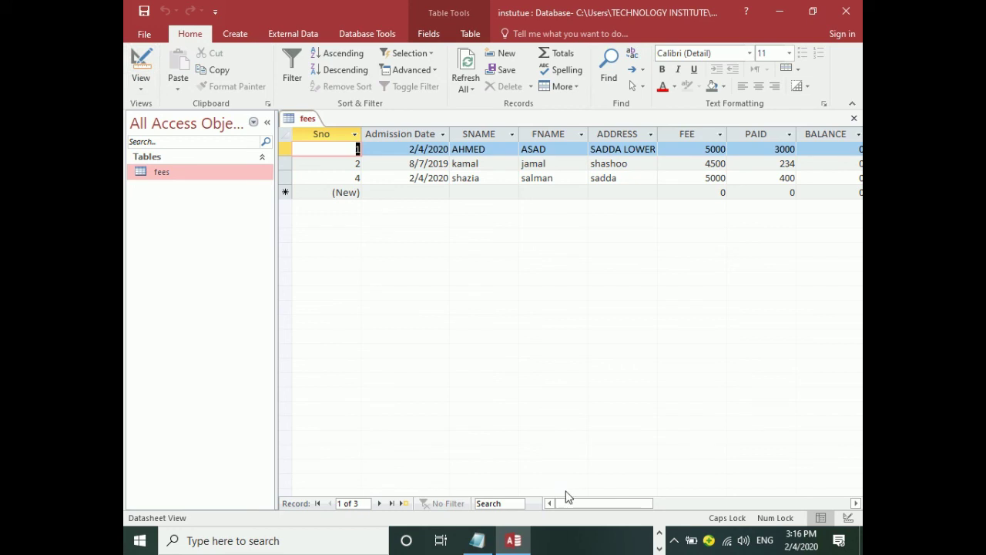
left_click_drag(566, 503, 703, 498)
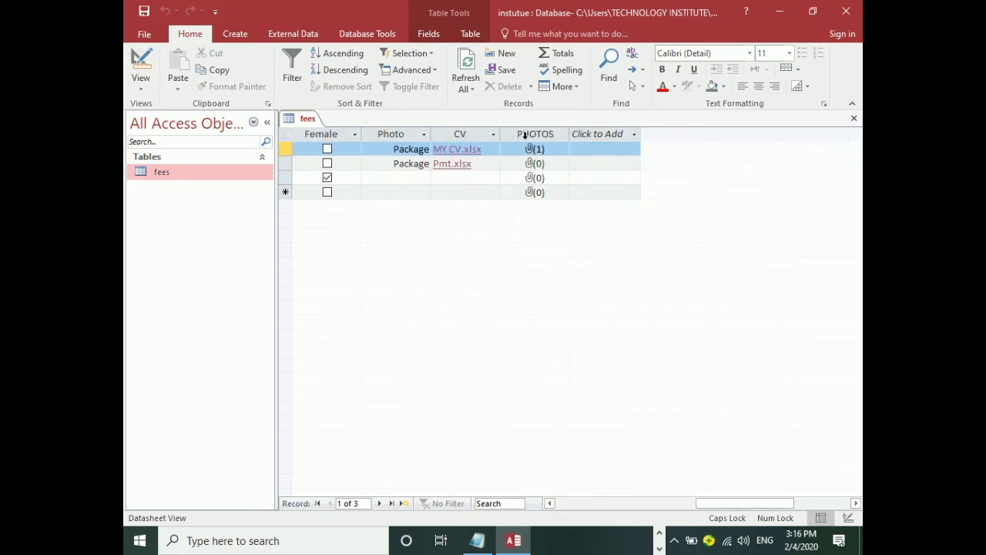
left_click(140, 66)
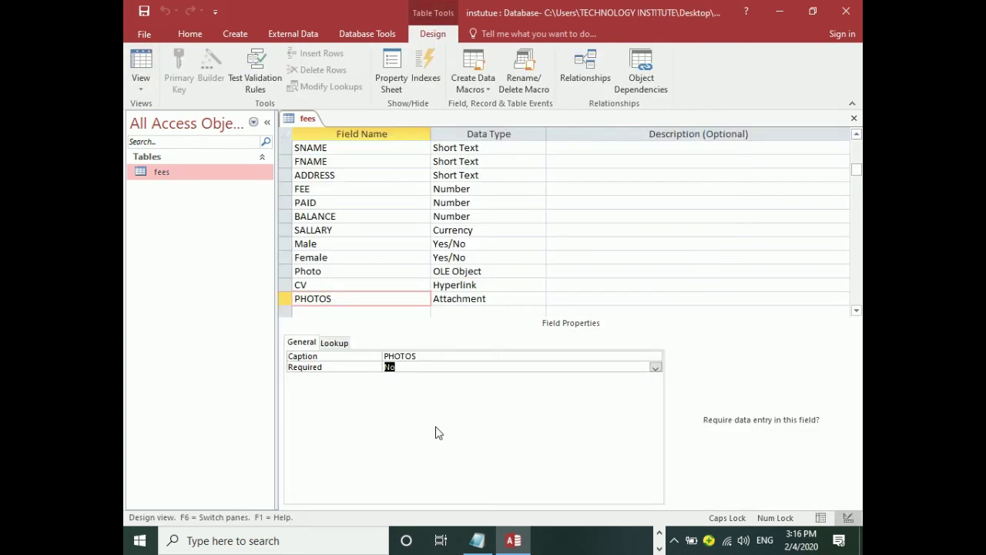
Check the PHOTOS caption, leave its data type as Attachment, and switch to Datasheet View.
left_click(433, 358)
left_click(340, 357)
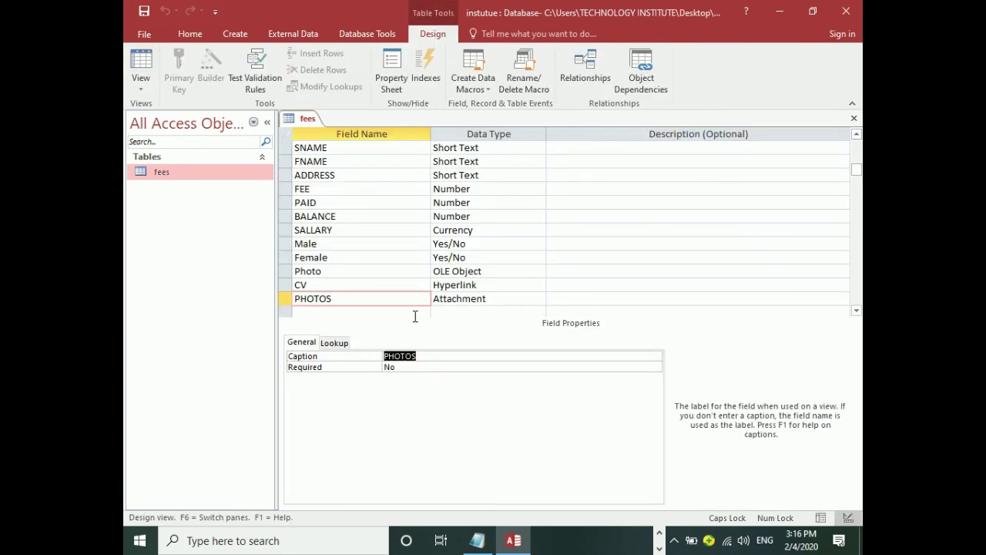
left_click(500, 295)
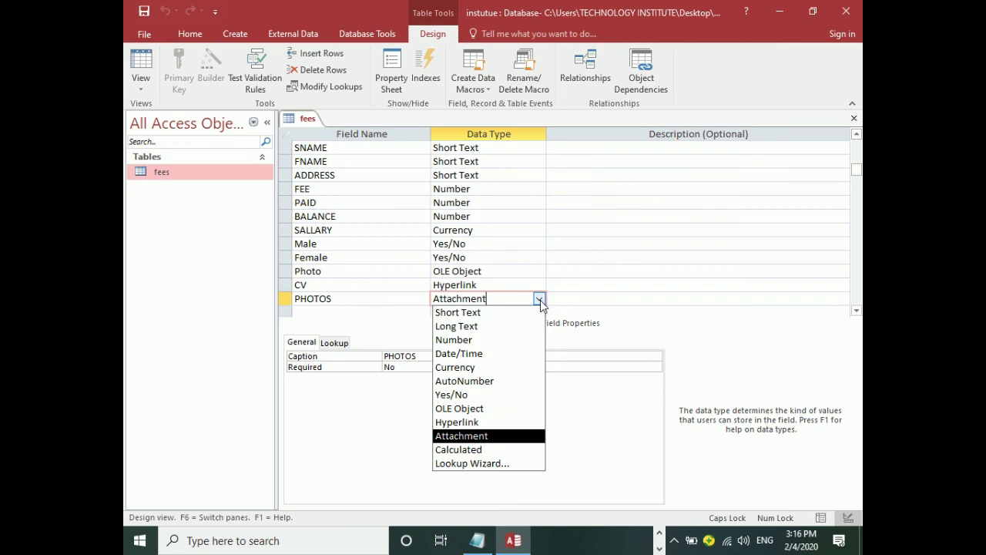
left_click(540, 299)
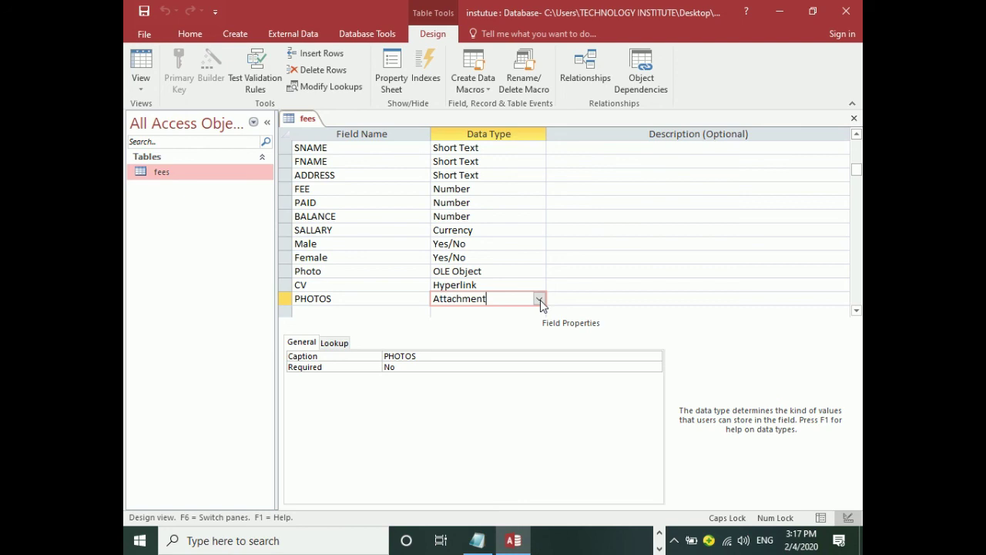
left_click(141, 73)
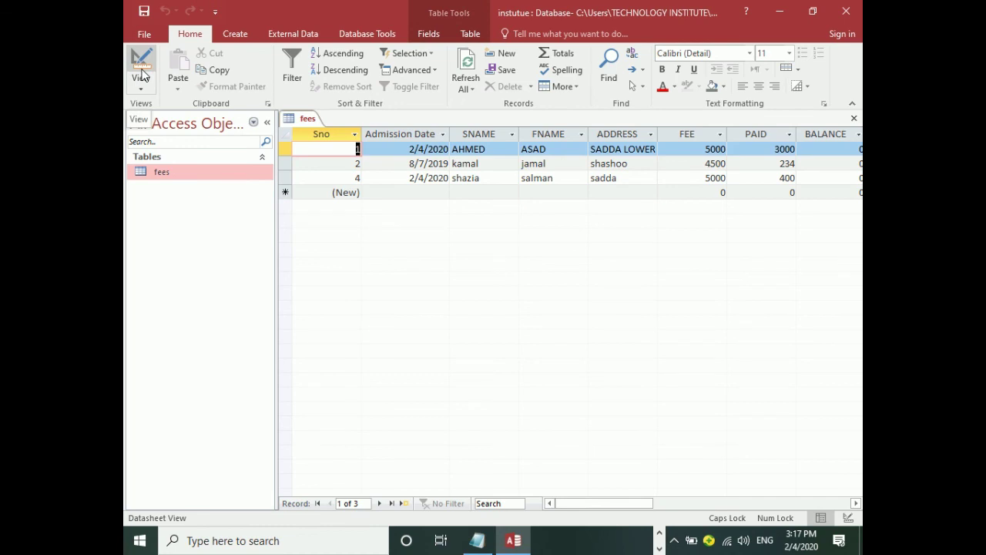